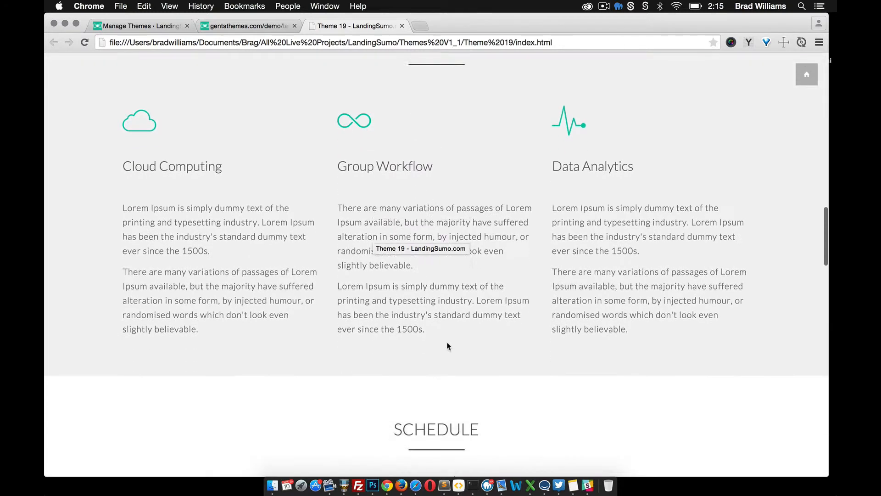
Review the Theme 19 demo page's sections from the topics to the footer, and inspect its side navigation menu
{"action": "scroll", "coordinate": [448, 345], "scroll_direction": "down", "scroll_amount": 10}
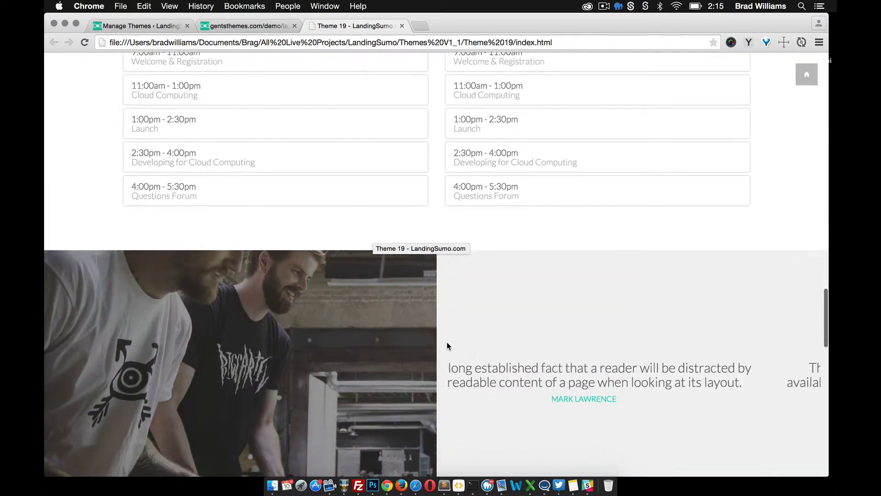
{"action": "scroll", "coordinate": [443, 332], "scroll_direction": "down", "scroll_amount": 2}
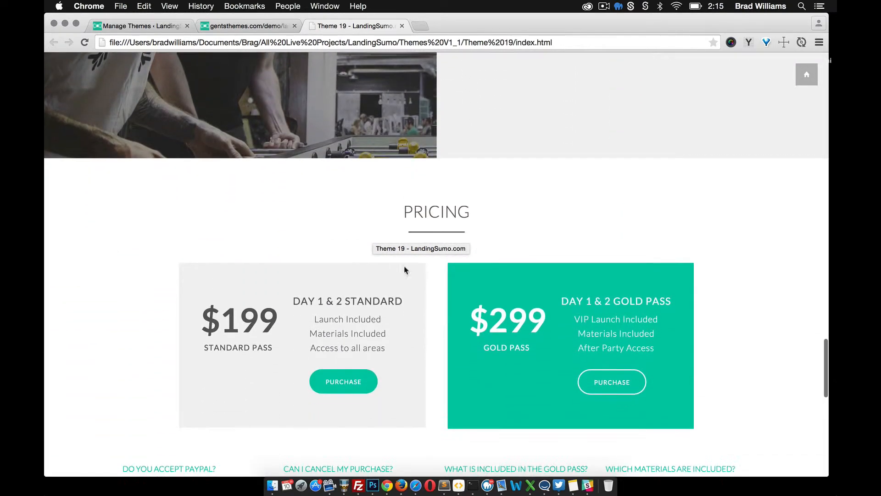
{"action": "scroll", "coordinate": [393, 265], "scroll_direction": "down", "scroll_amount": 8}
{"action": "scroll", "coordinate": [393, 265], "scroll_direction": "down", "scroll_amount": 8}
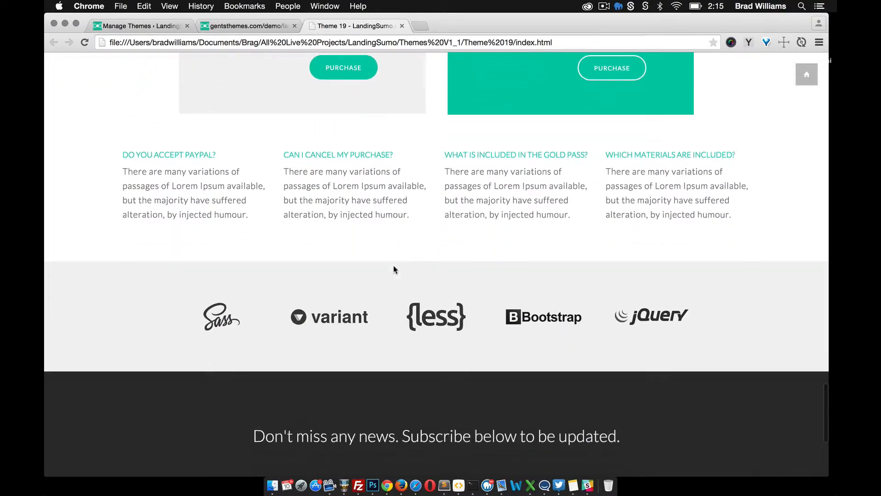
{"action": "scroll", "coordinate": [393, 265], "scroll_direction": "up", "scroll_amount": 20}
{"action": "scroll", "coordinate": [393, 265], "scroll_direction": "up", "scroll_amount": 15}
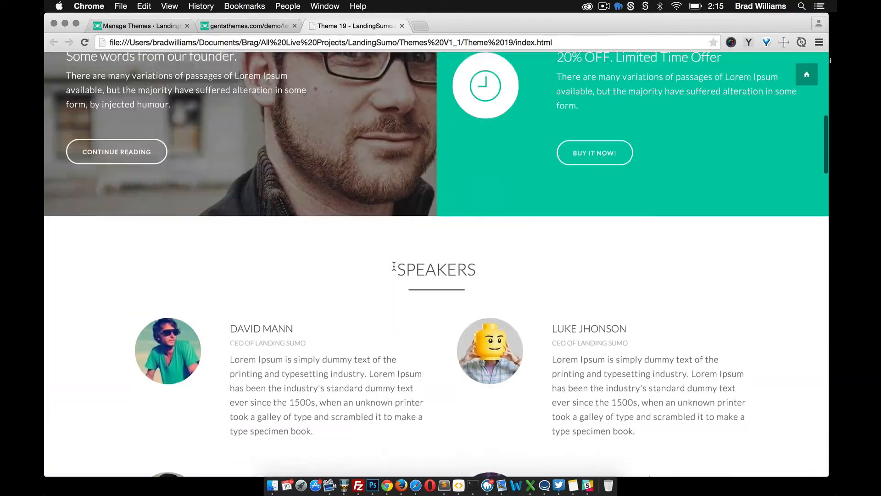
{"action": "left_click", "coordinate": [801, 82]}
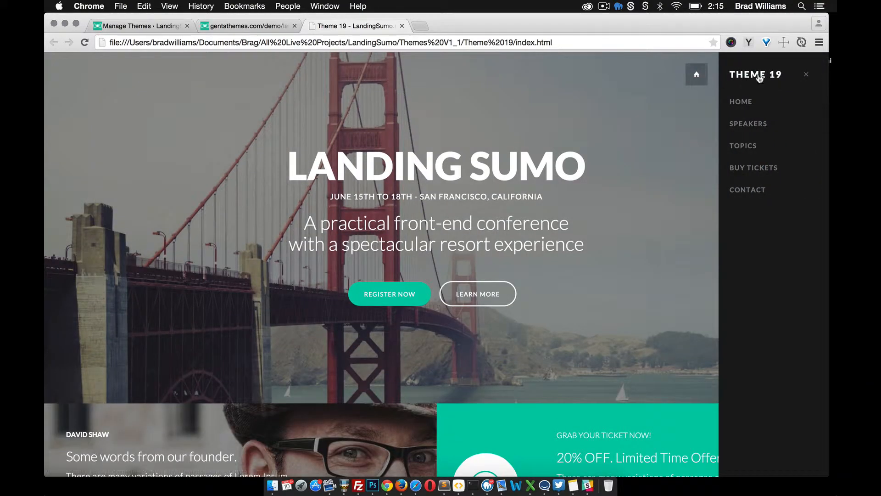
{"action": "left_click", "coordinate": [809, 75]}
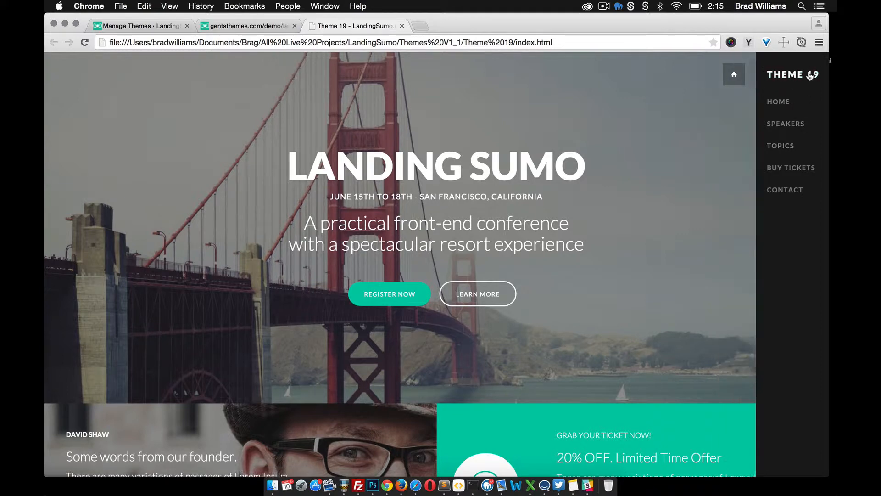
Activate the LandingSumoWP 19 theme in WordPress together with its required plugins, Redux Framework and Meta Box
{"action": "left_click", "coordinate": [146, 26]}
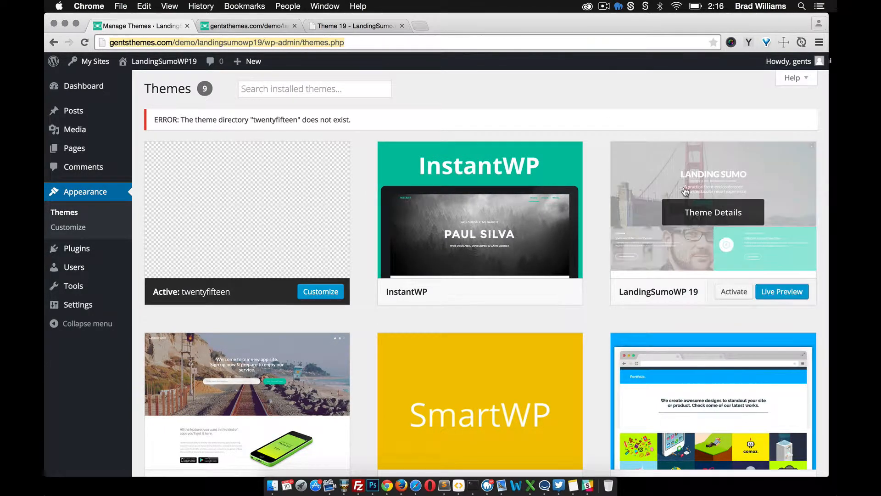
{"action": "left_click", "coordinate": [737, 292]}
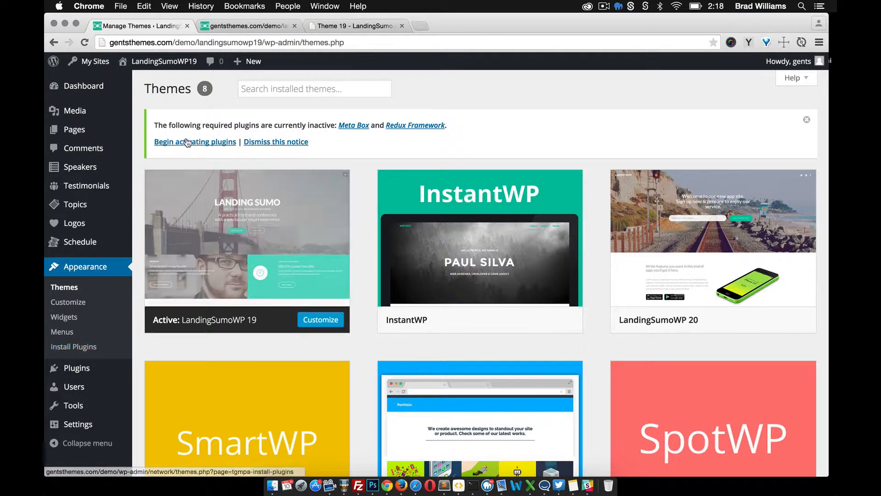
{"action": "left_click", "coordinate": [81, 371]}
{"action": "scroll", "coordinate": [175, 350], "scroll_direction": "down", "scroll_amount": 3}
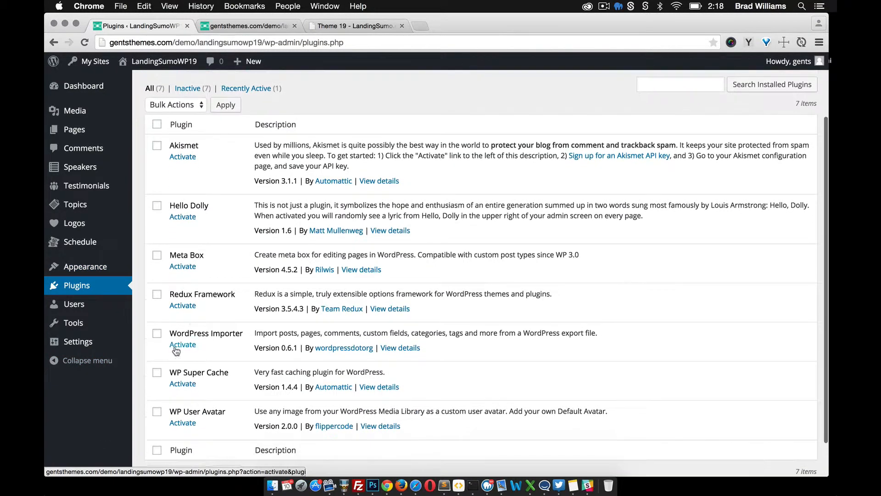
{"action": "left_click", "coordinate": [181, 306]}
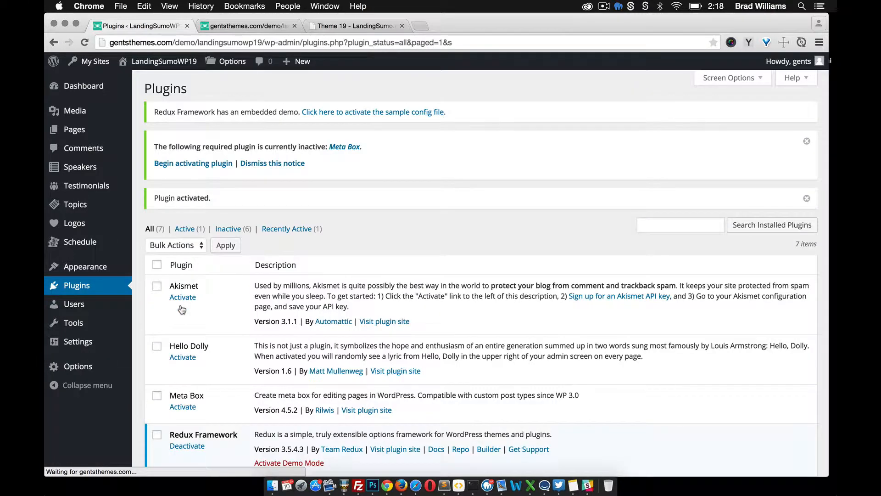
{"action": "scroll", "coordinate": [198, 340], "scroll_direction": "down", "scroll_amount": 2}
{"action": "left_click", "coordinate": [185, 372]}
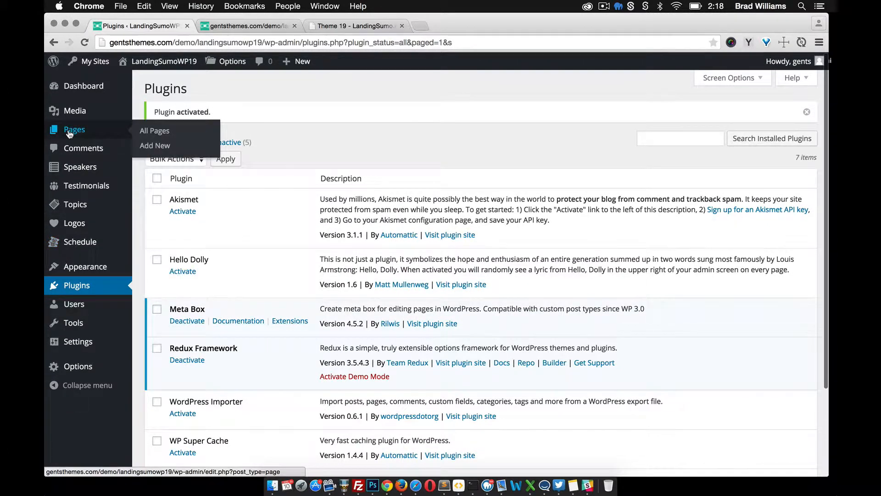
Create a new page titled Home with the Homepage template and publish it
{"action": "left_click", "coordinate": [162, 146]}
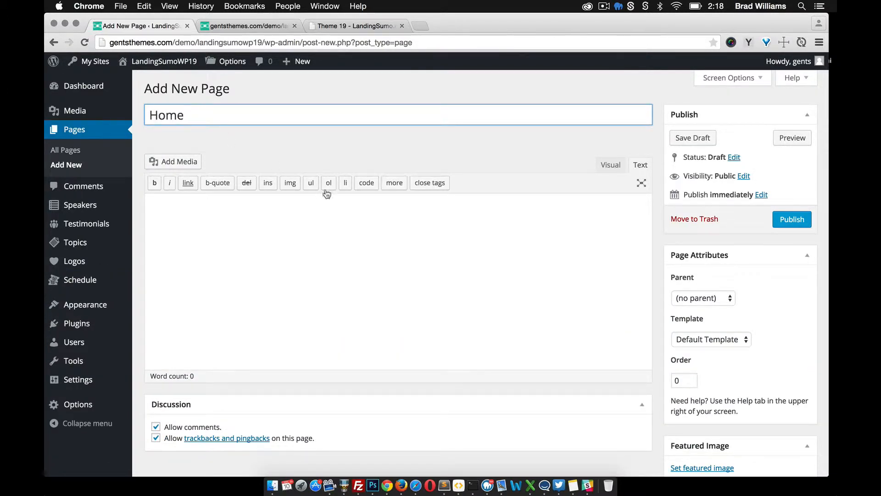
{"action": "left_click", "coordinate": [708, 340]}
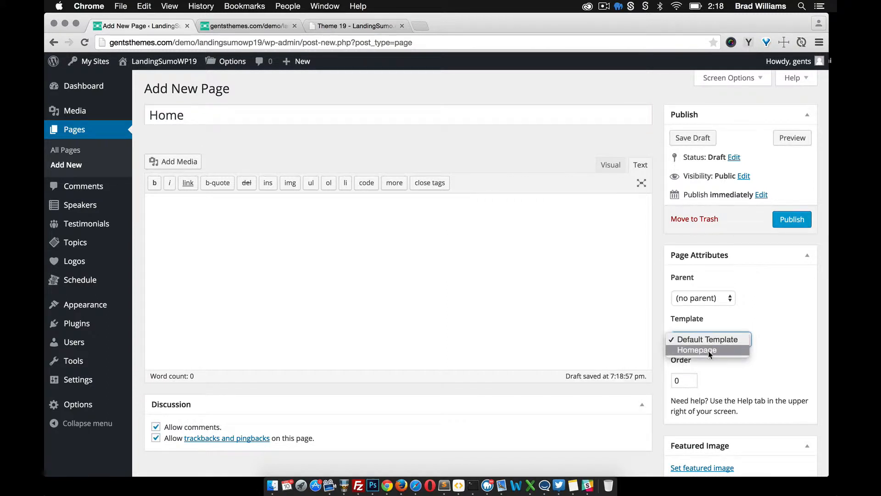
{"action": "left_click", "coordinate": [709, 351]}
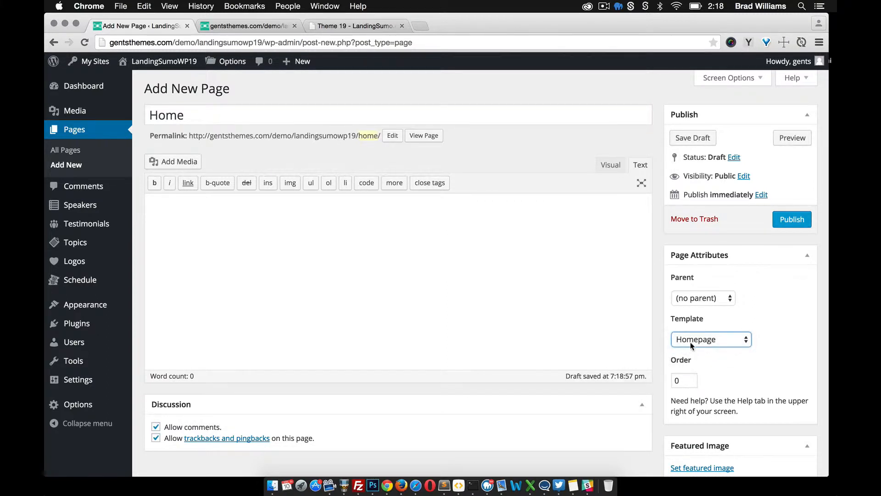
{"action": "left_click", "coordinate": [788, 221]}
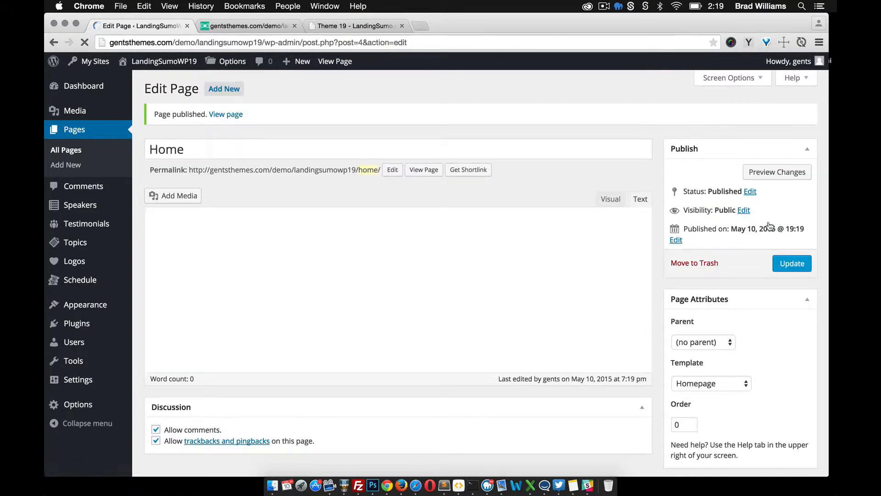
Set the site's front page to the static page Home in the Reading settings and save the changes
{"action": "mouse_move", "coordinate": [81, 383]}
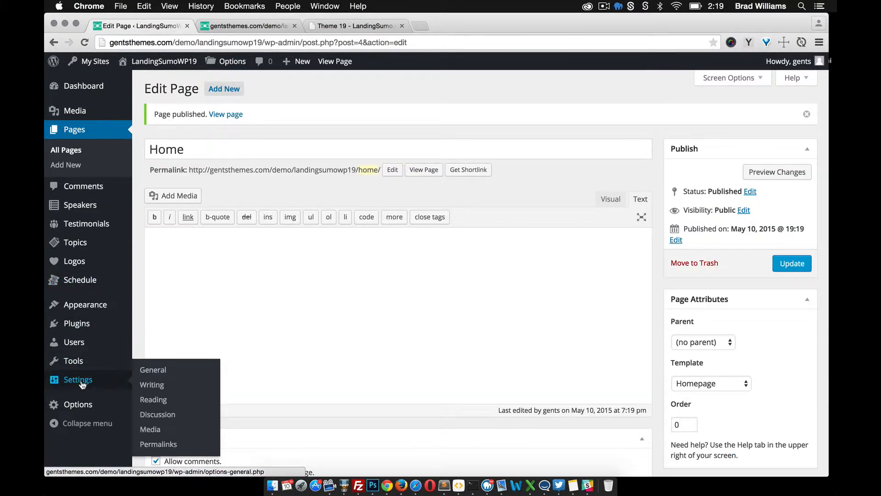
{"action": "left_click", "coordinate": [160, 404]}
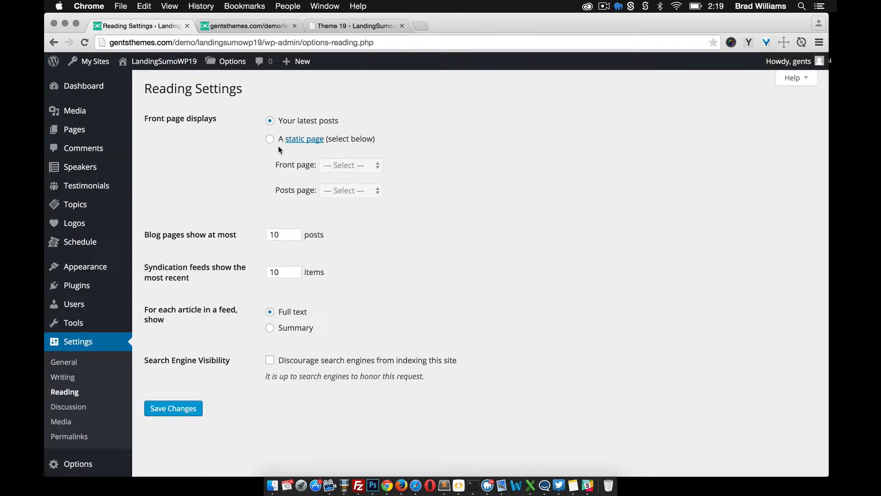
{"action": "left_click", "coordinate": [270, 140]}
{"action": "left_click", "coordinate": [343, 164]}
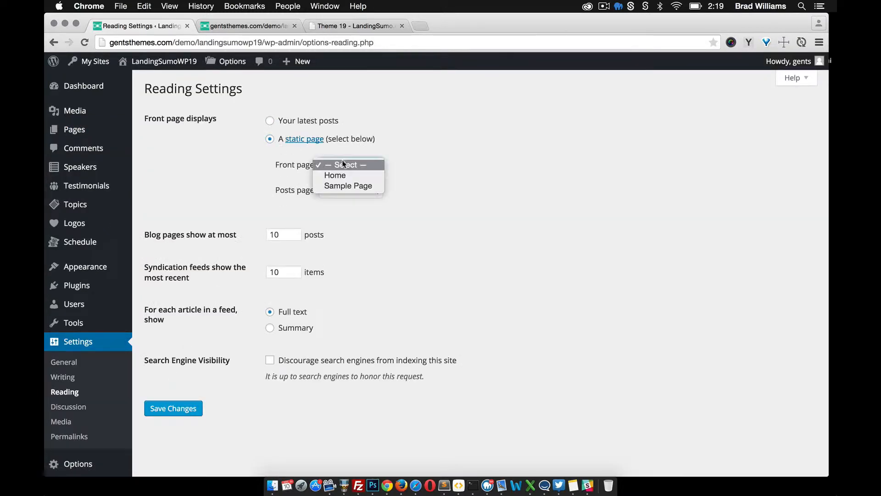
{"action": "left_click", "coordinate": [336, 174]}
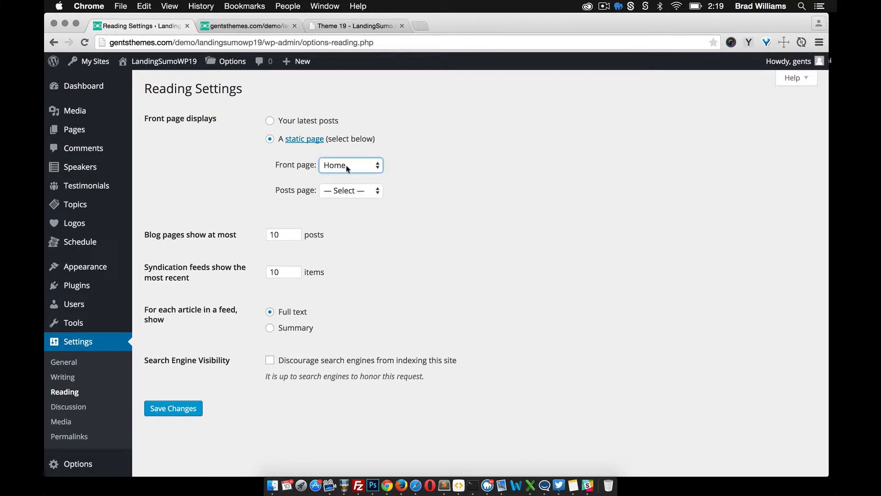
{"action": "left_click", "coordinate": [184, 408]}
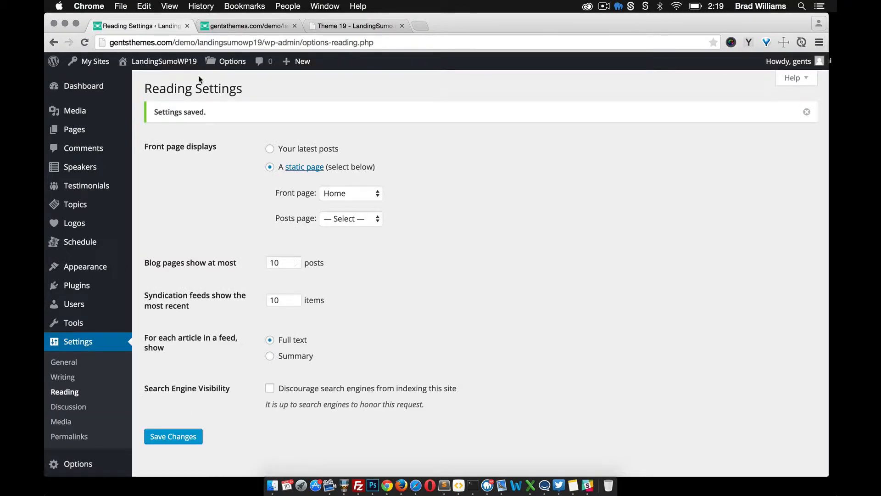
Load the live site at gentsthemes.com/demo/landingsumowp19/ and check its home page and side navigation menu
{"action": "left_click", "coordinate": [226, 33]}
{"action": "left_click", "coordinate": [281, 43]}
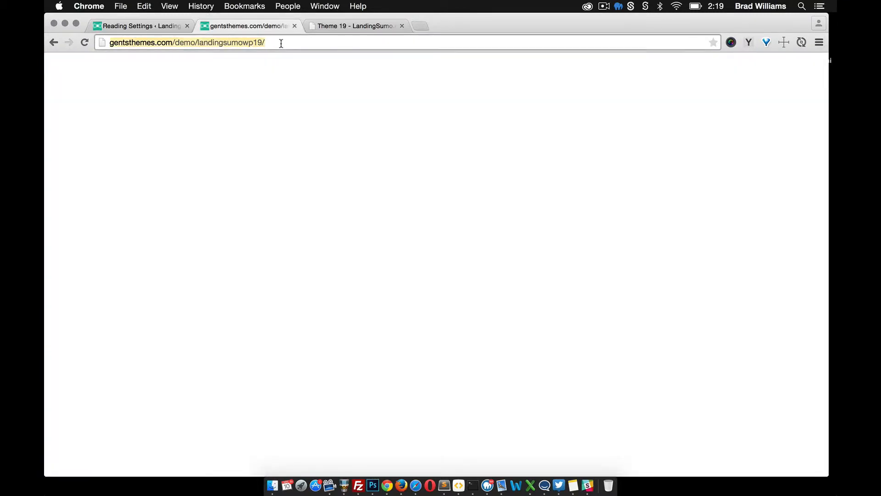
{"action": "key", "text": "Return"}
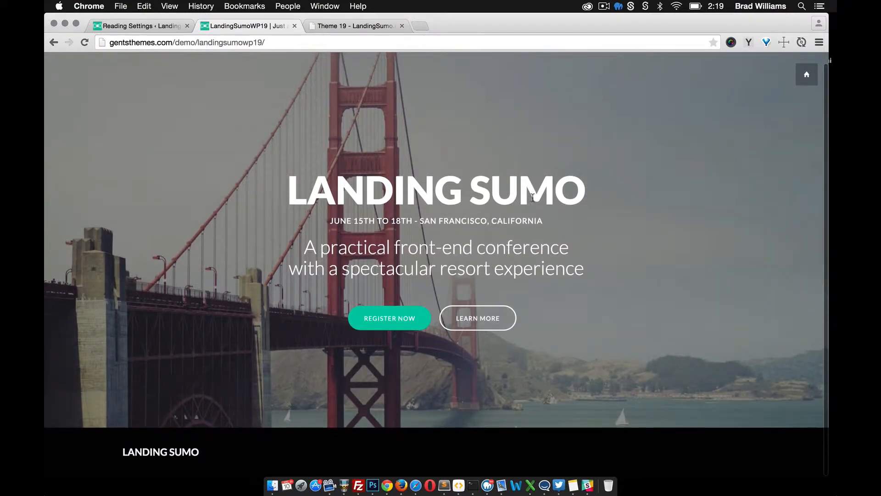
{"action": "left_click", "coordinate": [806, 76]}
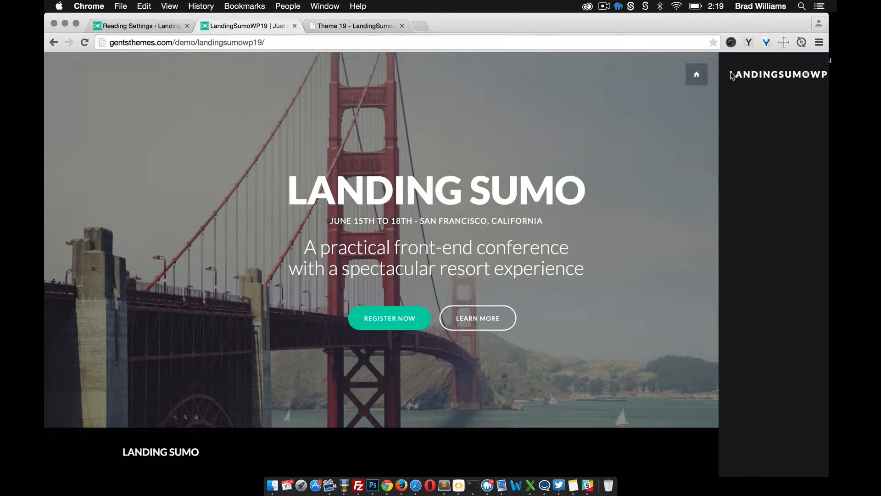
{"action": "left_click", "coordinate": [696, 76]}
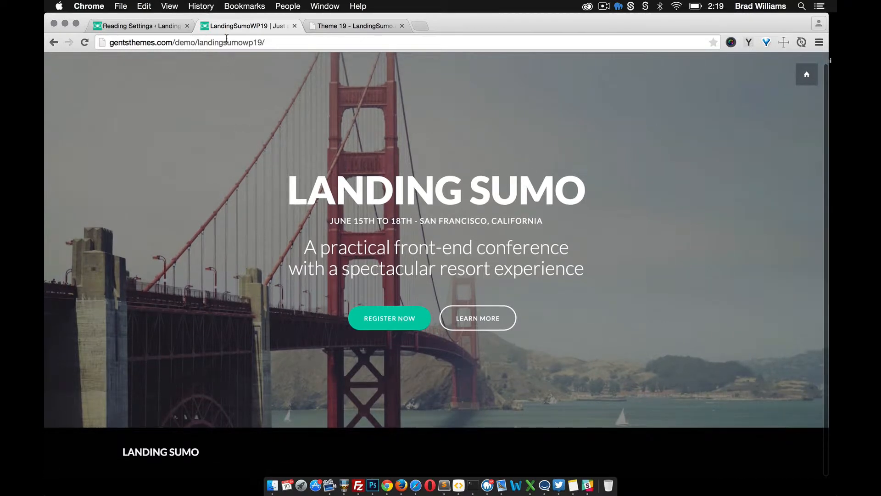
Open the theme options, decline the anonymous usage tracking and look over the Layout Manager's enabled and disabled sections
{"action": "left_click", "coordinate": [152, 26]}
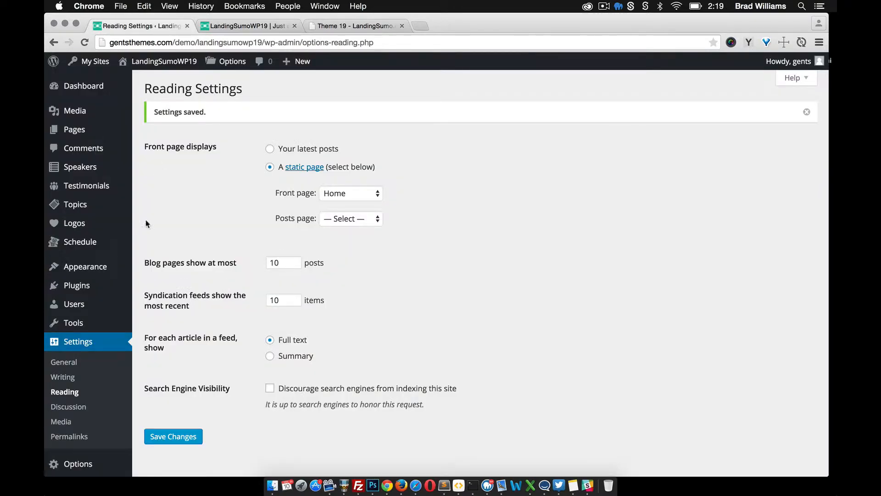
{"action": "left_click", "coordinate": [88, 466]}
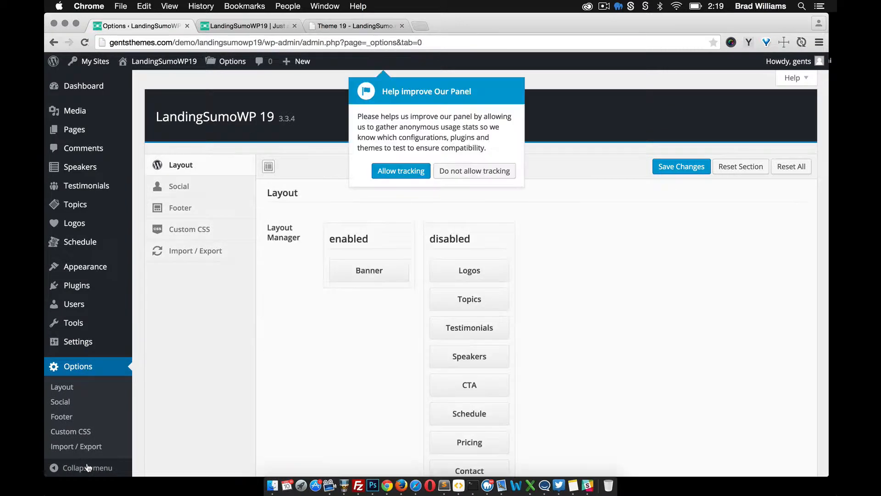
{"action": "left_click", "coordinate": [477, 171]}
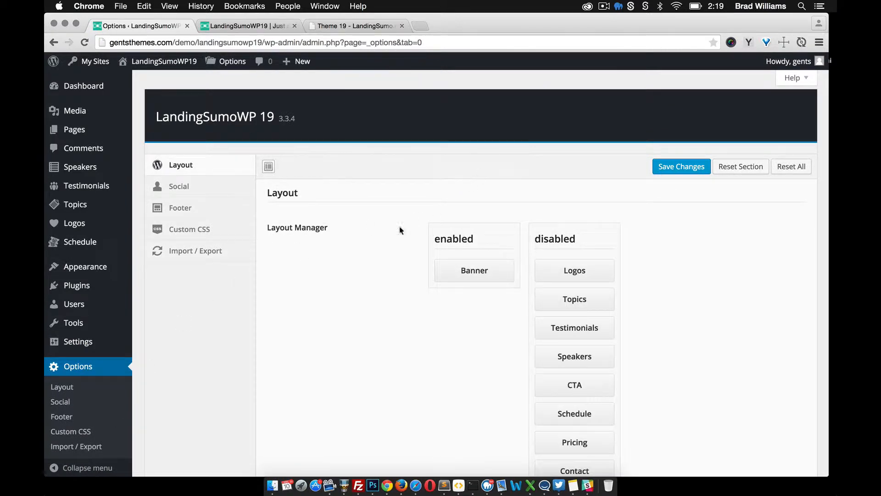
{"action": "scroll", "coordinate": [367, 238], "scroll_direction": "down", "scroll_amount": 3}
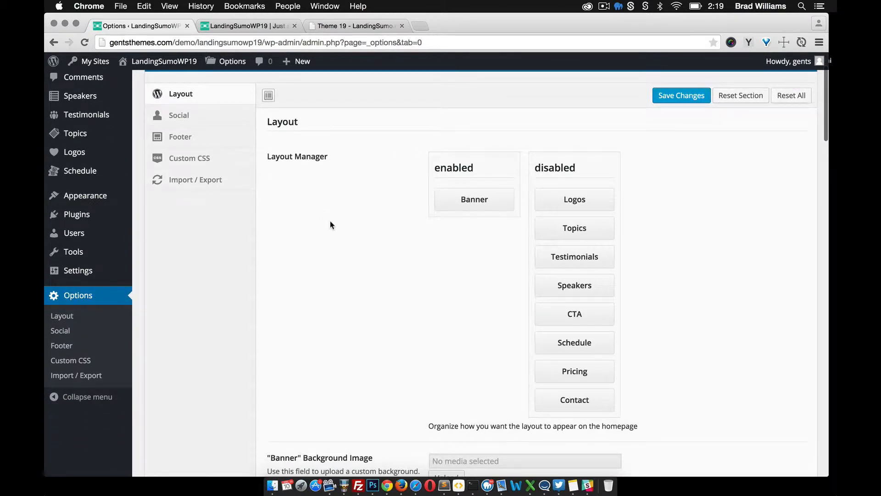
{"action": "scroll", "coordinate": [330, 221], "scroll_direction": "down", "scroll_amount": 3}
{"action": "scroll", "coordinate": [329, 221], "scroll_direction": "up", "scroll_amount": 2}
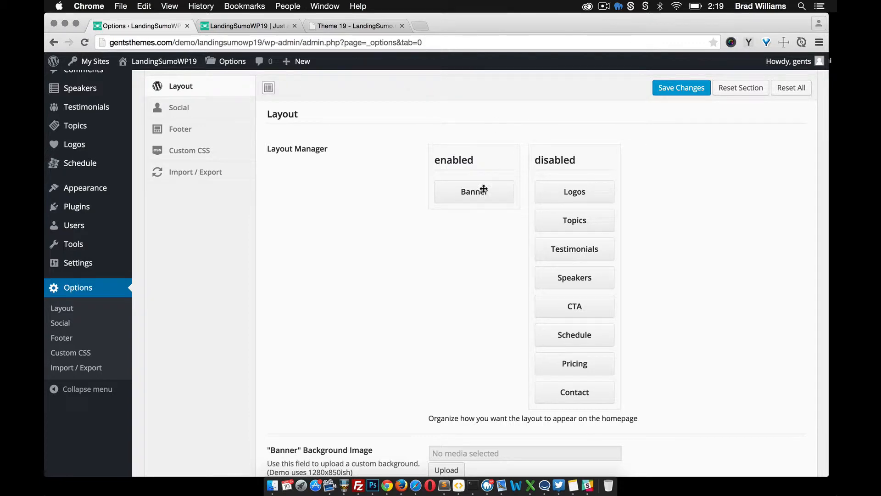
Compare the sections of the Theme 19 demo page with the live site's home page
{"action": "left_click", "coordinate": [353, 26]}
{"action": "scroll", "coordinate": [407, 233], "scroll_direction": "down", "scroll_amount": 6}
{"action": "scroll", "coordinate": [423, 280], "scroll_direction": "down", "scroll_amount": 15}
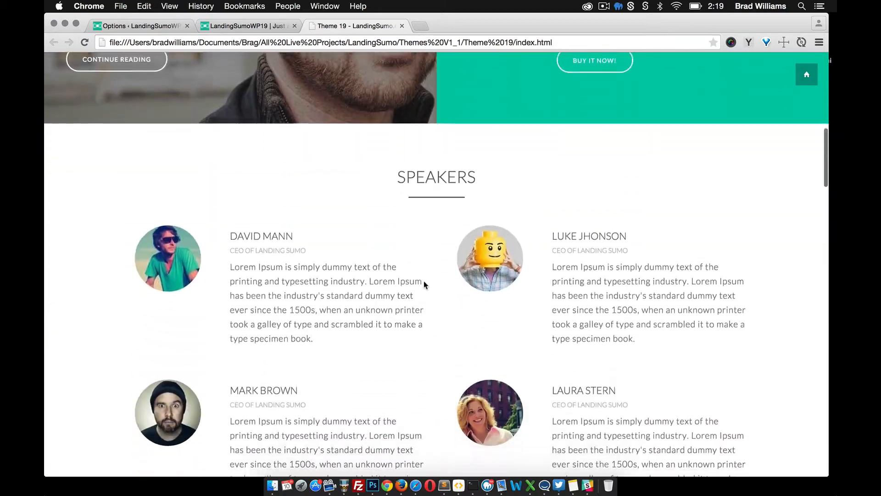
{"action": "scroll", "coordinate": [423, 281], "scroll_direction": "up", "scroll_amount": 20}
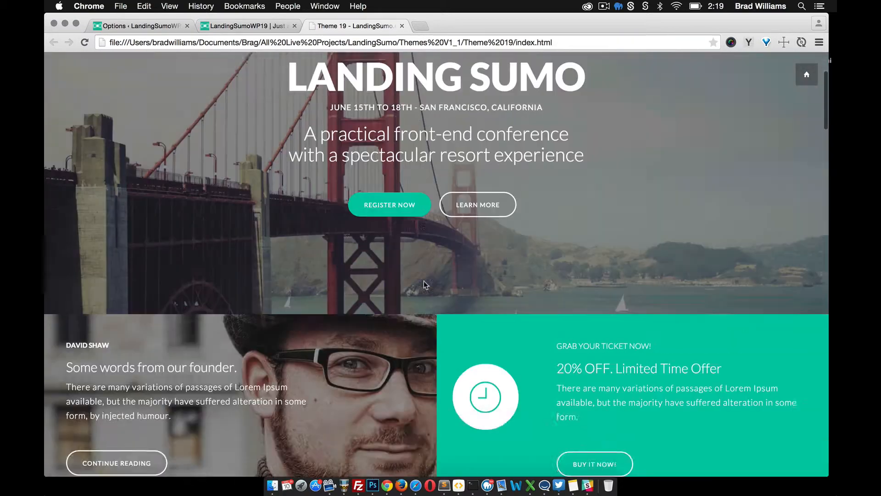
{"action": "left_click", "coordinate": [233, 27]}
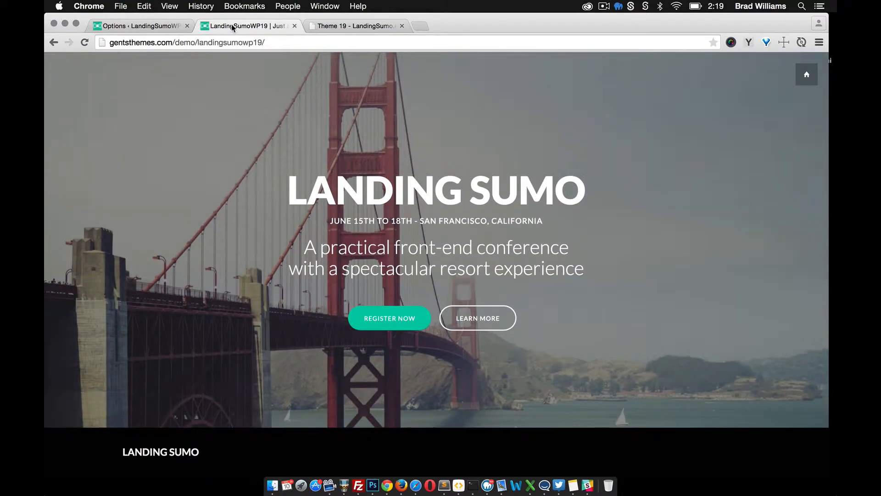
Move the Banner section to disabled in the Layout Manager, save the options and reload the live site
{"action": "left_click", "coordinate": [148, 28]}
{"action": "left_click_drag", "start_coordinate": [461, 194], "coordinate": [565, 192]}
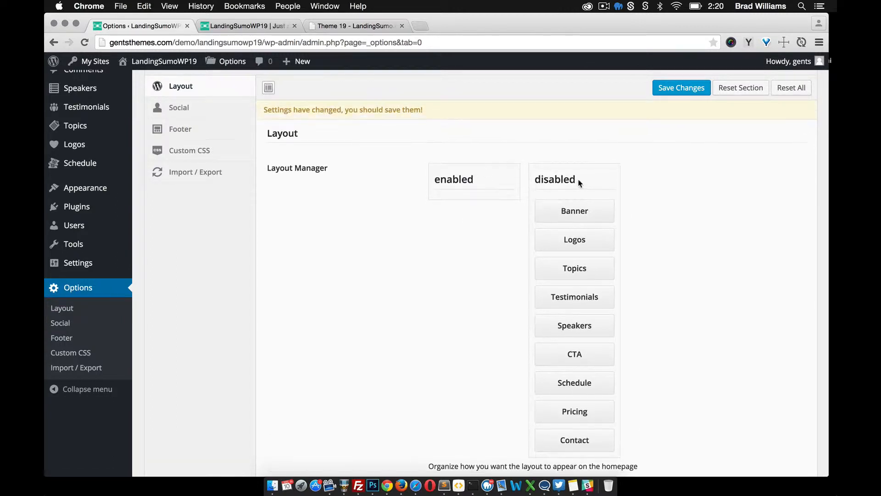
{"action": "left_click", "coordinate": [681, 87]}
{"action": "left_click", "coordinate": [253, 26]}
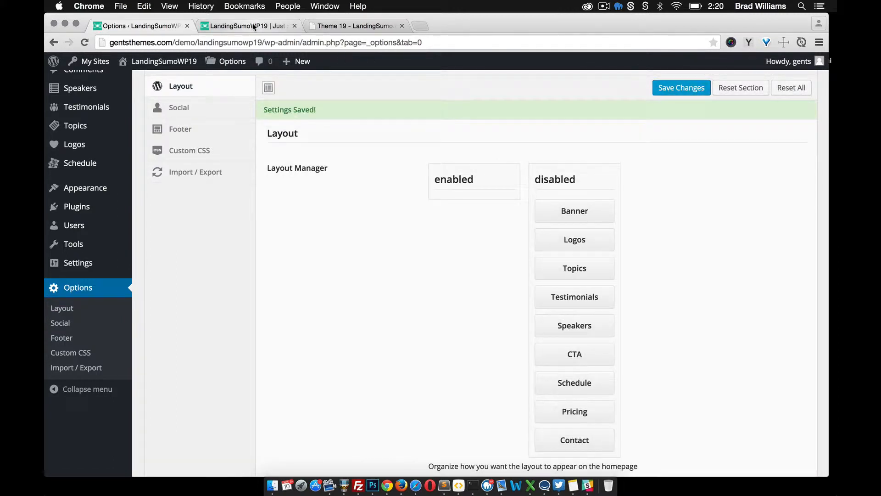
{"action": "left_click", "coordinate": [81, 42]}
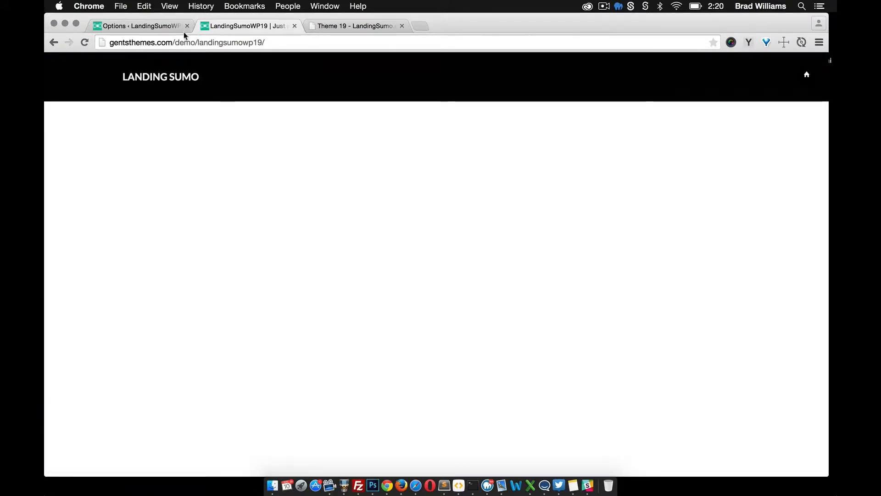
Return to the theme options and move the Banner section back to enabled in the Layout Manager
{"action": "left_click", "coordinate": [157, 27]}
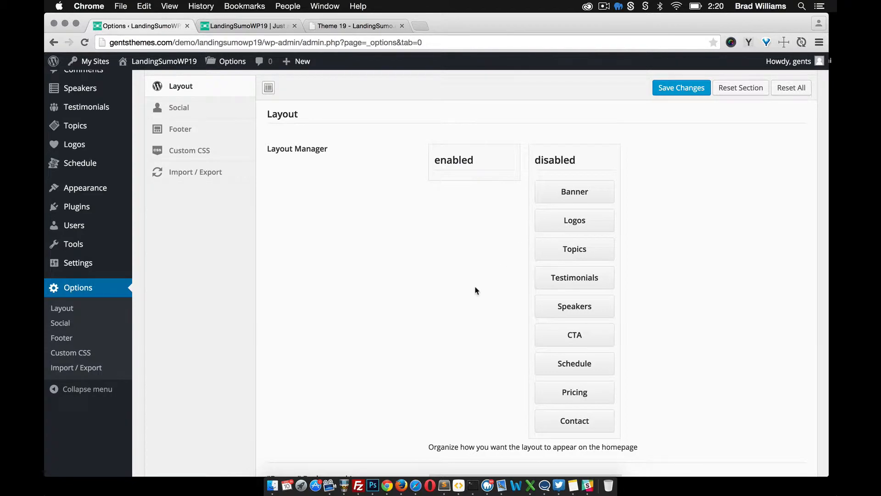
{"action": "scroll", "coordinate": [475, 290], "scroll_direction": "down", "scroll_amount": 4}
{"action": "scroll", "coordinate": [476, 290], "scroll_direction": "up", "scroll_amount": 5}
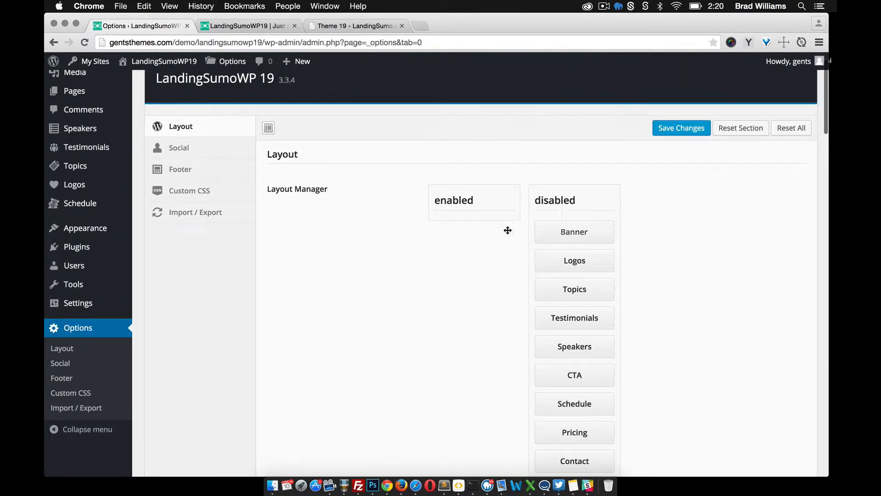
{"action": "left_click_drag", "start_coordinate": [508, 230], "coordinate": [468, 230]}
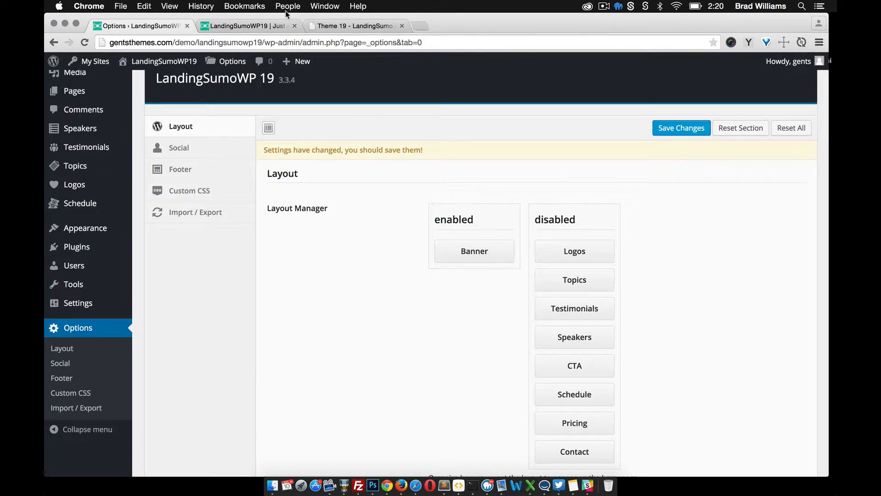
Check which section follows the banner on the Theme 19 demo and enable CTA below Banner in the Layout Manager
{"action": "left_click", "coordinate": [330, 27]}
{"action": "scroll", "coordinate": [435, 166], "scroll_direction": "down", "scroll_amount": 6}
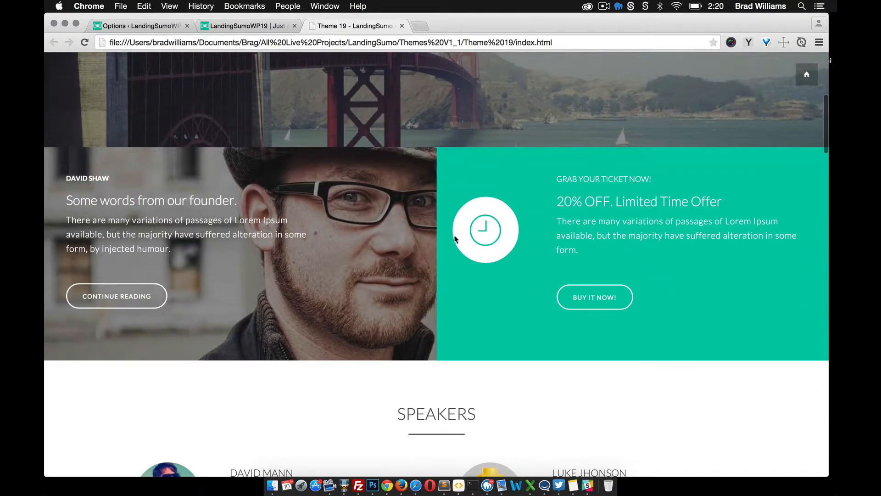
{"action": "left_click", "coordinate": [151, 27]}
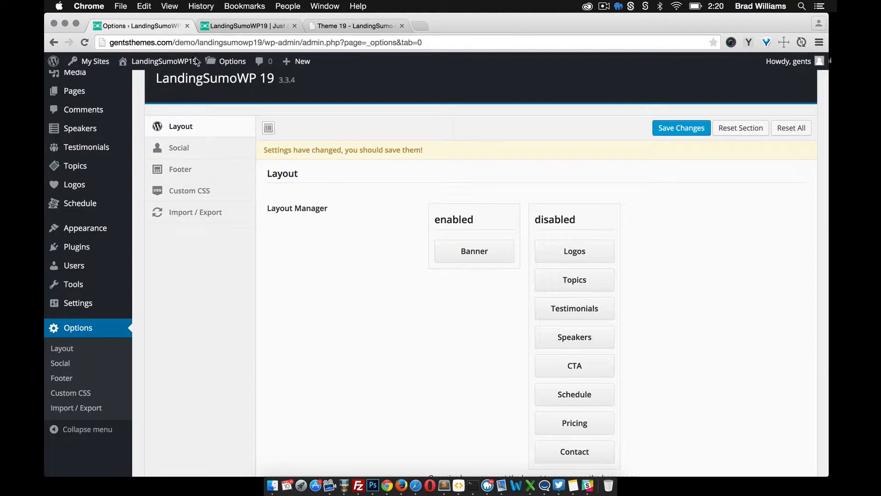
{"action": "scroll", "coordinate": [407, 279], "scroll_direction": "down", "scroll_amount": 3}
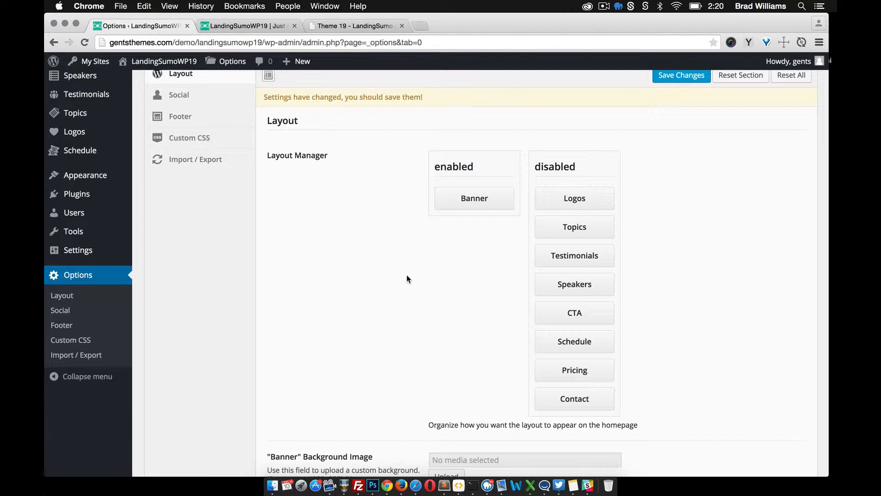
{"action": "left_click_drag", "start_coordinate": [574, 312], "coordinate": [474, 226]}
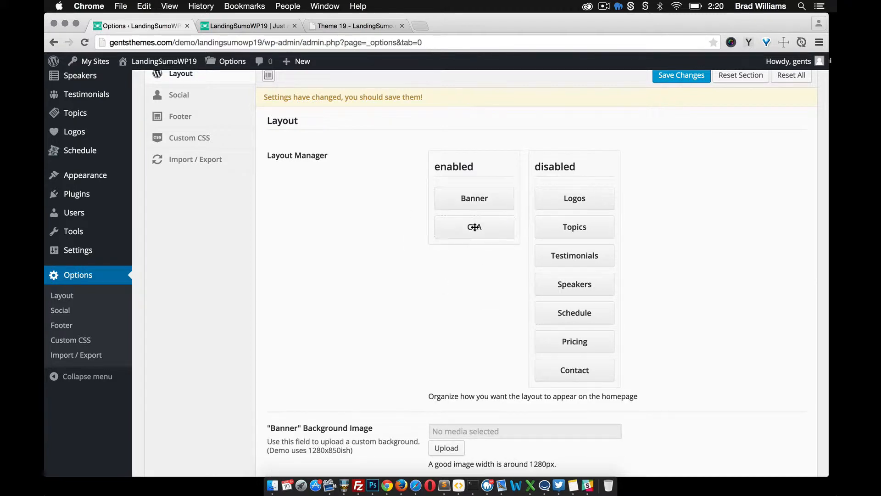
Check the next section on the Theme 19 demo and enable Speakers below CTA in the Layout Manager
{"action": "left_click", "coordinate": [355, 30]}
{"action": "scroll", "coordinate": [381, 193], "scroll_direction": "down", "scroll_amount": 4}
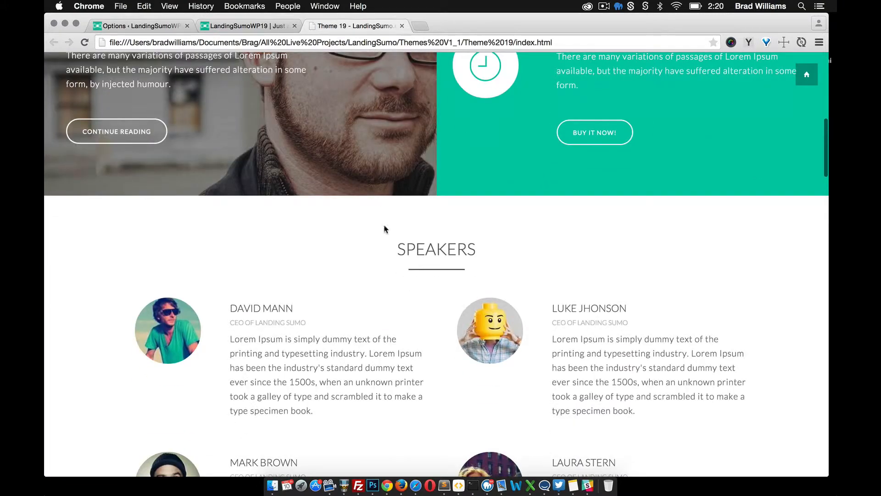
{"action": "left_click", "coordinate": [231, 28]}
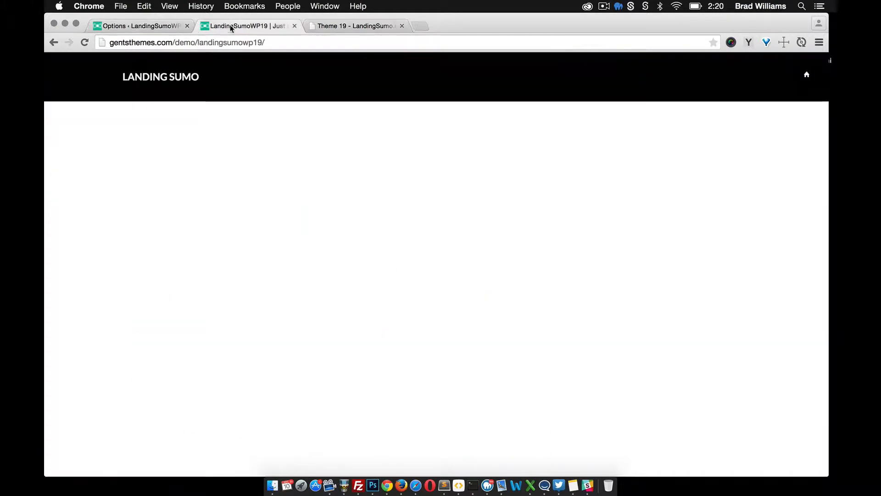
{"action": "left_click", "coordinate": [168, 24]}
{"action": "left_click_drag", "start_coordinate": [593, 285], "coordinate": [488, 259]}
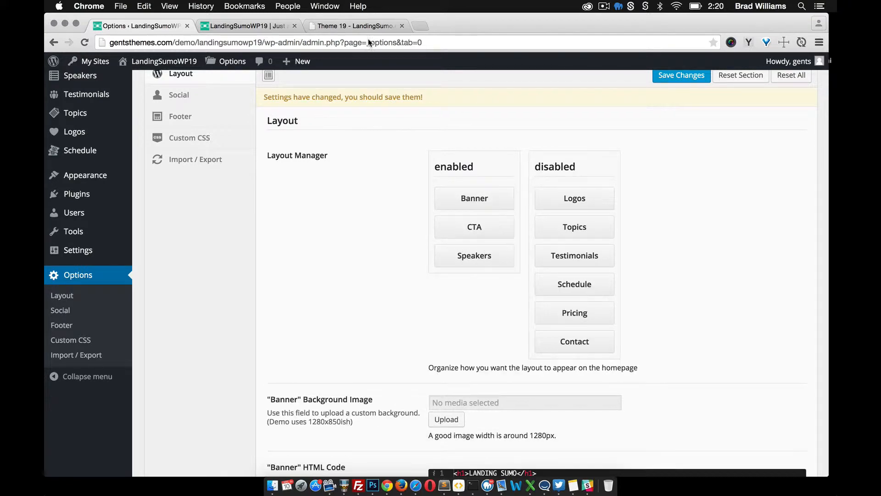
Review the demo sections after the speakers and enable Topics and Schedule below Speakers in the Layout Manager
{"action": "left_click", "coordinate": [347, 29]}
{"action": "scroll", "coordinate": [387, 202], "scroll_direction": "down", "scroll_amount": 10}
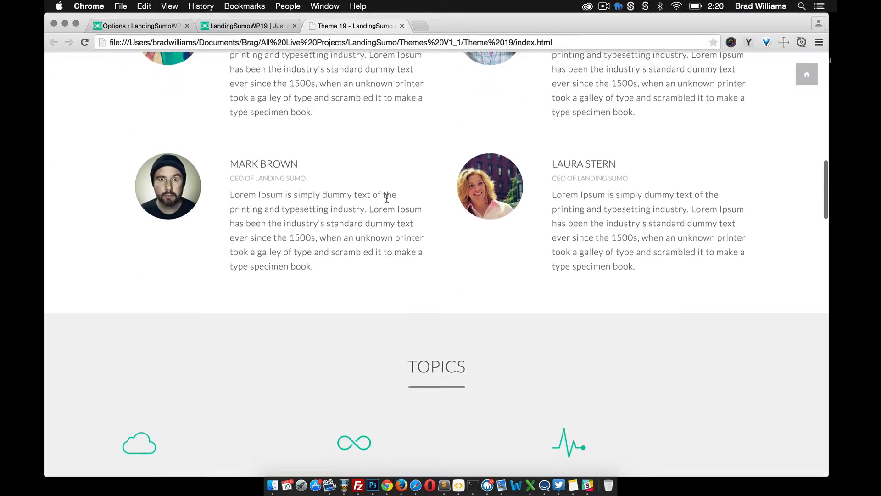
{"action": "scroll", "coordinate": [328, 179], "scroll_direction": "down", "scroll_amount": 8}
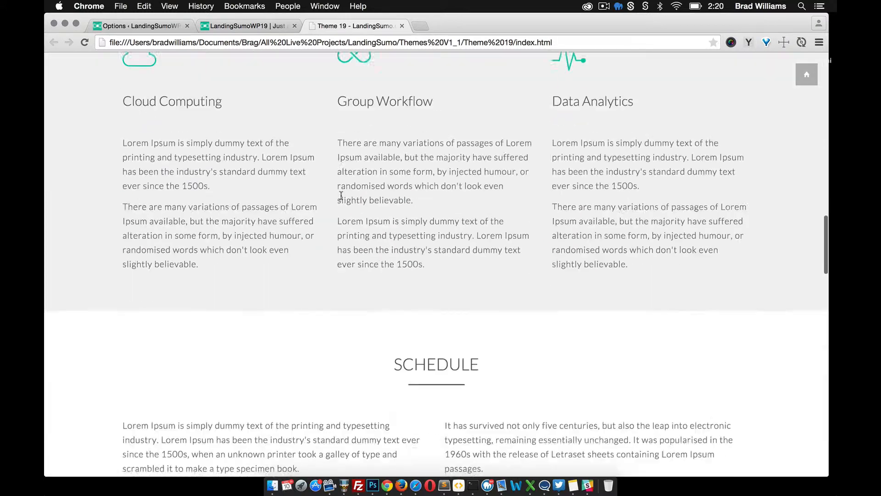
{"action": "left_click", "coordinate": [151, 26]}
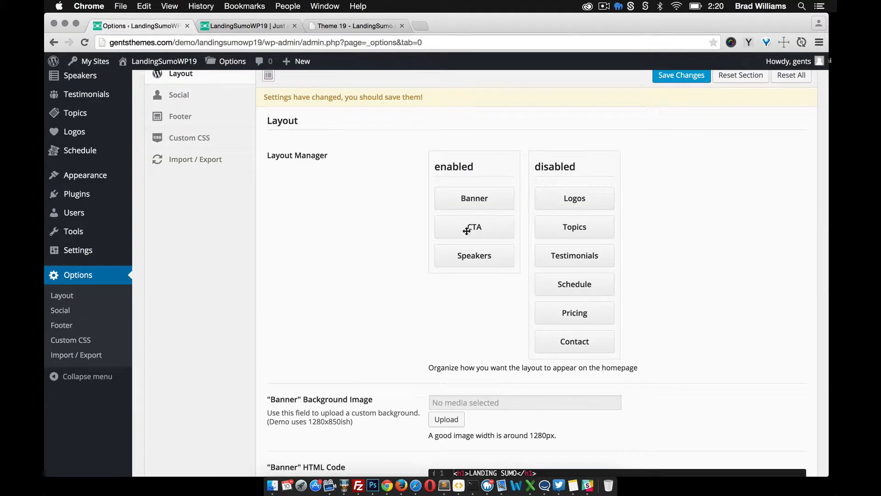
{"action": "left_click_drag", "start_coordinate": [575, 227], "coordinate": [474, 285]}
{"action": "left_click_drag", "start_coordinate": [570, 257], "coordinate": [472, 314]}
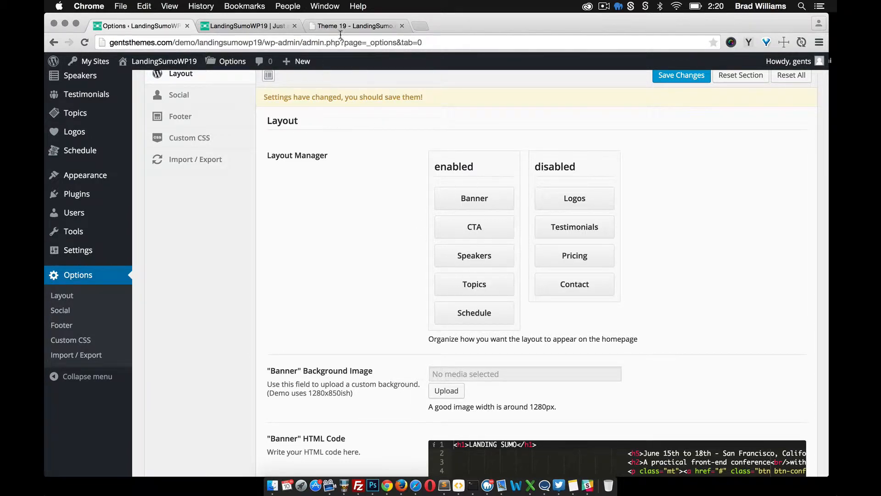
Review the demo sections after the schedule and enable Testimonials below Schedule in the Layout Manager
{"action": "left_click", "coordinate": [346, 28]}
{"action": "scroll", "coordinate": [362, 235], "scroll_direction": "down", "scroll_amount": 15}
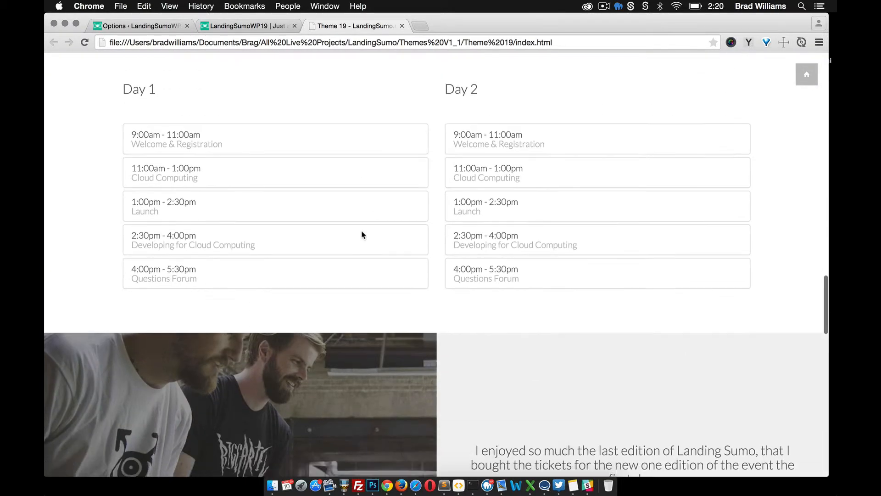
{"action": "scroll", "coordinate": [478, 241], "scroll_direction": "up", "scroll_amount": 2}
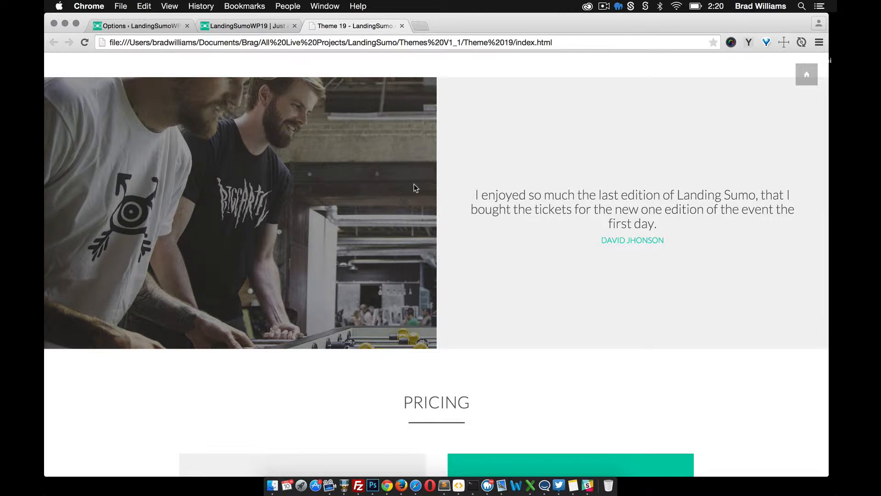
{"action": "scroll", "coordinate": [451, 266], "scroll_direction": "down", "scroll_amount": 5}
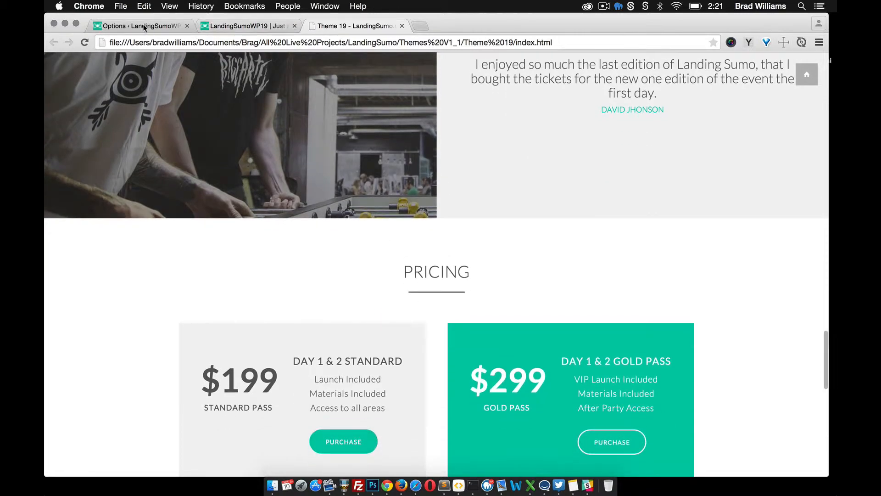
{"action": "left_click", "coordinate": [144, 26]}
{"action": "left_click_drag", "start_coordinate": [575, 216], "coordinate": [484, 323]}
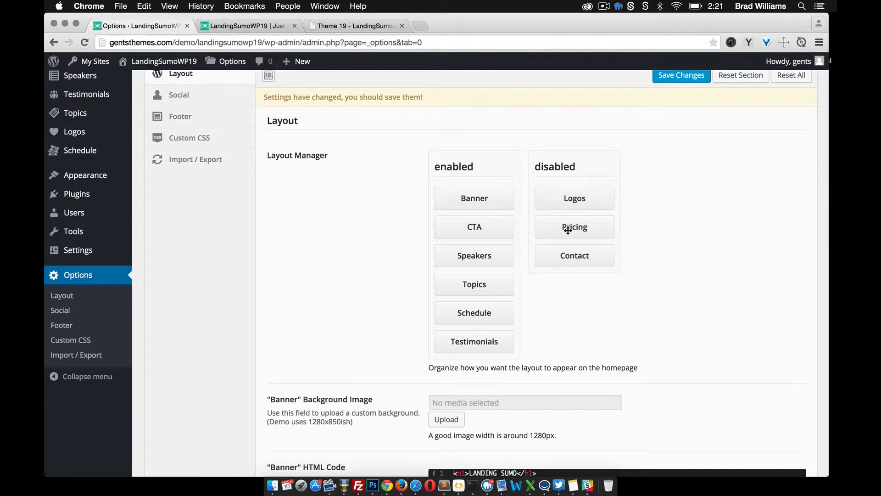
Enable Pricing, Logos and Contact, in that order, below Testimonials and check the order against the end of the demo page
{"action": "left_click_drag", "start_coordinate": [568, 230], "coordinate": [468, 372]}
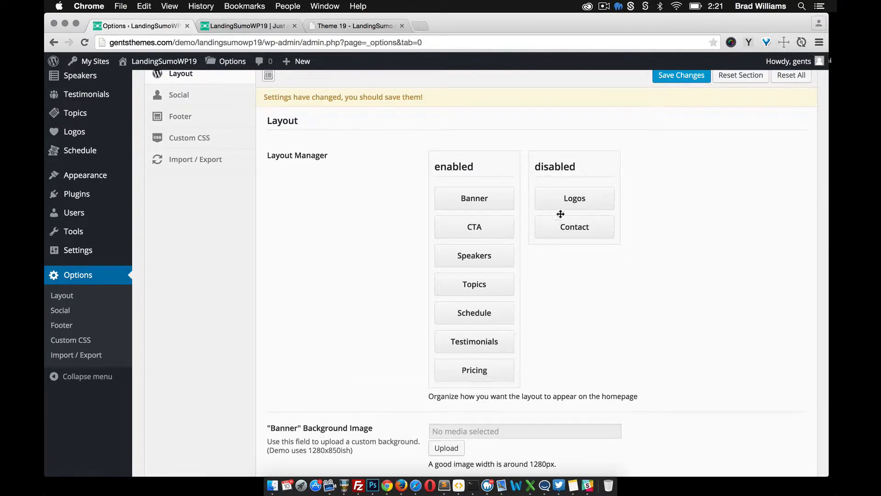
{"action": "left_click_drag", "start_coordinate": [574, 198], "coordinate": [475, 400]}
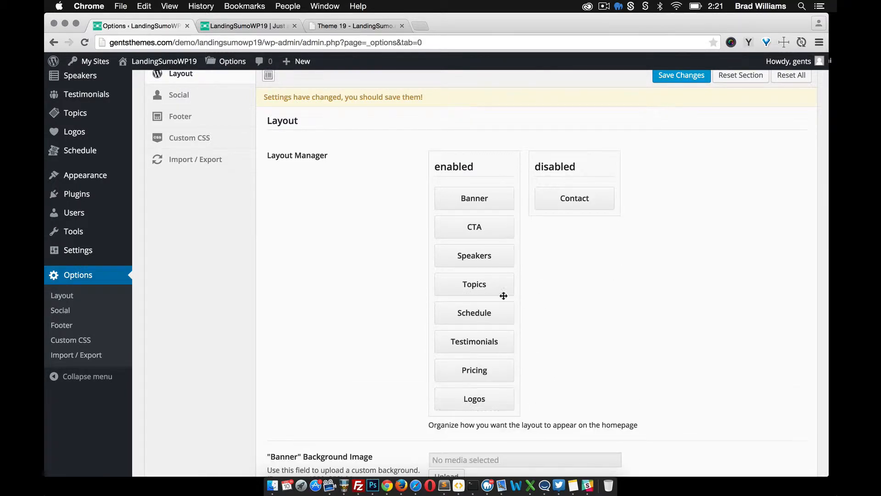
{"action": "left_click_drag", "start_coordinate": [568, 200], "coordinate": [470, 429]}
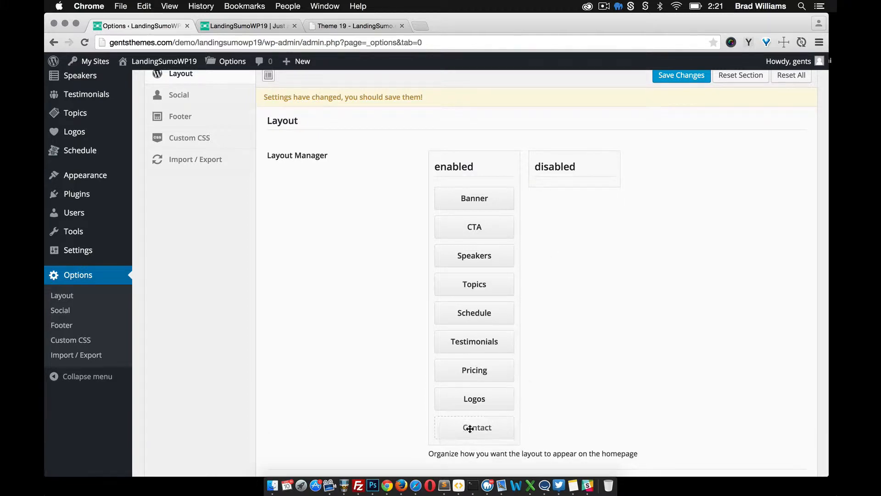
{"action": "left_click", "coordinate": [348, 26]}
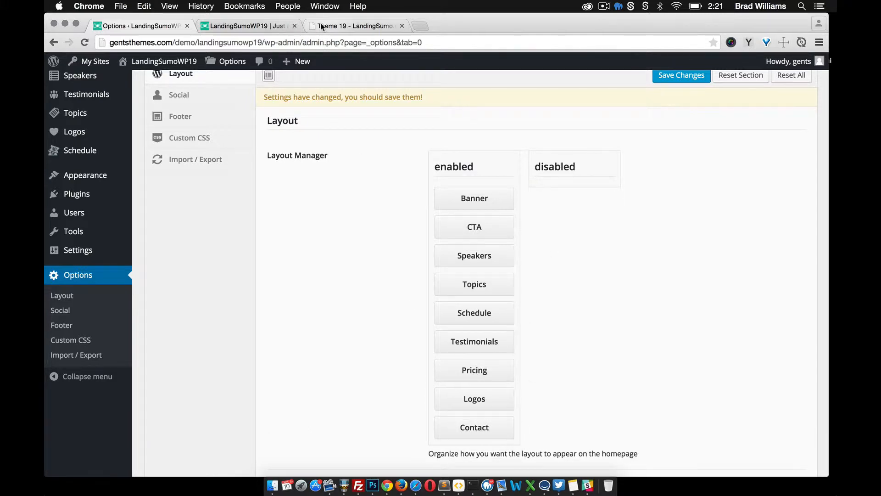
{"action": "scroll", "coordinate": [404, 227], "scroll_direction": "down", "scroll_amount": 15}
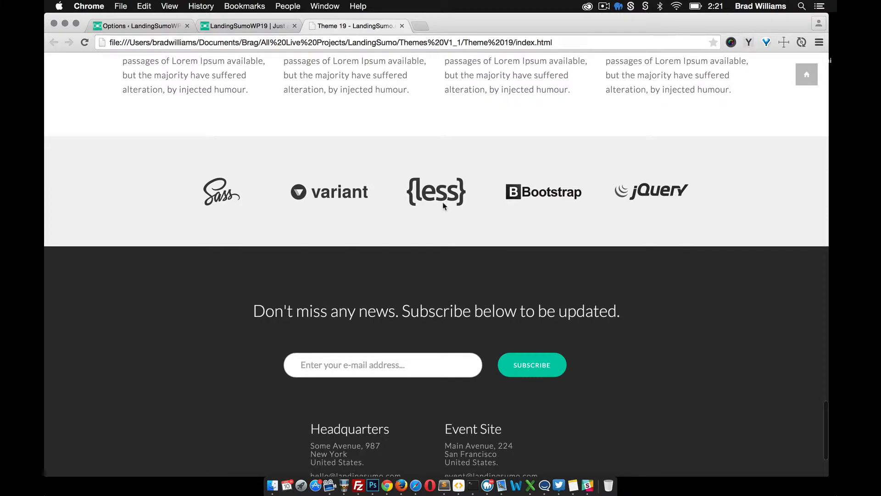
{"action": "scroll", "coordinate": [444, 205], "scroll_direction": "down", "scroll_amount": 3}
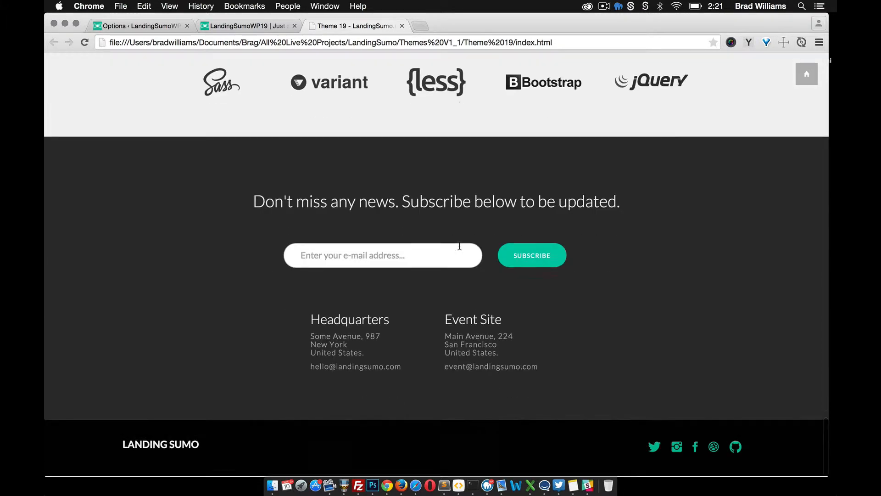
Save the theme options and reload the live site's home page
{"action": "left_click", "coordinate": [226, 27]}
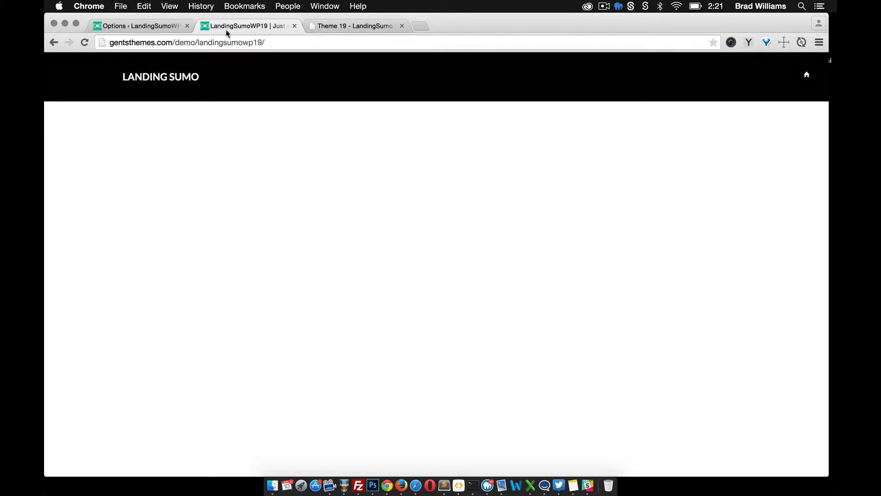
{"action": "left_click", "coordinate": [128, 25]}
{"action": "scroll", "coordinate": [647, 221], "scroll_direction": "up", "scroll_amount": 5}
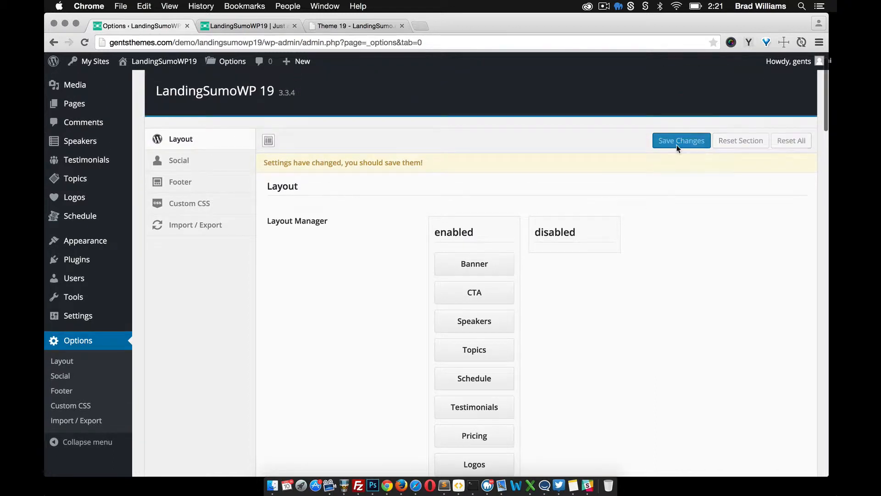
{"action": "left_click", "coordinate": [676, 145]}
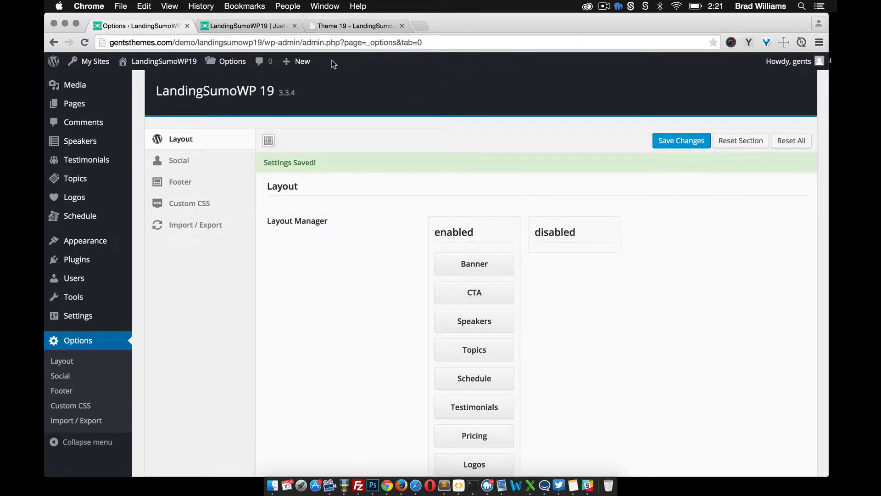
{"action": "left_click", "coordinate": [268, 25]}
{"action": "left_click", "coordinate": [85, 42]}
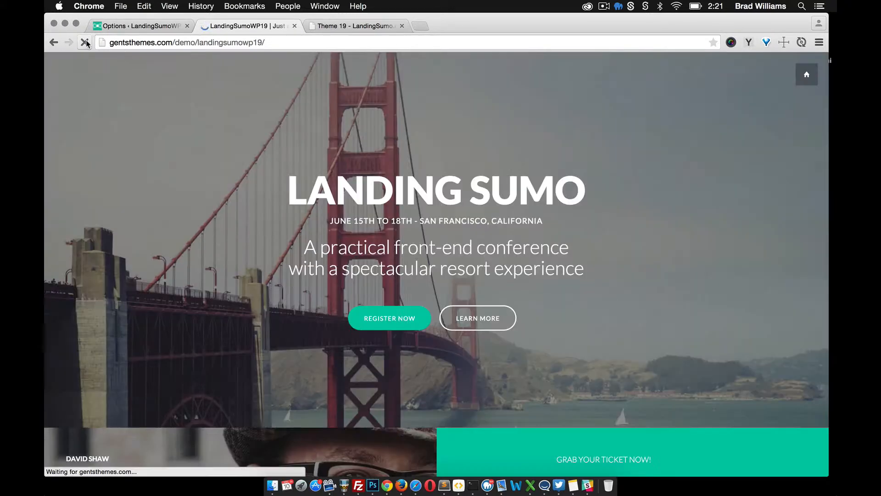
Examine the reloaded live home page from the banner to the footer to see which enabled sections have content
{"action": "scroll", "coordinate": [353, 242], "scroll_direction": "down", "scroll_amount": 1}
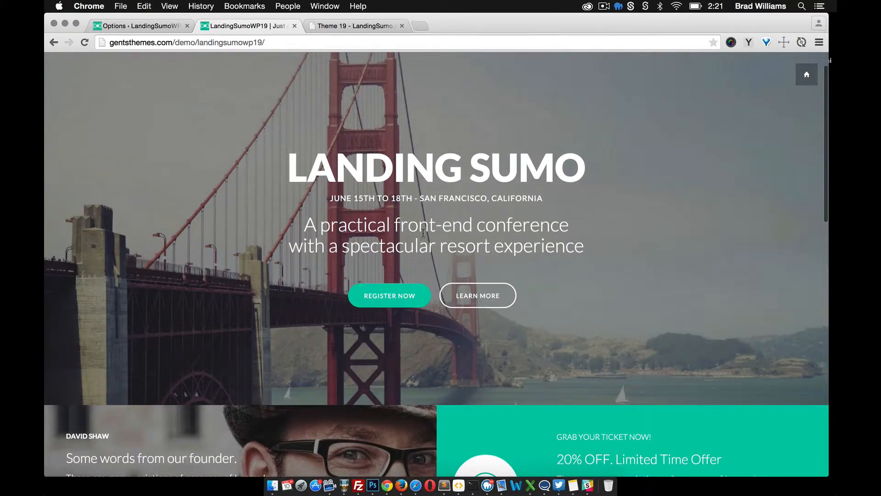
{"action": "scroll", "coordinate": [420, 216], "scroll_direction": "up", "scroll_amount": 2}
{"action": "scroll", "coordinate": [450, 255], "scroll_direction": "down", "scroll_amount": 10}
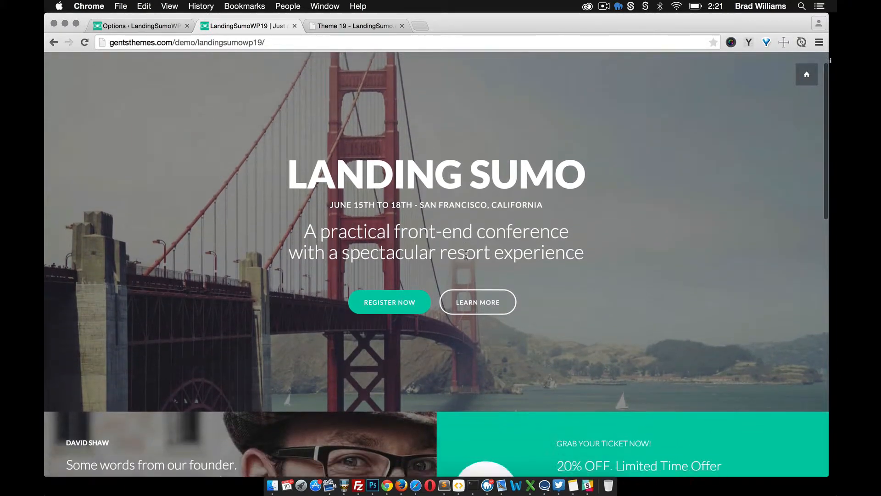
{"action": "scroll", "coordinate": [433, 249], "scroll_direction": "down", "scroll_amount": 10}
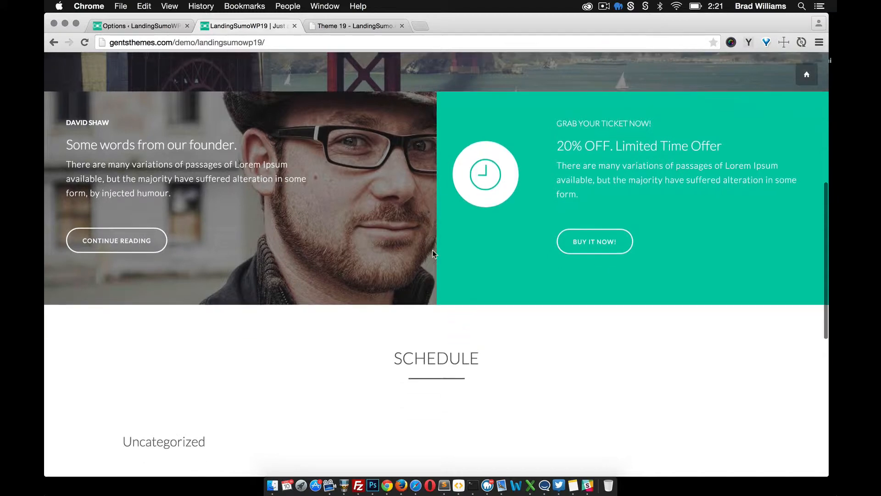
{"action": "scroll", "coordinate": [335, 139], "scroll_direction": "up", "scroll_amount": 1}
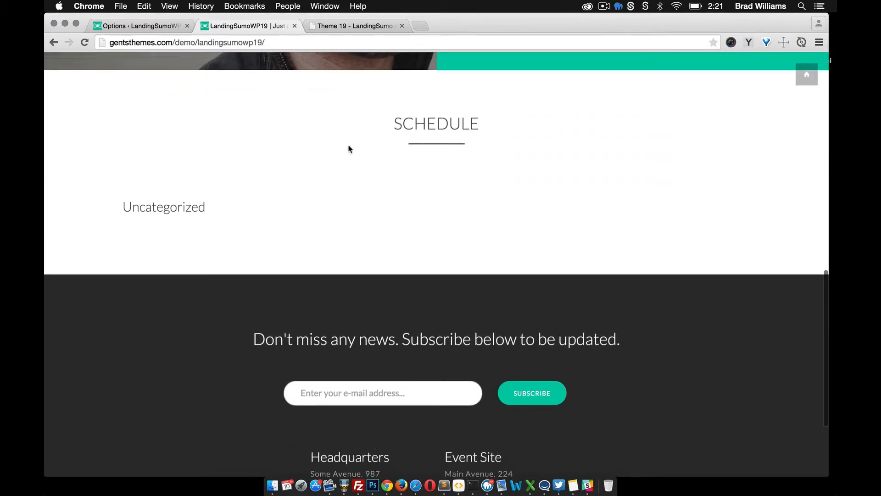
{"action": "scroll", "coordinate": [346, 172], "scroll_direction": "down", "scroll_amount": 5}
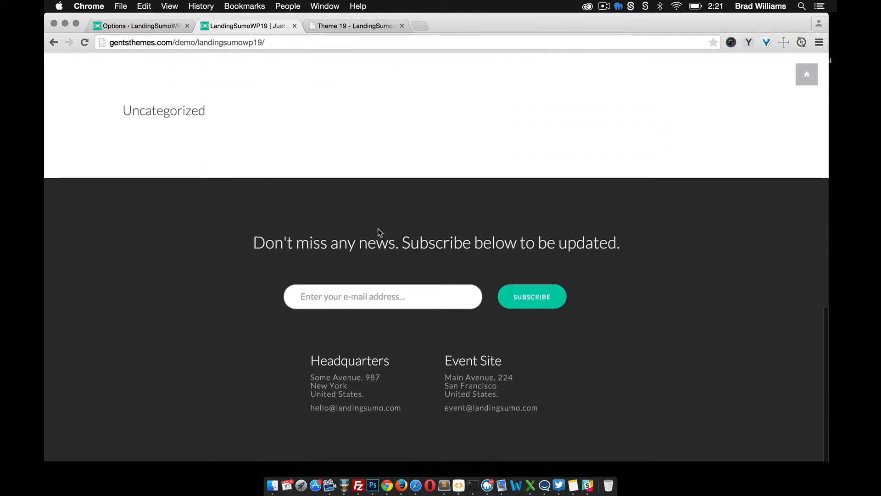
{"action": "scroll", "coordinate": [377, 229], "scroll_direction": "up", "scroll_amount": 2}
{"action": "scroll", "coordinate": [446, 318], "scroll_direction": "down", "scroll_amount": 3}
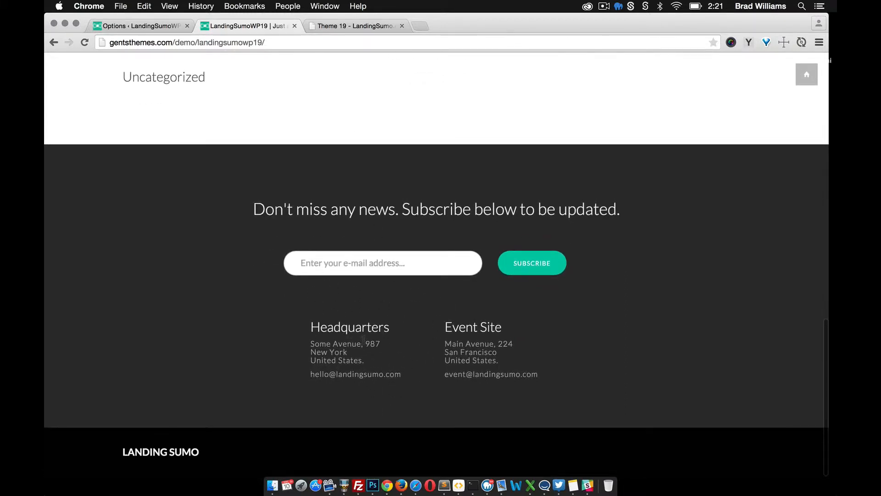
{"action": "scroll", "coordinate": [302, 124], "scroll_direction": "up", "scroll_amount": 15}
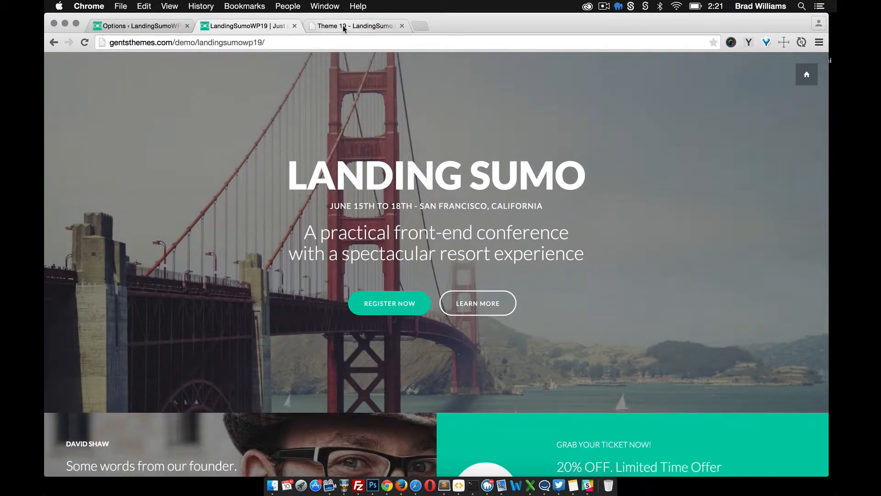
Review the section order in the Layout Manager and the "Banner" Background Image option of the theme options
{"action": "left_click", "coordinate": [134, 25]}
{"action": "scroll", "coordinate": [274, 256], "scroll_direction": "down", "scroll_amount": 5}
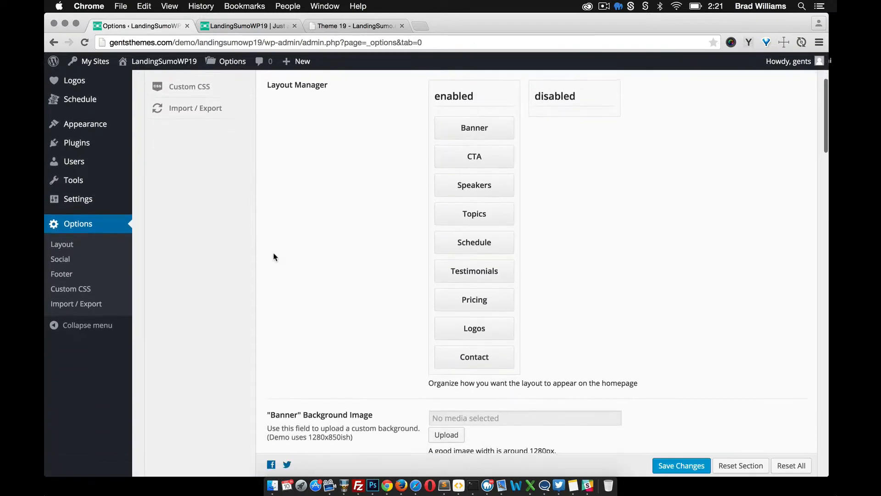
{"action": "scroll", "coordinate": [289, 256], "scroll_direction": "up", "scroll_amount": 2}
{"action": "scroll", "coordinate": [324, 259], "scroll_direction": "down", "scroll_amount": 7}
{"action": "scroll", "coordinate": [341, 265], "scroll_direction": "up", "scroll_amount": 5}
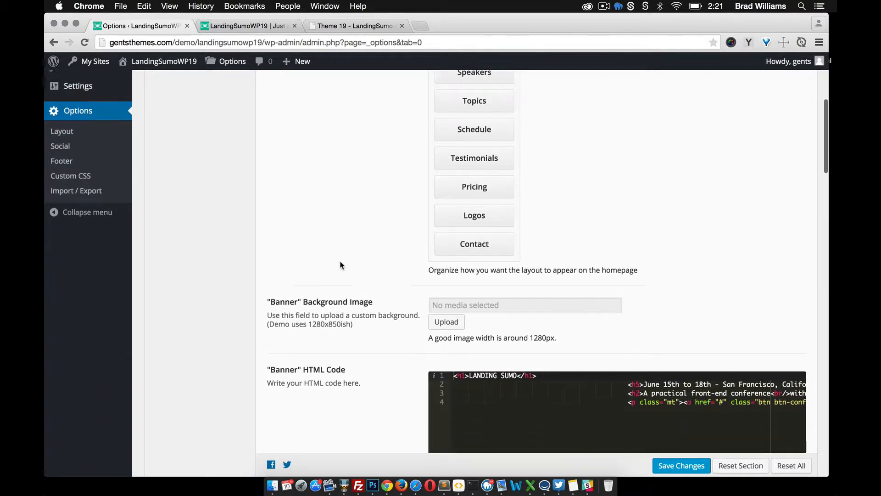
{"action": "scroll", "coordinate": [409, 229], "scroll_direction": "down", "scroll_amount": 1}
{"action": "scroll", "coordinate": [406, 265], "scroll_direction": "down", "scroll_amount": 6}
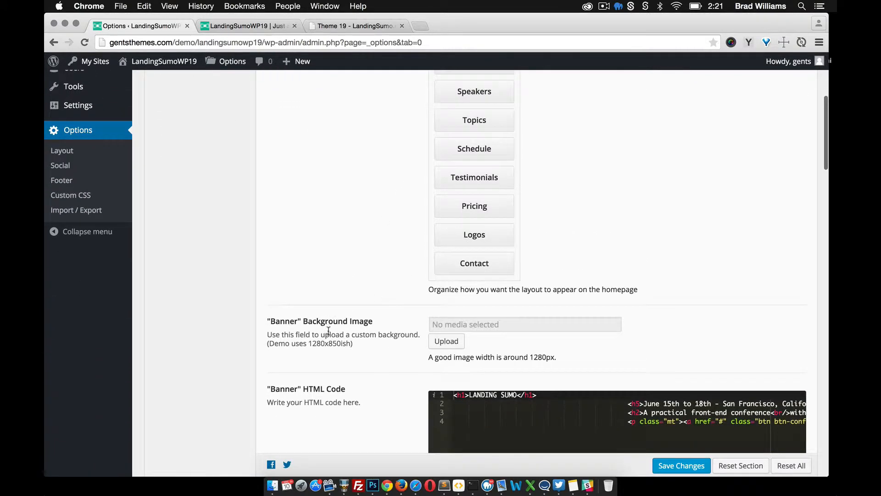
{"action": "scroll", "coordinate": [349, 343], "scroll_direction": "up", "scroll_amount": 5}
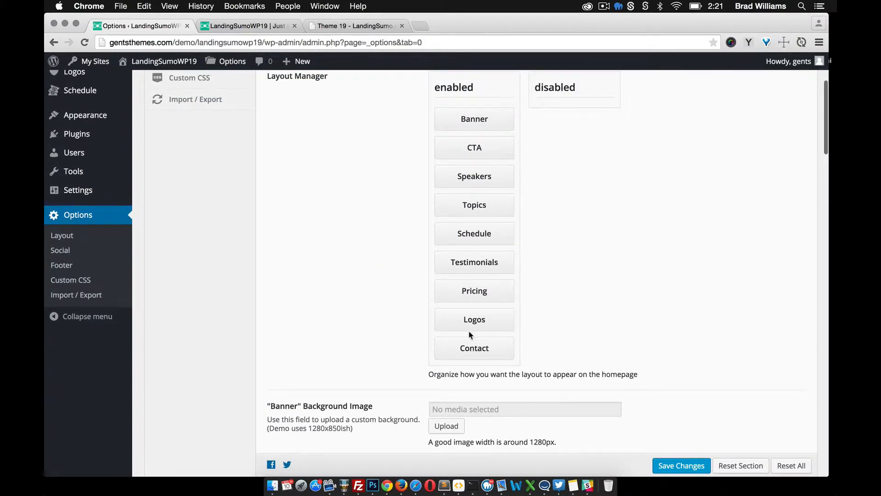
{"action": "scroll", "coordinate": [470, 335], "scroll_direction": "down", "scroll_amount": 2}
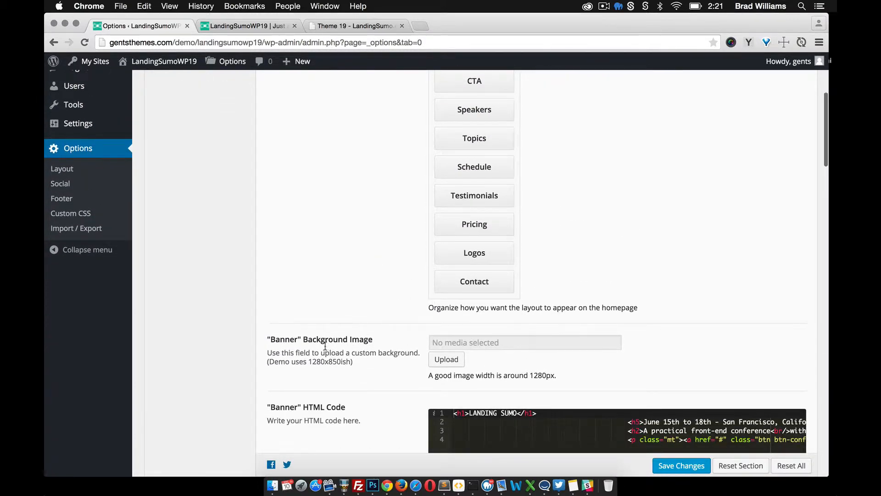
Compare the banner on the live home page with the full lines of the "Banner" HTML Code
{"action": "left_click", "coordinate": [269, 27]}
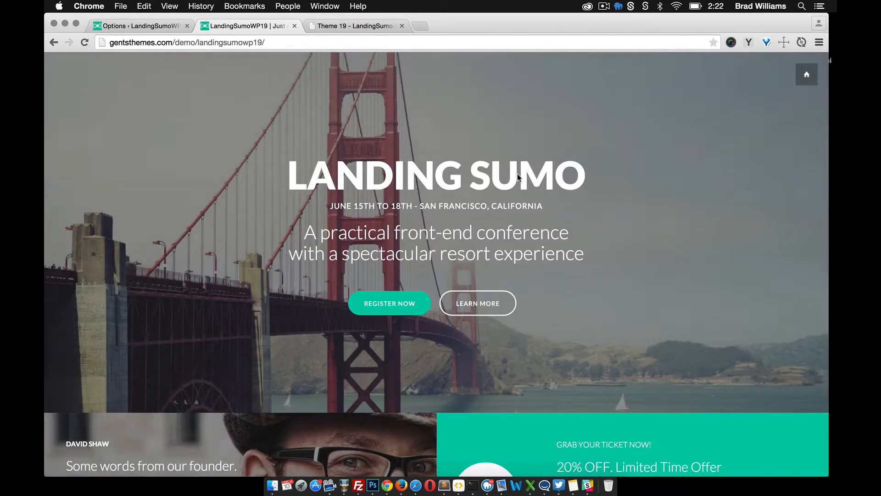
{"action": "left_click", "coordinate": [137, 26]}
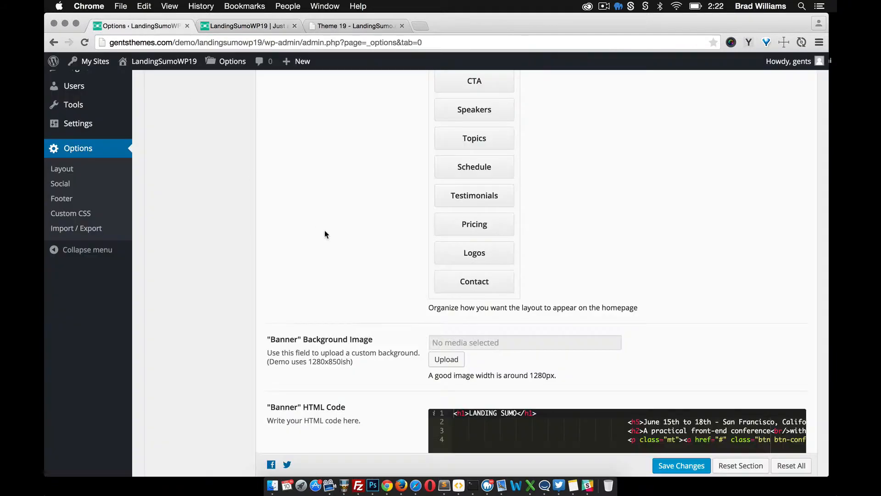
{"action": "scroll", "coordinate": [366, 287], "scroll_direction": "down", "scroll_amount": 6}
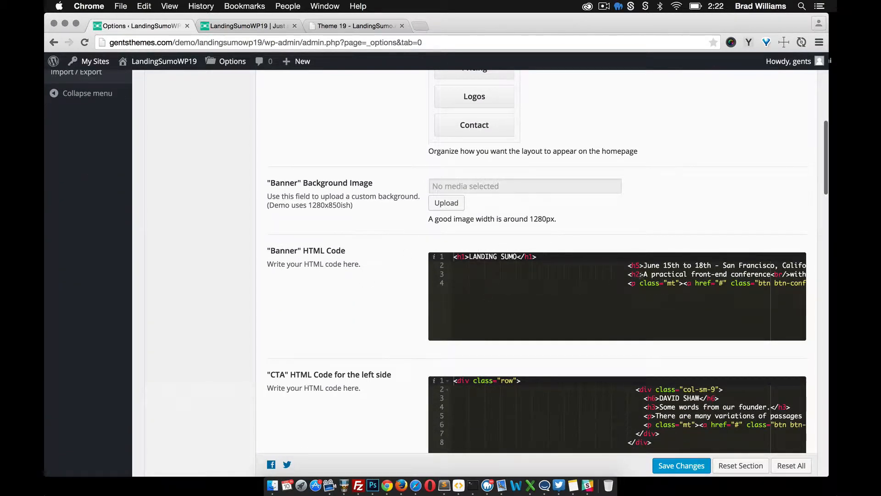
{"action": "left_click", "coordinate": [258, 27]}
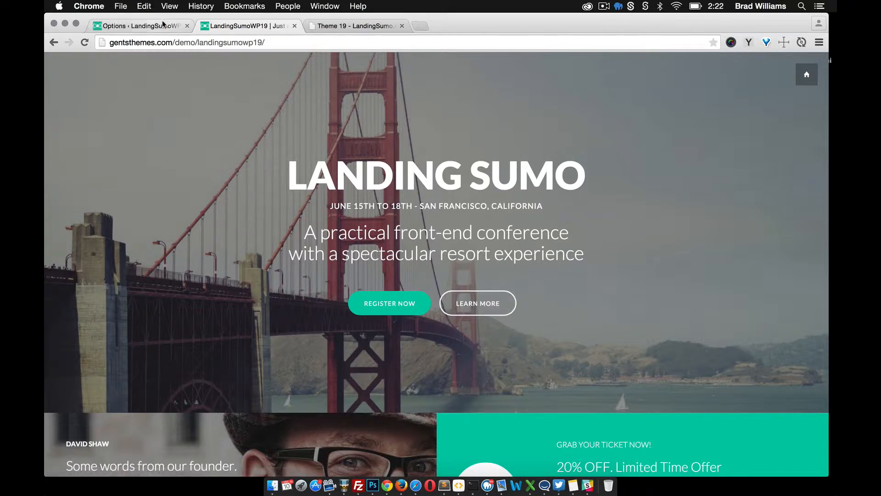
{"action": "left_click", "coordinate": [144, 27]}
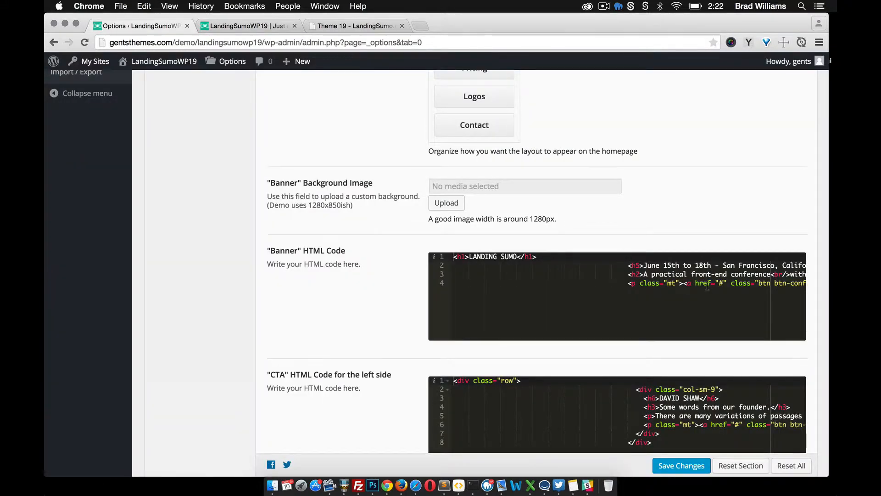
{"action": "scroll", "coordinate": [707, 287], "scroll_direction": "right", "scroll_amount": 6}
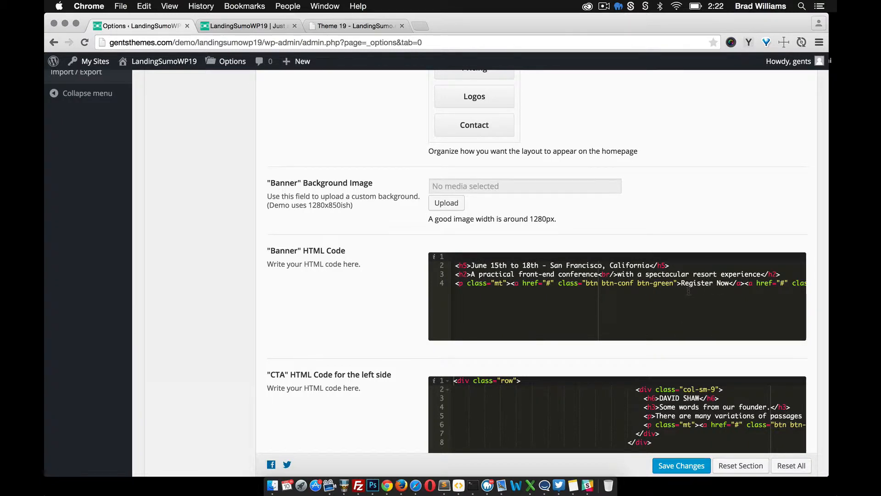
Check where CTA sits in the layout order and compare the live founder block with the "CTA" HTML Code for the left side
{"action": "scroll", "coordinate": [381, 238], "scroll_direction": "up", "scroll_amount": 5}
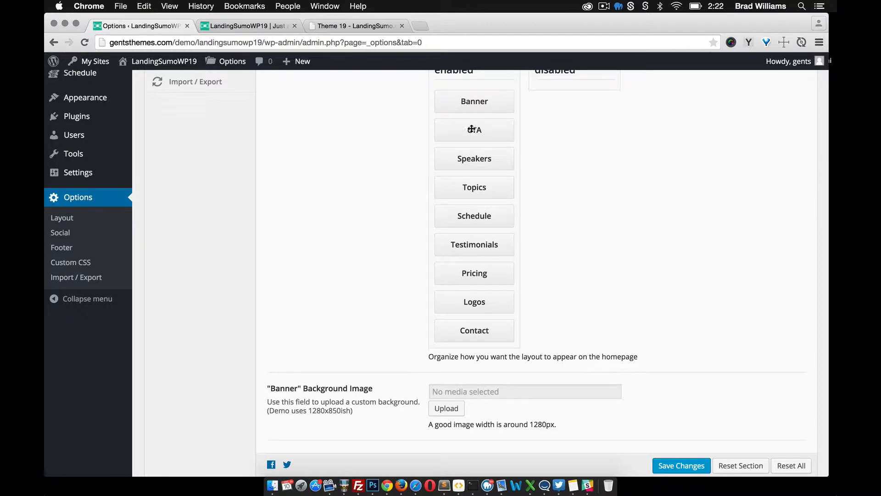
{"action": "scroll", "coordinate": [388, 143], "scroll_direction": "up", "scroll_amount": 2}
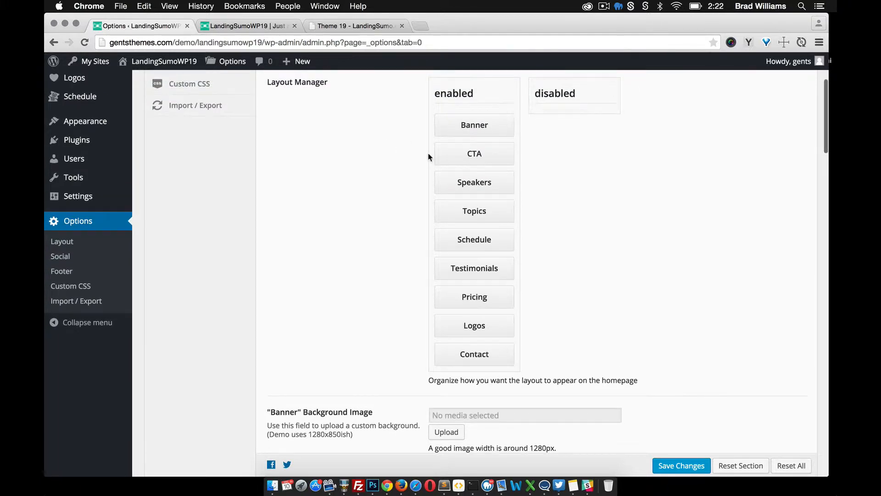
{"action": "scroll", "coordinate": [323, 220], "scroll_direction": "down", "scroll_amount": 7}
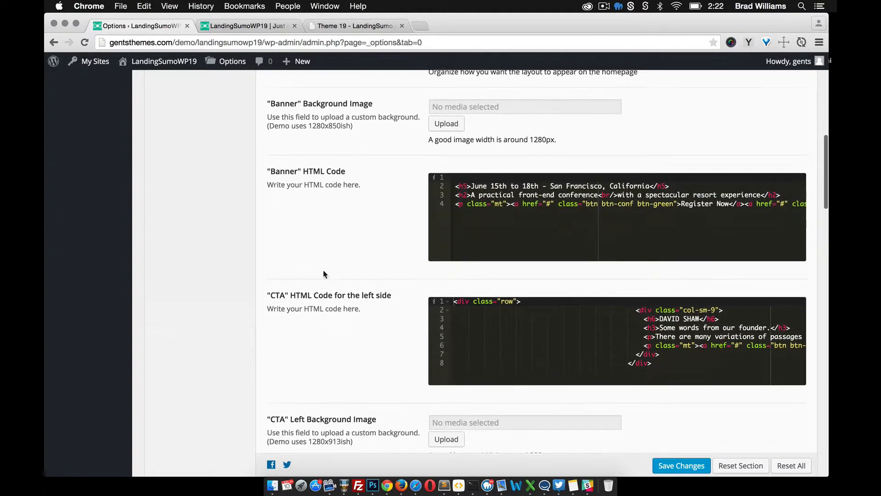
{"action": "left_click", "coordinate": [246, 26]}
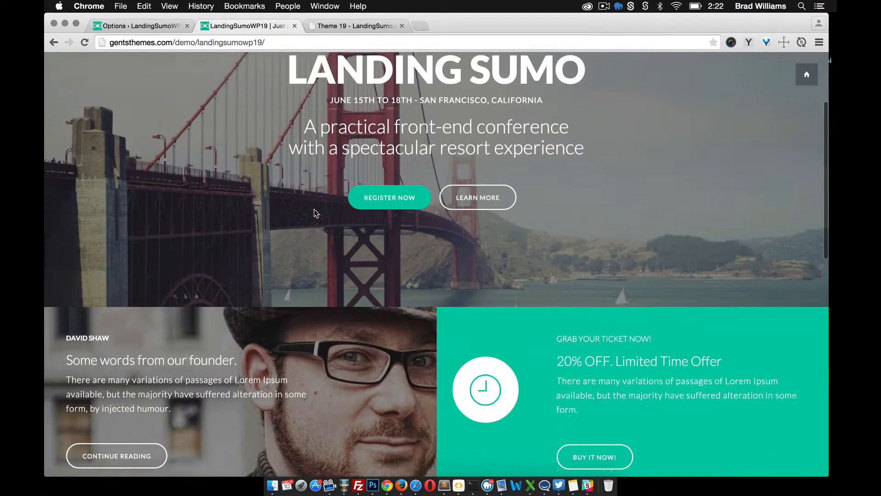
{"action": "scroll", "coordinate": [314, 210], "scroll_direction": "down", "scroll_amount": 5}
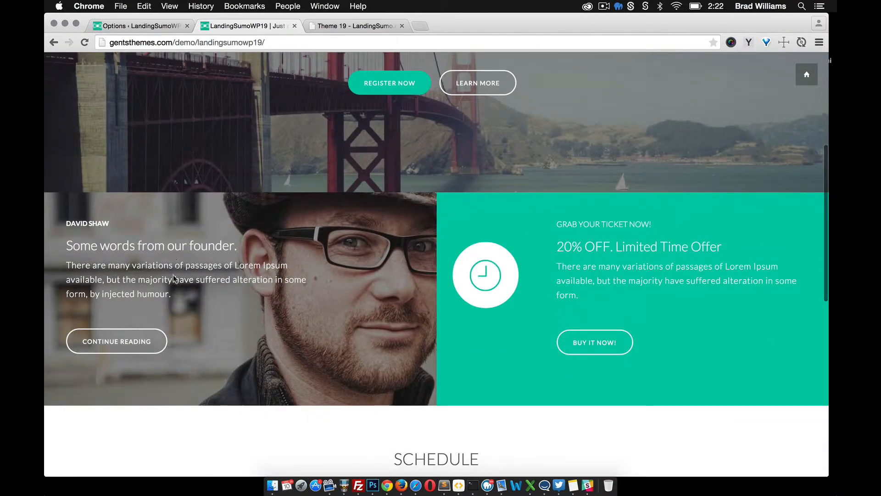
{"action": "left_click", "coordinate": [138, 26]}
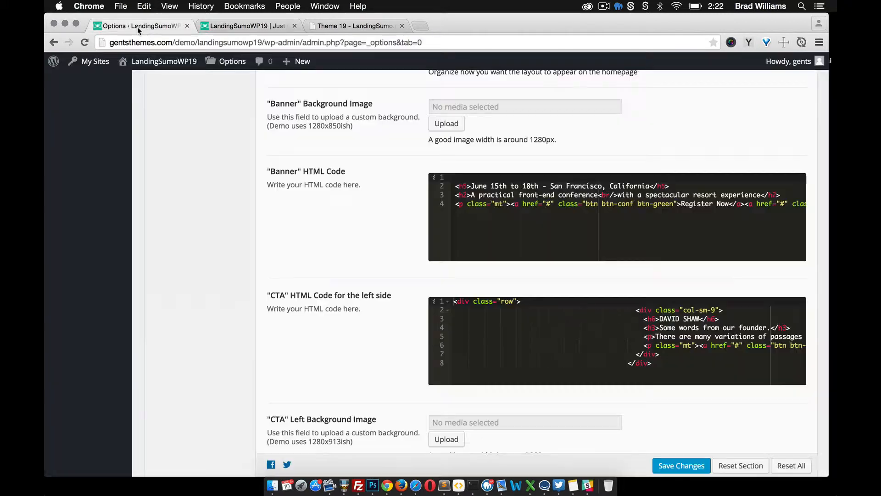
{"action": "scroll", "coordinate": [363, 251], "scroll_direction": "down", "scroll_amount": 5}
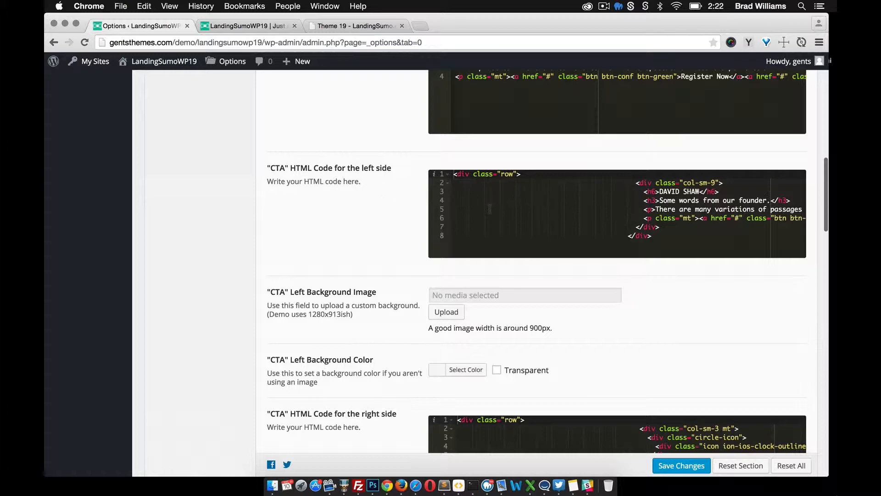
{"action": "scroll", "coordinate": [490, 209], "scroll_direction": "right", "scroll_amount": 3}
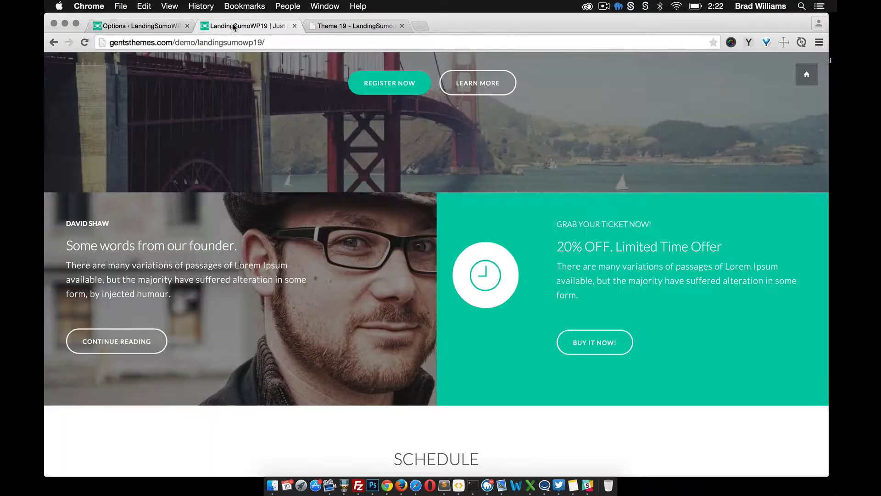
{"action": "left_click", "coordinate": [250, 26]}
{"action": "left_click", "coordinate": [142, 26]}
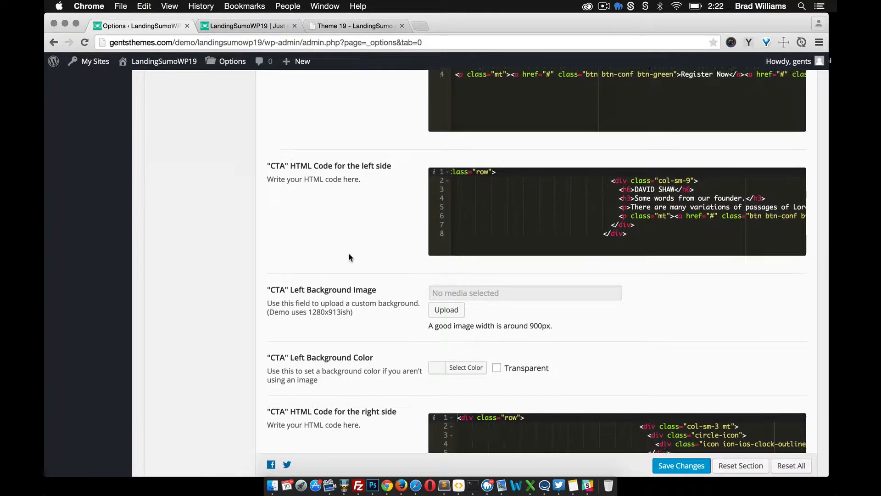
Set the "CTA" Left Background Color to the red preset #dd3333
{"action": "scroll", "coordinate": [349, 255], "scroll_direction": "down", "scroll_amount": 2}
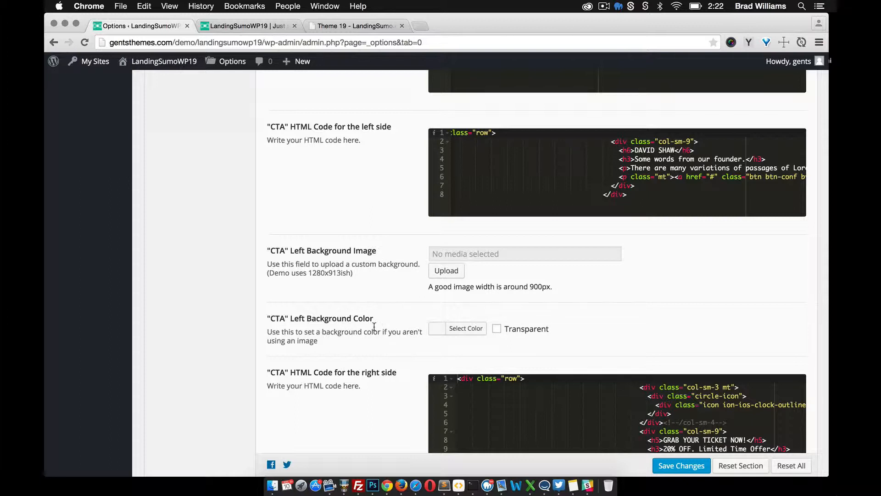
{"action": "scroll", "coordinate": [395, 324], "scroll_direction": "down", "scroll_amount": 2}
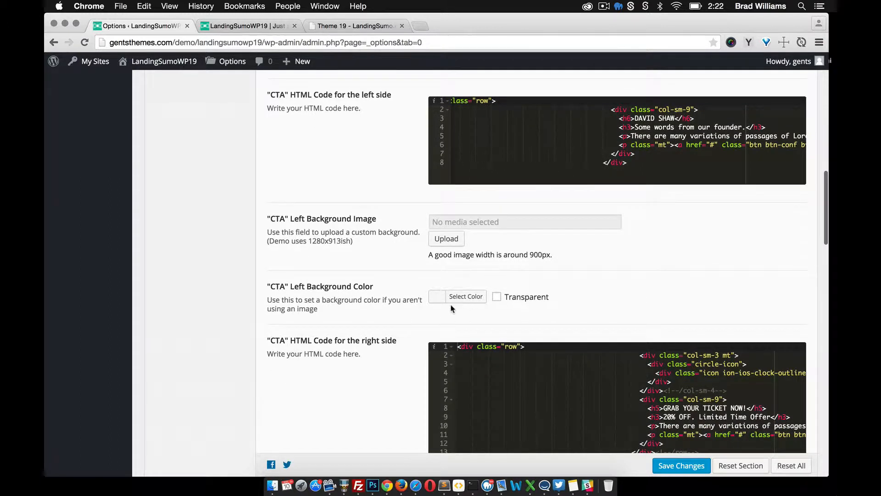
{"action": "scroll", "coordinate": [374, 297], "scroll_direction": "down", "scroll_amount": 2}
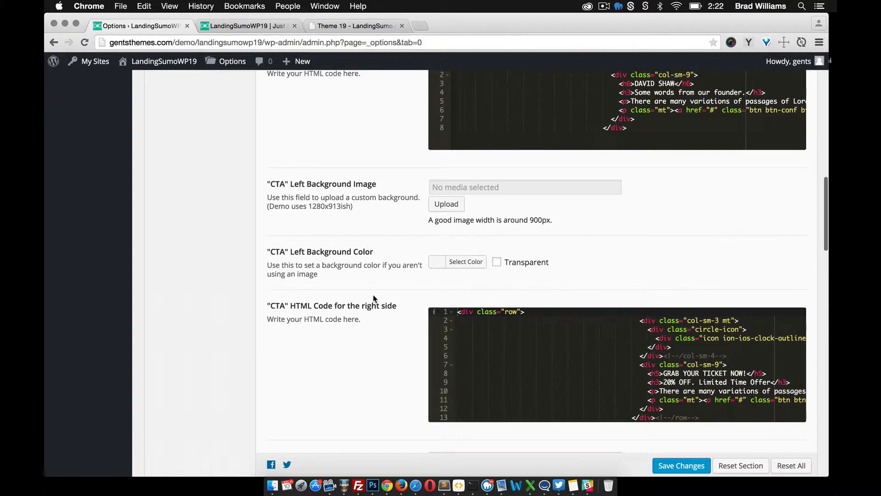
{"action": "scroll", "coordinate": [374, 298], "scroll_direction": "up", "scroll_amount": 1}
{"action": "left_click", "coordinate": [461, 272]}
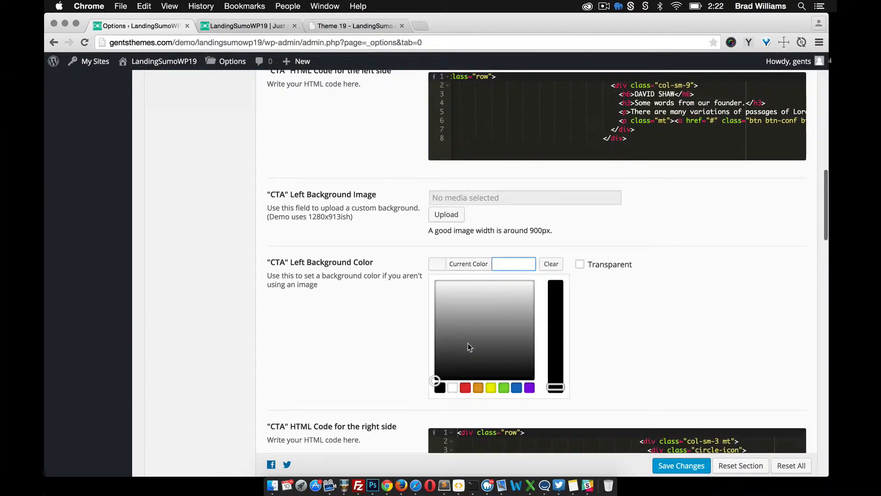
{"action": "left_click", "coordinate": [467, 380]}
{"action": "left_click", "coordinate": [465, 386]}
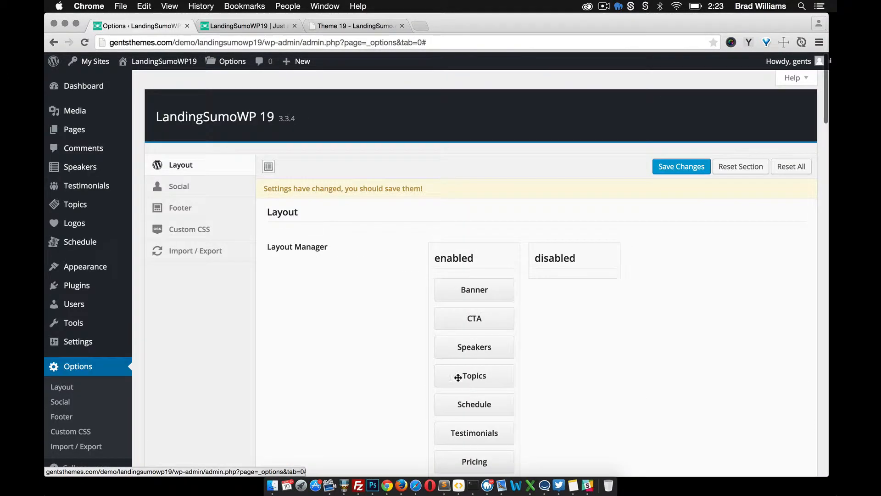
{"action": "scroll", "coordinate": [387, 244], "scroll_direction": "down", "scroll_amount": 20}
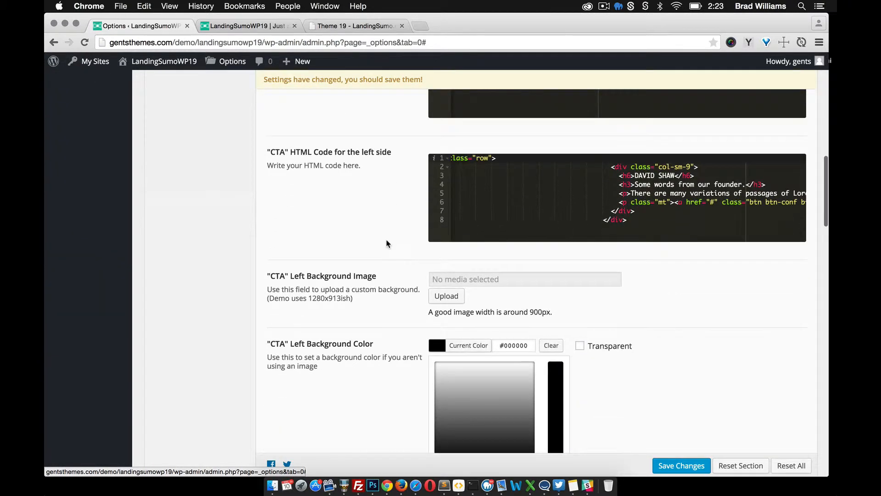
{"action": "scroll", "coordinate": [387, 244], "scroll_direction": "down", "scroll_amount": 3}
{"action": "left_click", "coordinate": [465, 388]}
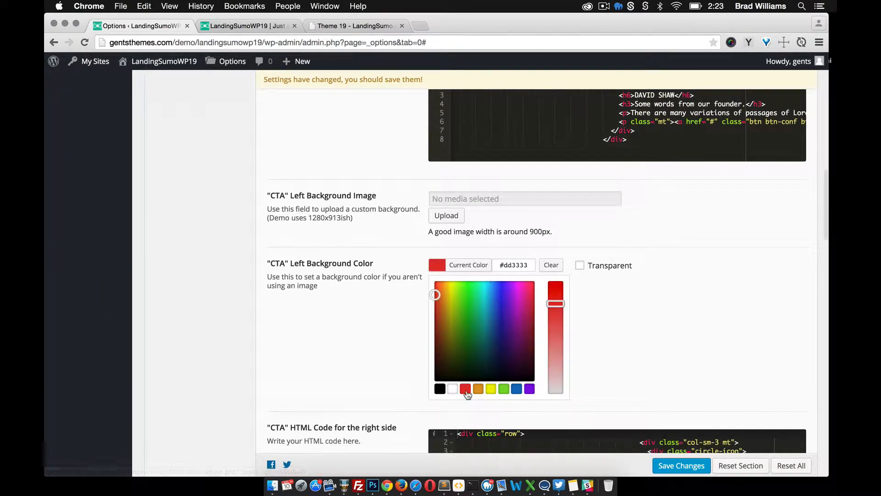
Save the theme options and reload the live home page to check the CTA's left background
{"action": "left_click", "coordinate": [682, 466]}
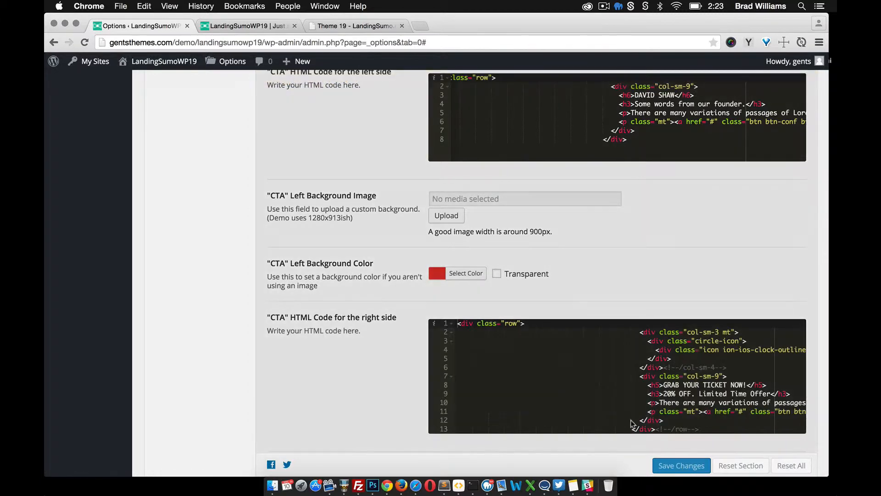
{"action": "left_click", "coordinate": [234, 26]}
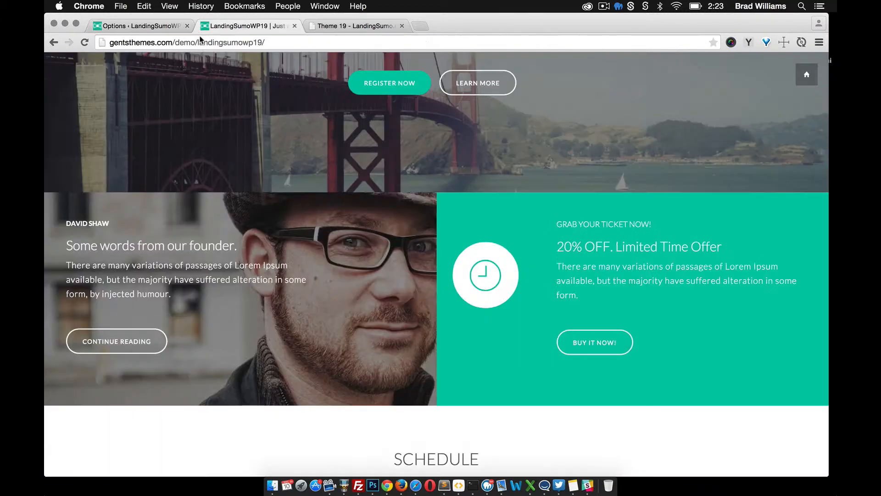
{"action": "left_click", "coordinate": [83, 43]}
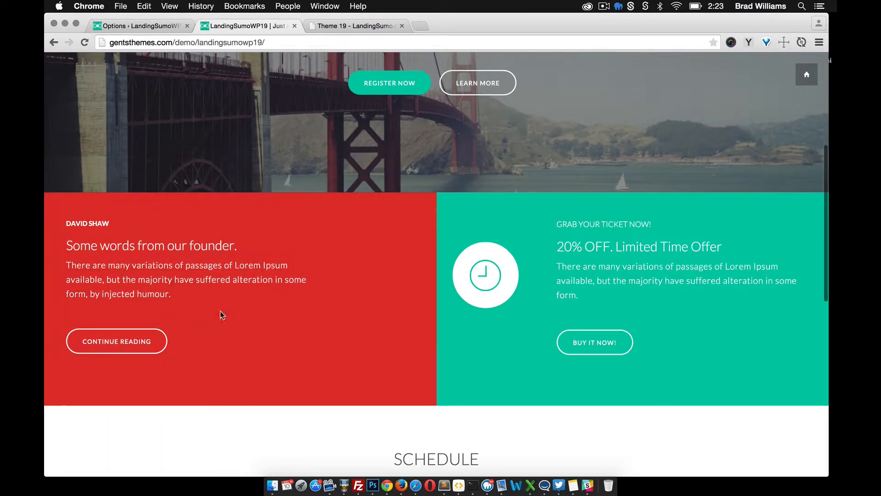
Clear the "CTA" Left Background Color and save the options, checking the result on the reloaded live home page
{"action": "left_click", "coordinate": [156, 28]}
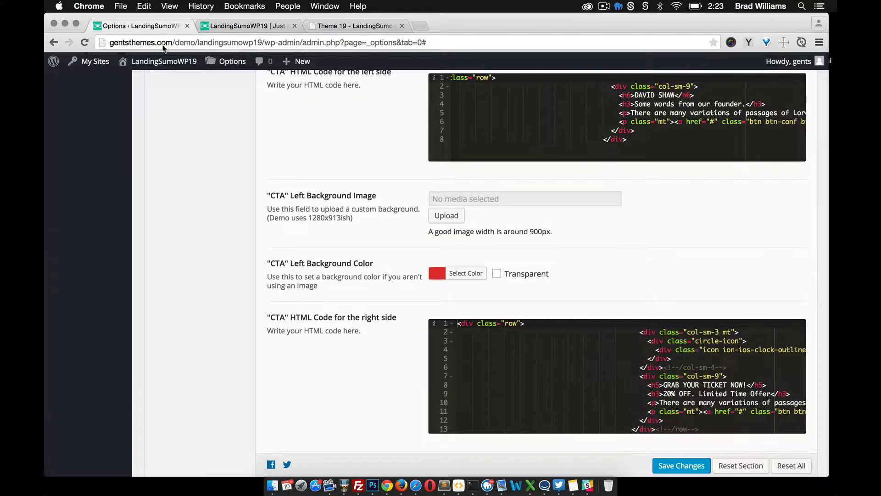
{"action": "left_click", "coordinate": [466, 273]}
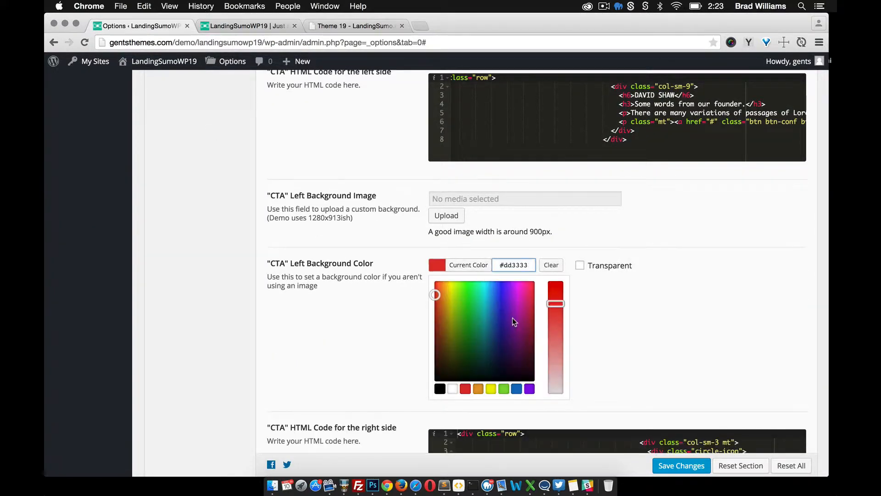
{"action": "left_click", "coordinate": [551, 265]}
{"action": "left_click", "coordinate": [679, 465]}
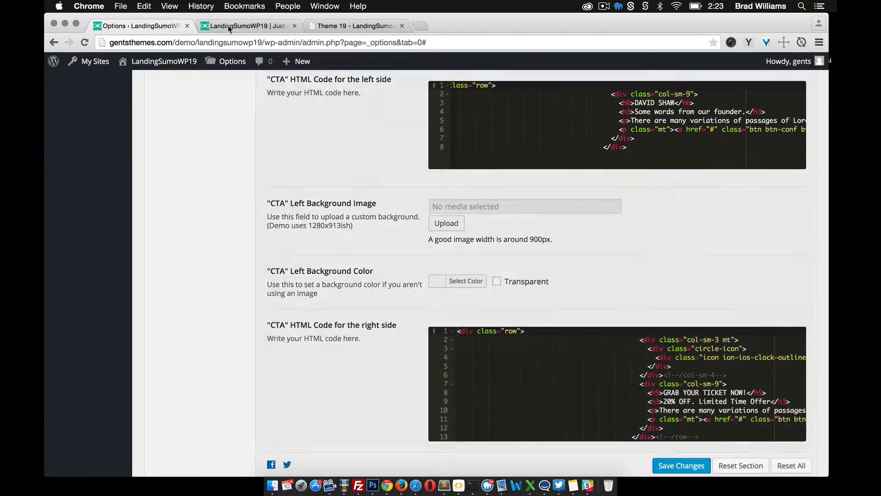
{"action": "left_click", "coordinate": [248, 26]}
{"action": "key", "text": "super+r"}
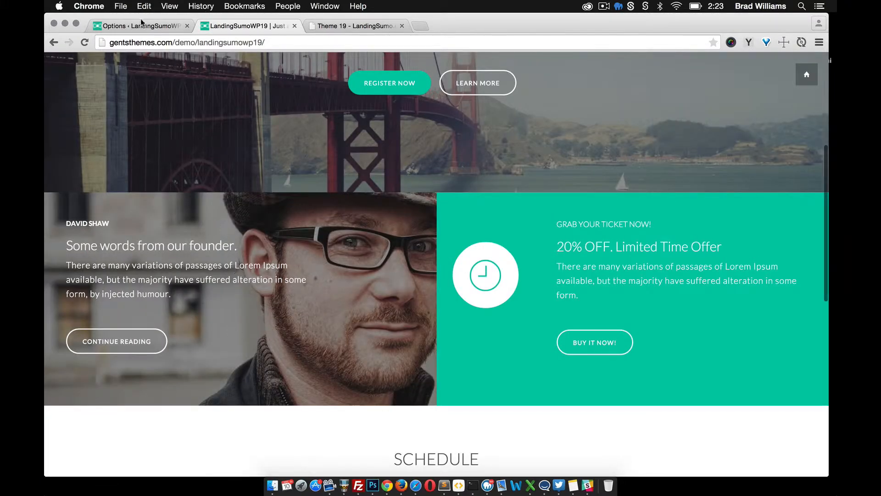
Review the theme options for the CTA's right side: its HTML code, background image and background color, down to the Schedule header
{"action": "left_click", "coordinate": [142, 25]}
{"action": "scroll", "coordinate": [387, 302], "scroll_direction": "down", "scroll_amount": 3}
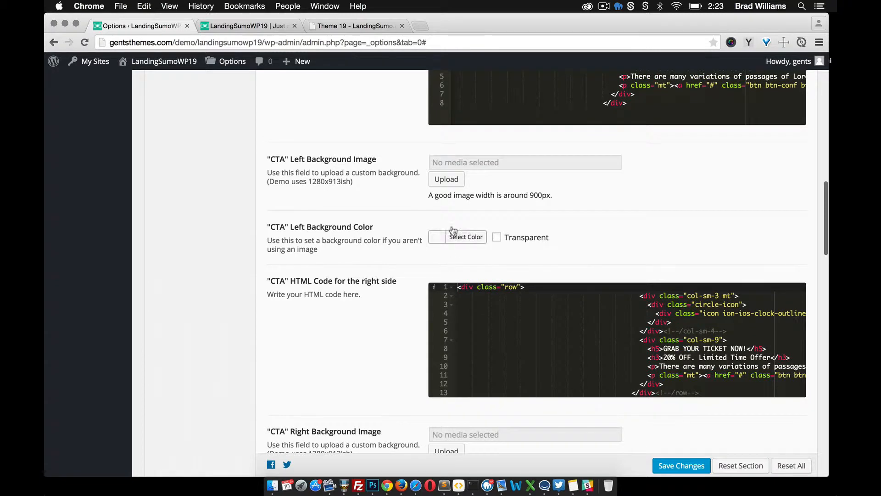
{"action": "scroll", "coordinate": [368, 271], "scroll_direction": "down", "scroll_amount": 4}
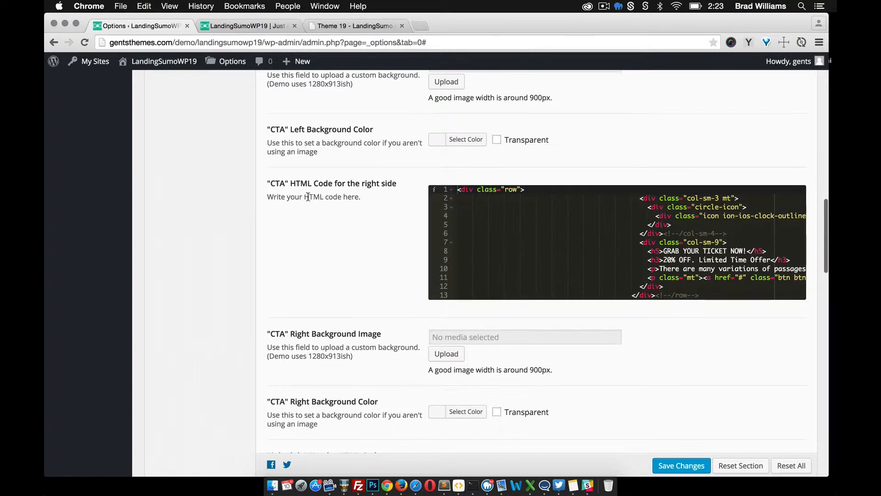
{"action": "scroll", "coordinate": [370, 268], "scroll_direction": "down", "scroll_amount": 3}
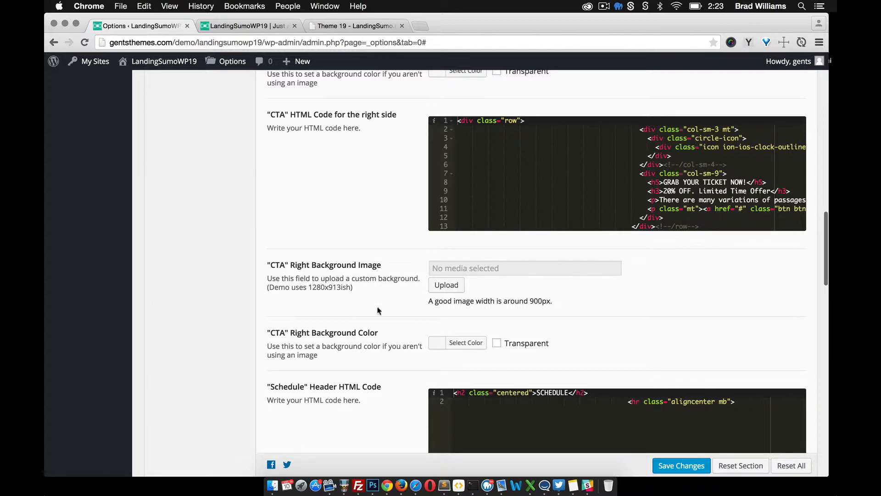
{"action": "scroll", "coordinate": [392, 336], "scroll_direction": "down", "scroll_amount": 5}
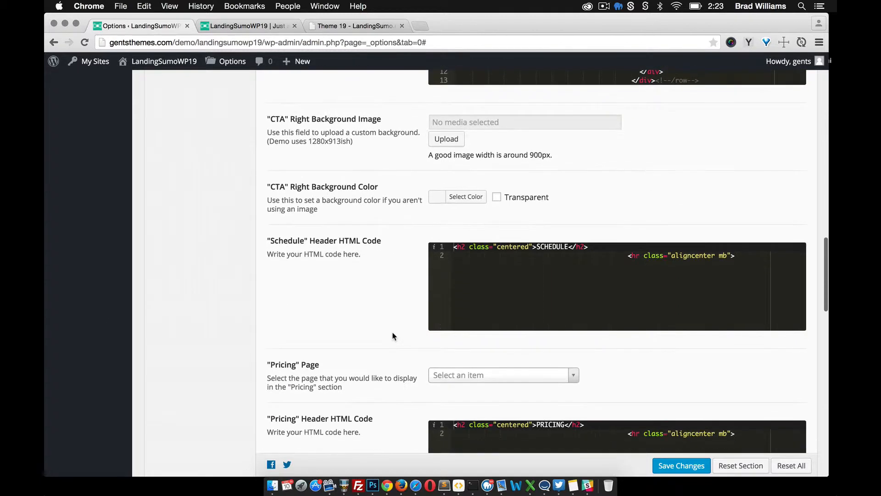
Compare the live home page's Schedule section with the "Schedule" Header HTML Code and its place in the layout order
{"action": "left_click", "coordinate": [248, 26]}
{"action": "scroll", "coordinate": [319, 158], "scroll_direction": "down", "scroll_amount": 6}
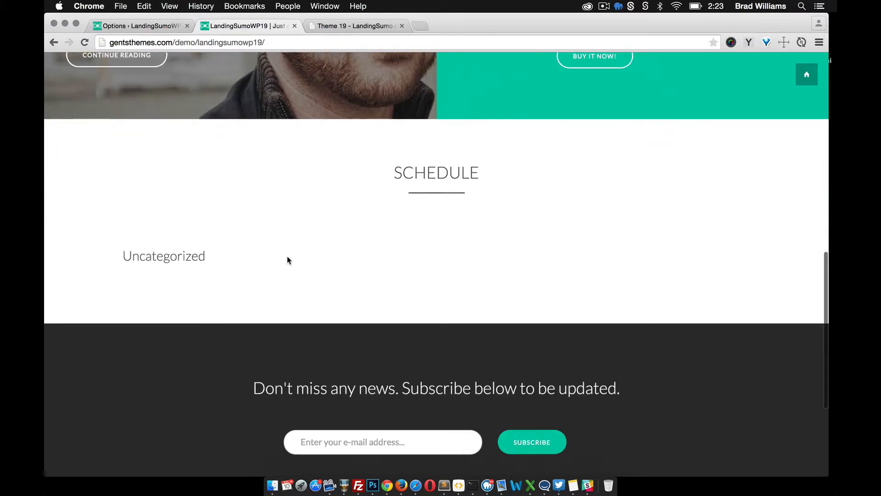
{"action": "left_click", "coordinate": [154, 28]}
{"action": "scroll", "coordinate": [374, 257], "scroll_direction": "down", "scroll_amount": 1}
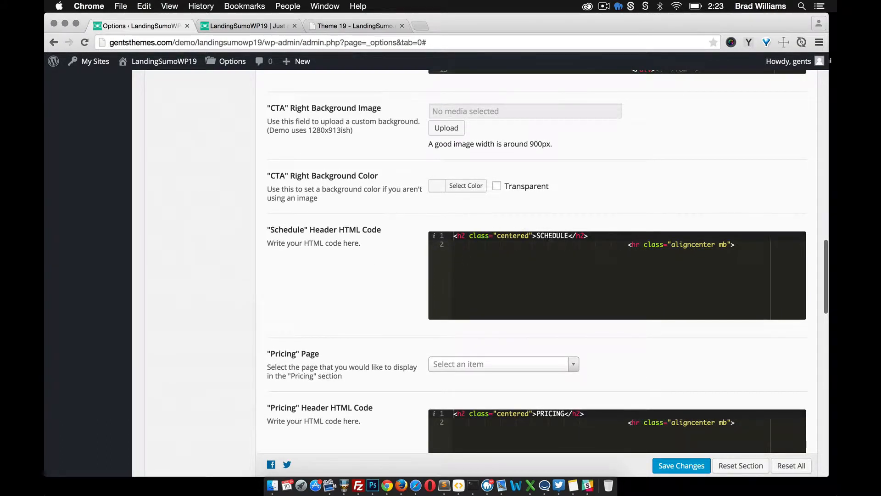
{"action": "left_click", "coordinate": [248, 26]}
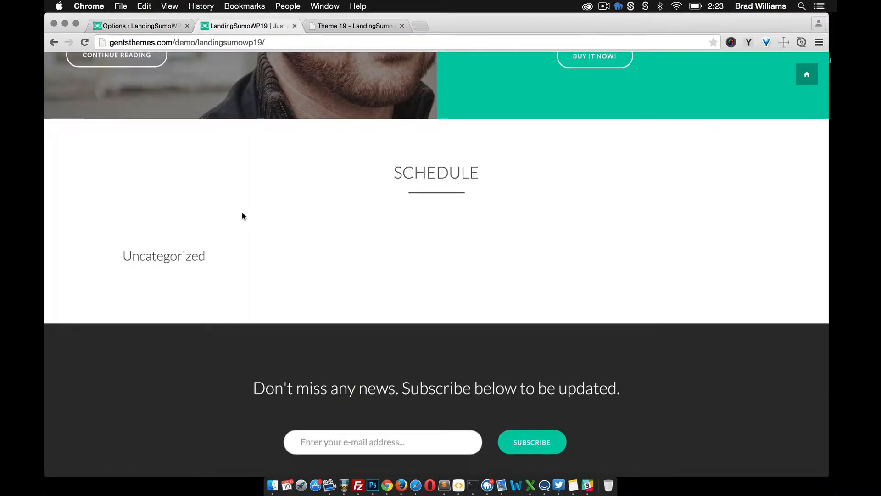
{"action": "left_click", "coordinate": [146, 26]}
{"action": "scroll", "coordinate": [338, 222], "scroll_direction": "up", "scroll_amount": 20}
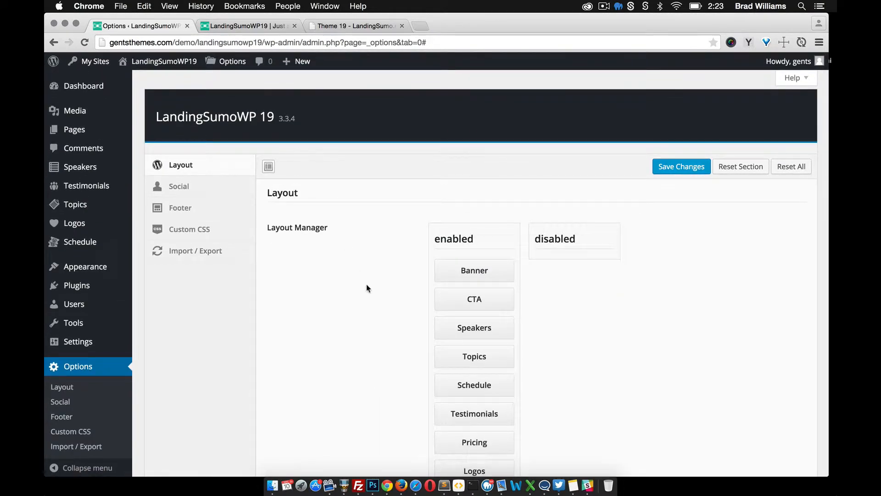
{"action": "scroll", "coordinate": [367, 287], "scroll_direction": "down", "scroll_amount": 20}
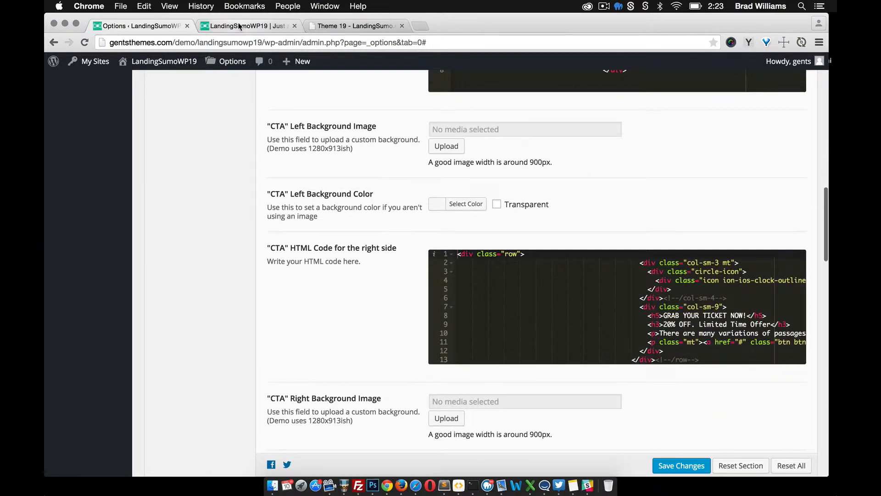
Examine the Schedule section in the Theme 19 demo and compare it with the one on the live home page
{"action": "left_click", "coordinate": [239, 26]}
{"action": "left_click", "coordinate": [361, 25]}
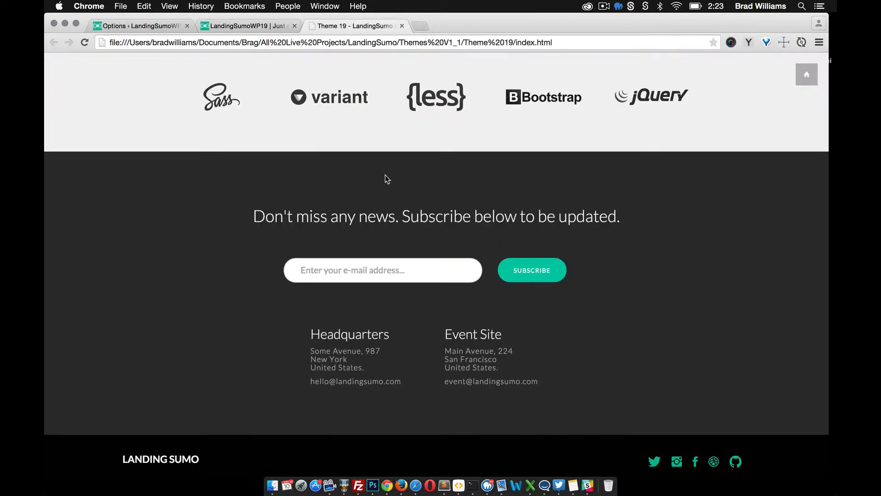
{"action": "scroll", "coordinate": [384, 177], "scroll_direction": "up", "scroll_amount": 10}
{"action": "scroll", "coordinate": [385, 176], "scroll_direction": "up", "scroll_amount": 10}
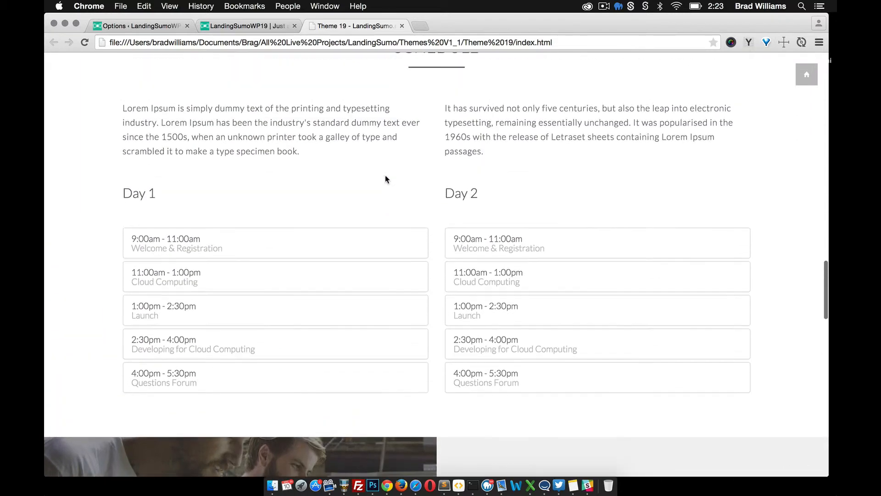
{"action": "scroll", "coordinate": [462, 268], "scroll_direction": "down", "scroll_amount": 3}
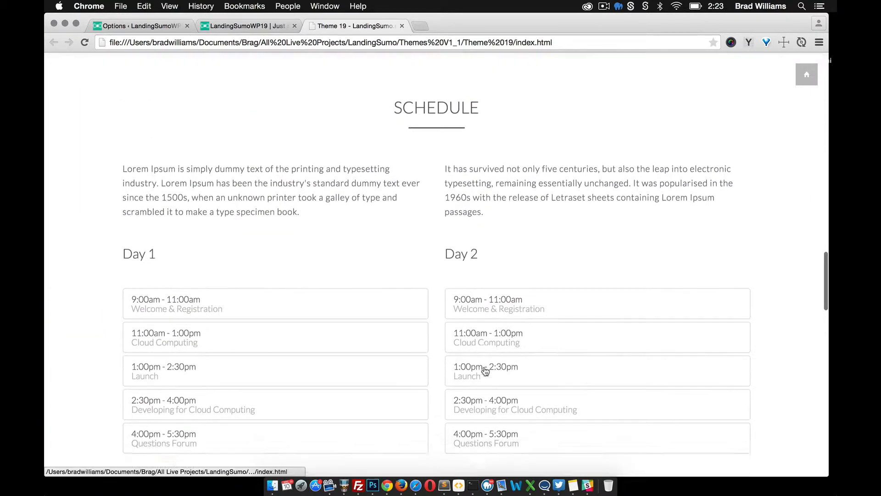
{"action": "left_click", "coordinate": [242, 30]}
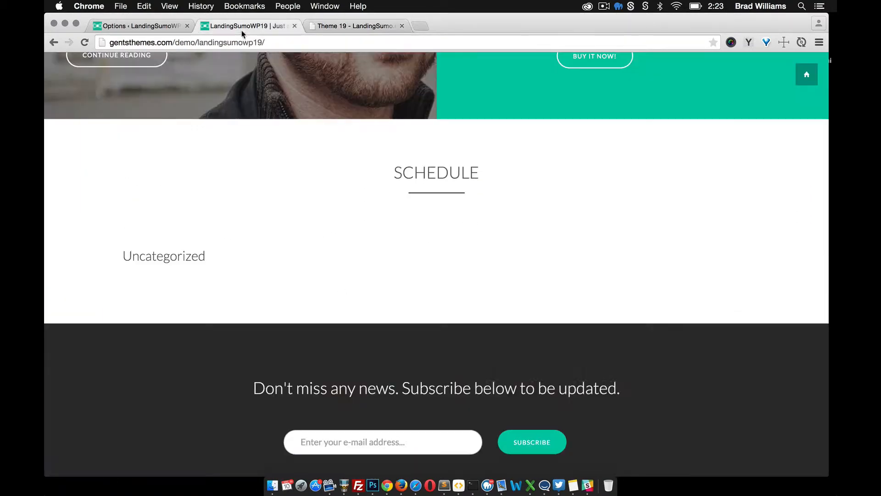
Go to the site's Schedule entries in the WordPress admin and start a new Schedule entry
{"action": "left_click", "coordinate": [158, 25]}
{"action": "scroll", "coordinate": [173, 225], "scroll_direction": "up", "scroll_amount": 15}
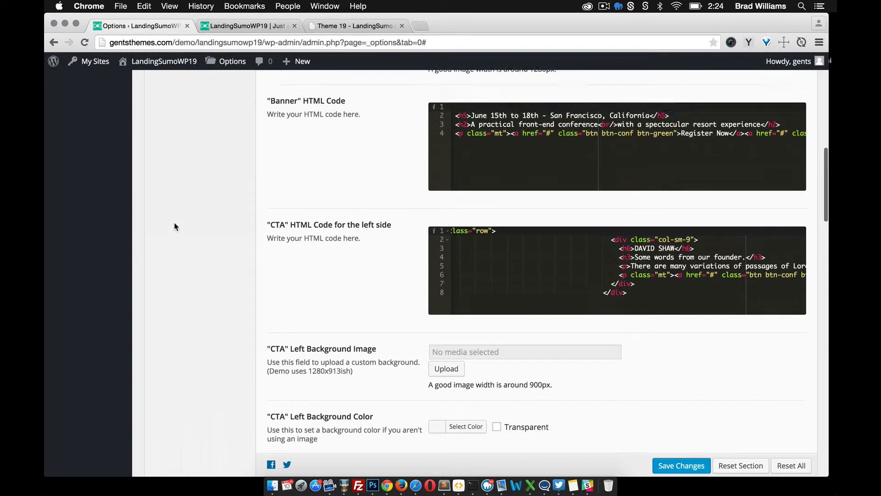
{"action": "mouse_move", "coordinate": [89, 198]}
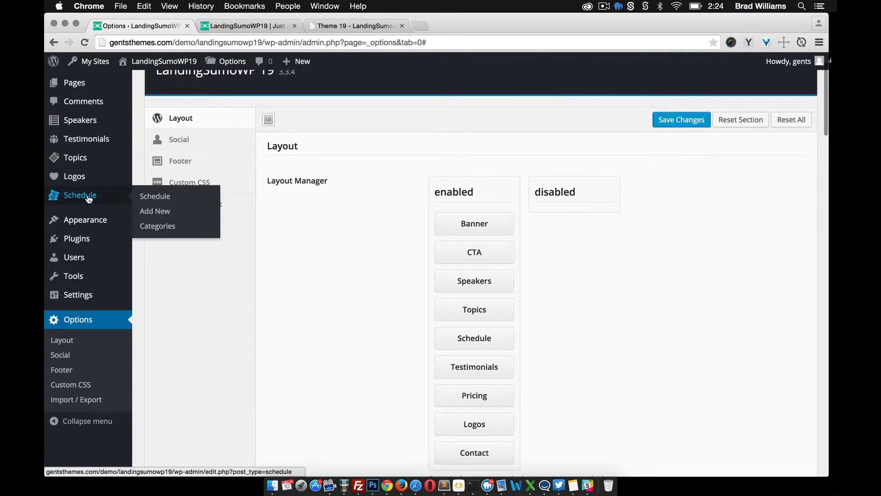
{"action": "left_click", "coordinate": [89, 198]}
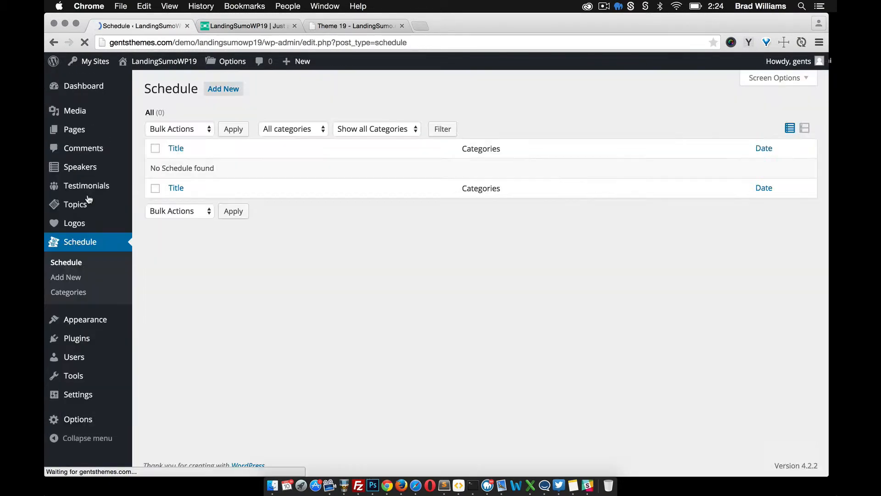
{"action": "left_click", "coordinate": [71, 281]}
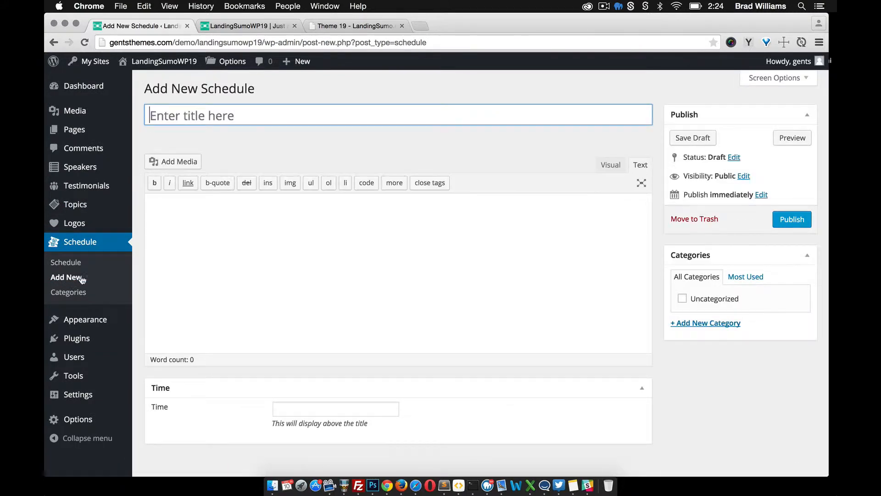
Expand and collapse the demo's Day 1 "Welcome & Registration" entry to see how its details display, and compare with the live Schedule section
{"action": "left_click", "coordinate": [362, 26]}
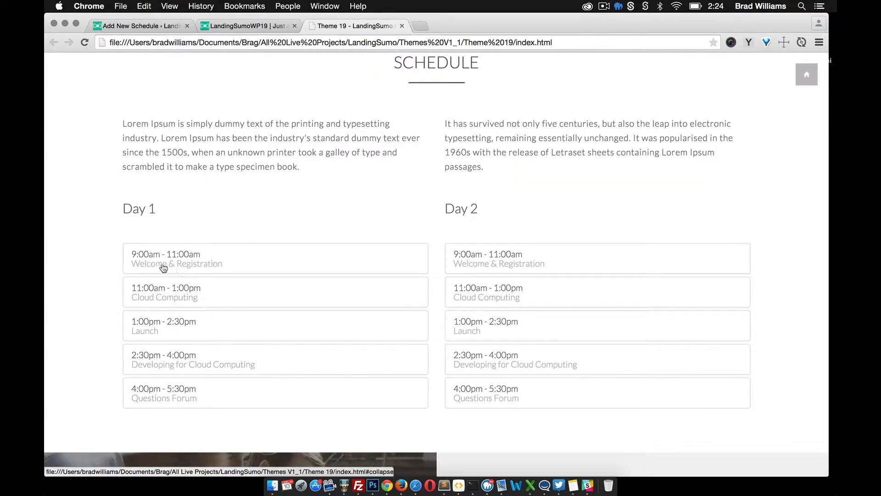
{"action": "left_click", "coordinate": [183, 256]}
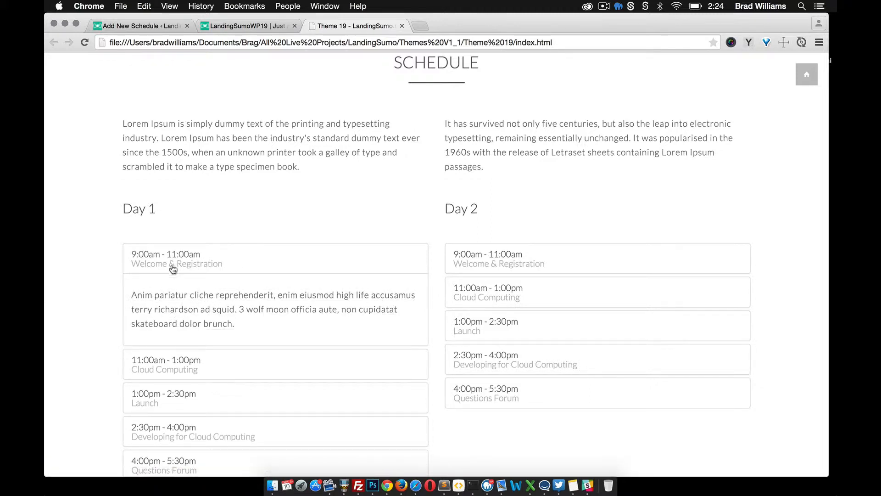
{"action": "left_click", "coordinate": [182, 260]}
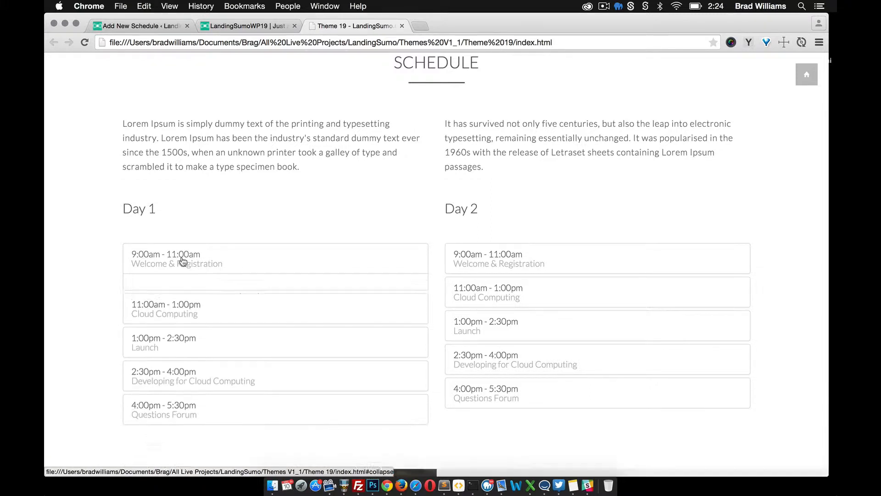
{"action": "left_click", "coordinate": [232, 27]}
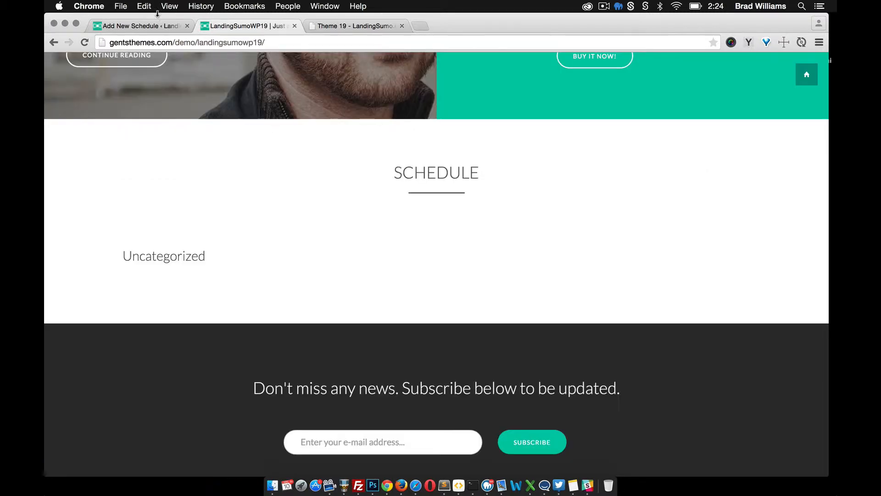
Title the new schedule entry "Welcome & Register" and fill its content with one five-sentence lorem ipsum paragraph from the filler-text extension
{"action": "left_click", "coordinate": [150, 26]}
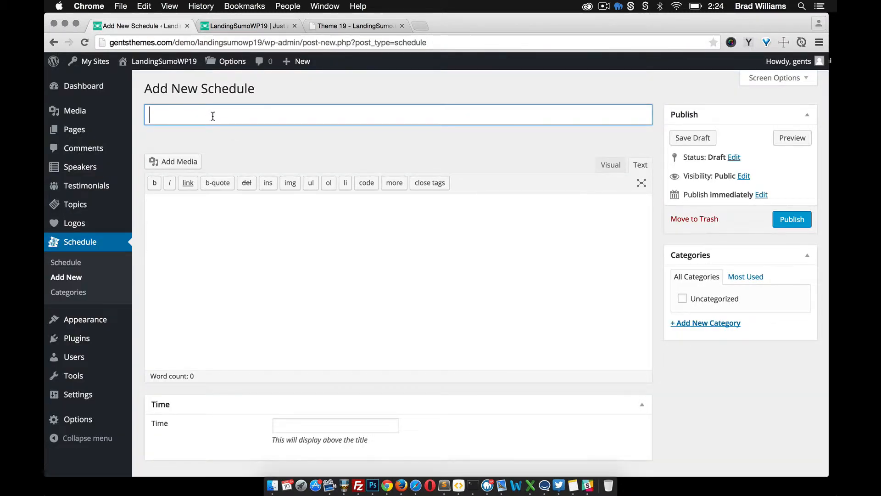
{"action": "type", "text": "Welcome & Register"}
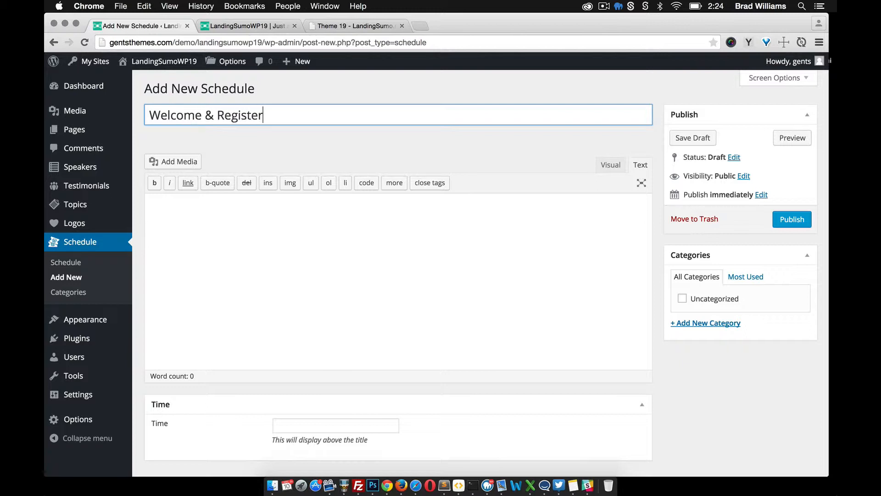
{"action": "left_click", "coordinate": [216, 212]}
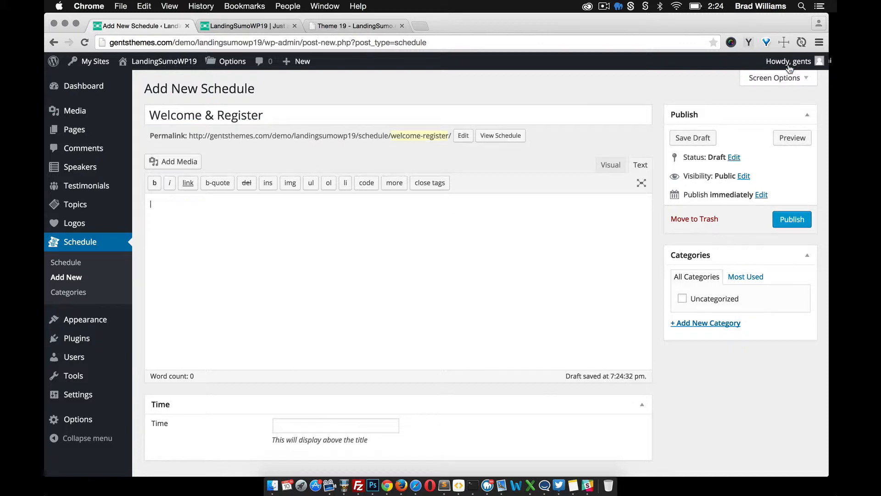
{"action": "left_click", "coordinate": [749, 42]}
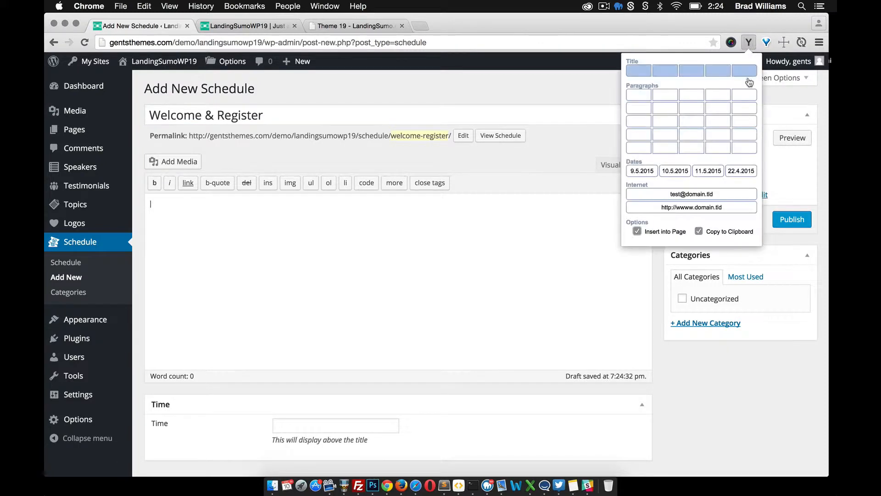
{"action": "left_click", "coordinate": [746, 99]}
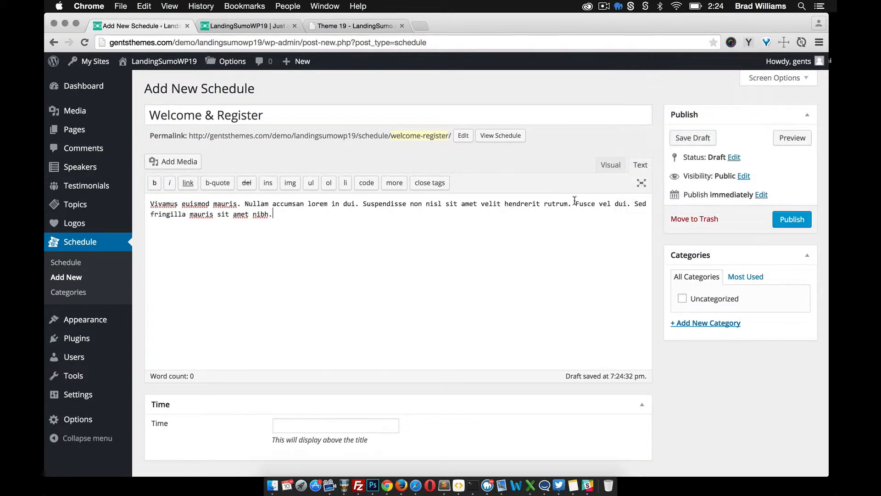
Copy the time "9:00am - 11:00am" from the demo's first Day 1 entry into the schedule entry's Time field
{"action": "scroll", "coordinate": [542, 272], "scroll_direction": "down", "scroll_amount": 2}
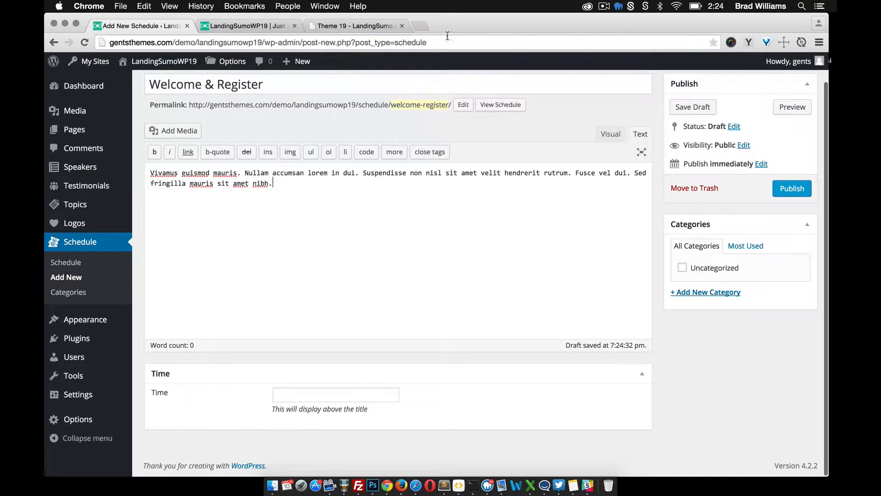
{"action": "left_click", "coordinate": [374, 27]}
{"action": "left_click_drag", "start_coordinate": [201, 254], "coordinate": [129, 254]}
{"action": "key", "text": "super+c"}
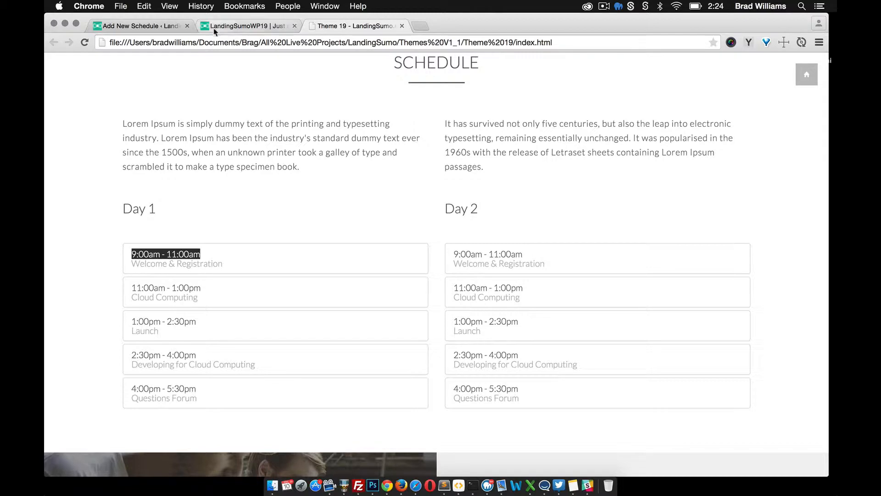
{"action": "left_click", "coordinate": [163, 28]}
{"action": "left_click", "coordinate": [312, 395]}
{"action": "key", "text": "super+v"}
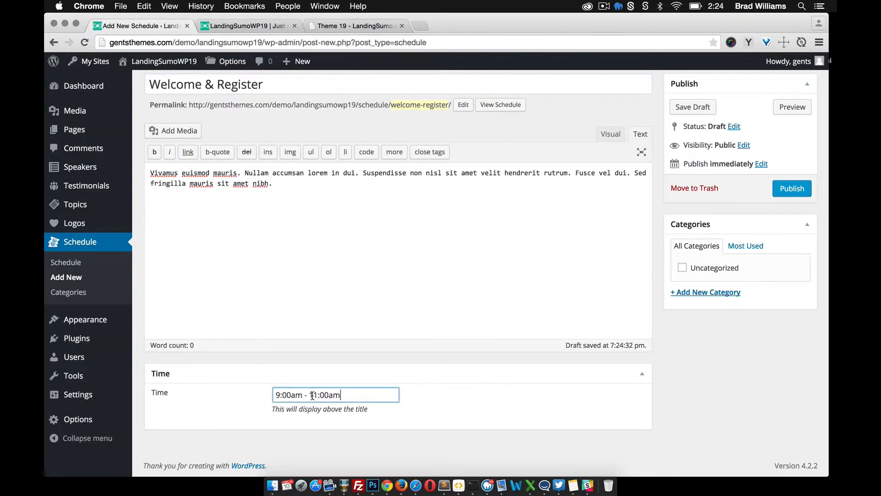
Add a new category named "Day 1" with no parent and assign it to the schedule entry
{"action": "left_click", "coordinate": [696, 294]}
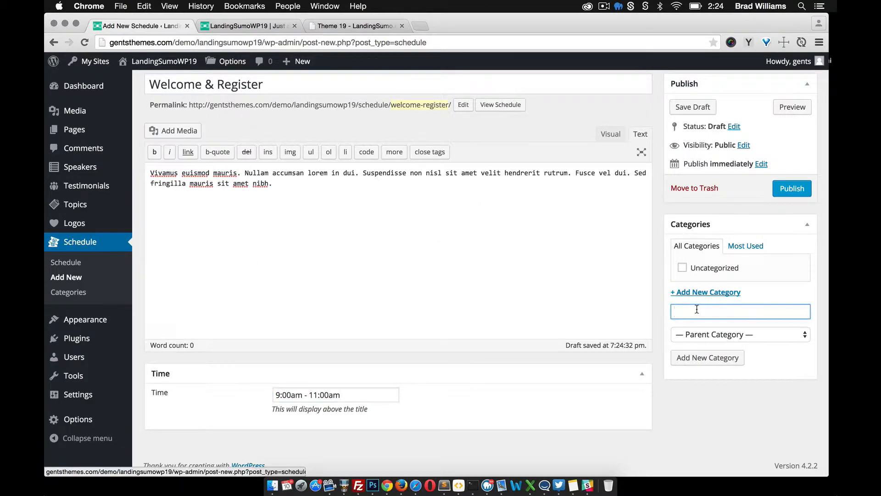
{"action": "type", "text": "Day 1"}
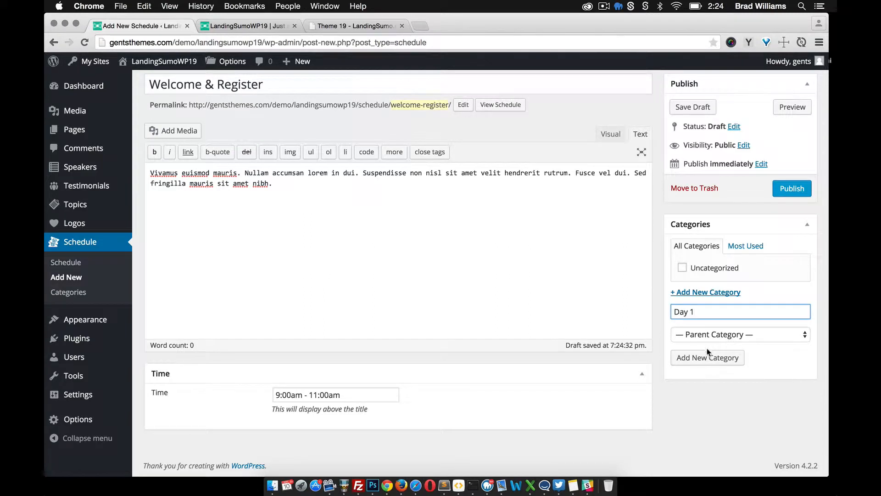
{"action": "left_click", "coordinate": [707, 354]}
{"action": "scroll", "coordinate": [549, 358], "scroll_direction": "down", "scroll_amount": 1}
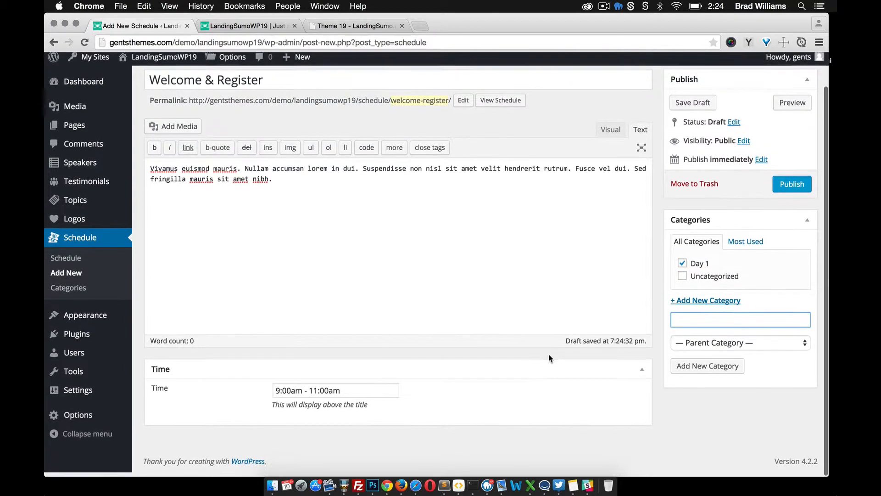
{"action": "scroll", "coordinate": [549, 354], "scroll_direction": "up", "scroll_amount": 2}
Publish the schedule entry, reload the live home page and expand the entry under Day 1 to check its content
{"action": "left_click", "coordinate": [792, 219]}
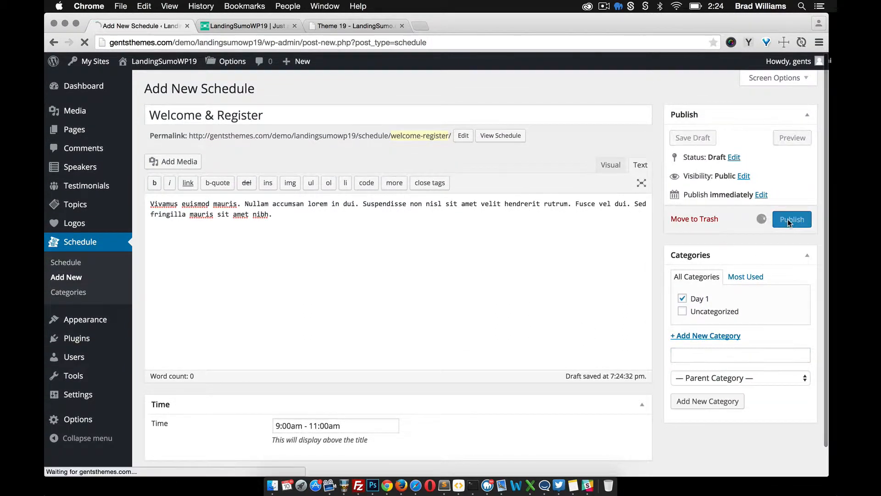
{"action": "left_click", "coordinate": [245, 28]}
{"action": "left_click", "coordinate": [84, 42]}
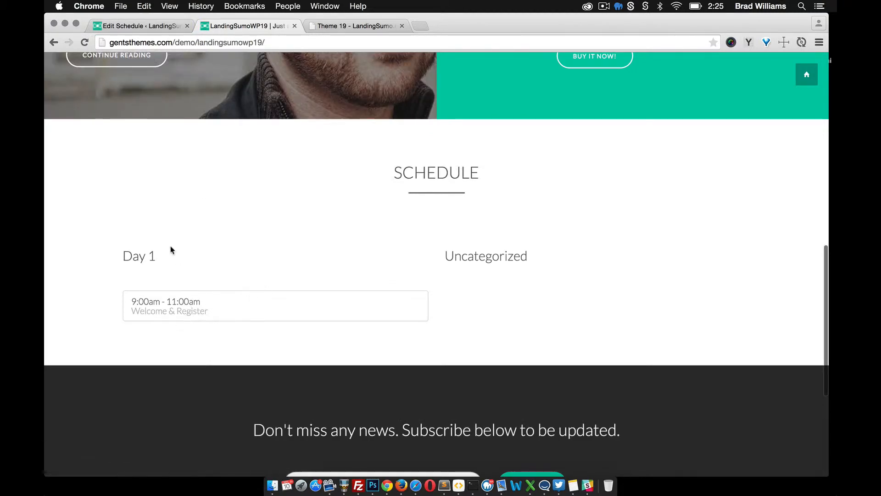
{"action": "left_click", "coordinate": [185, 302]}
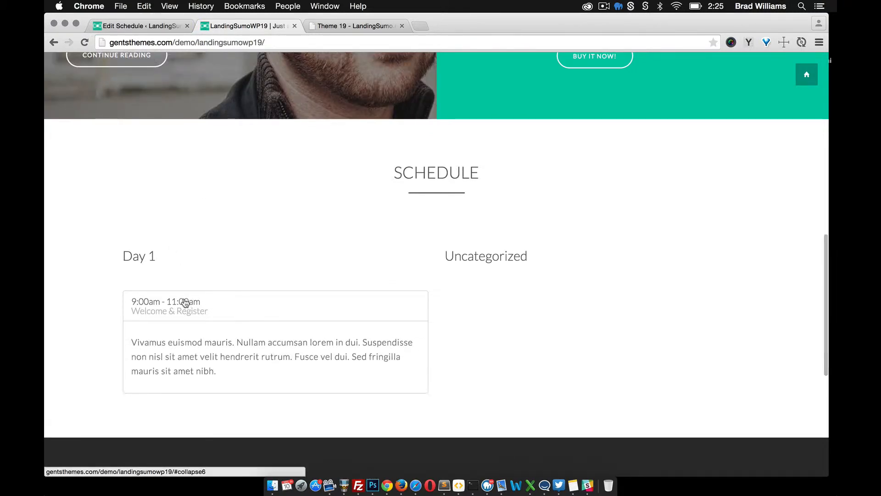
Rename the Uncategorized schedule category to "Day 2" with the slug "day-2" and save the update
{"action": "left_click", "coordinate": [185, 302]}
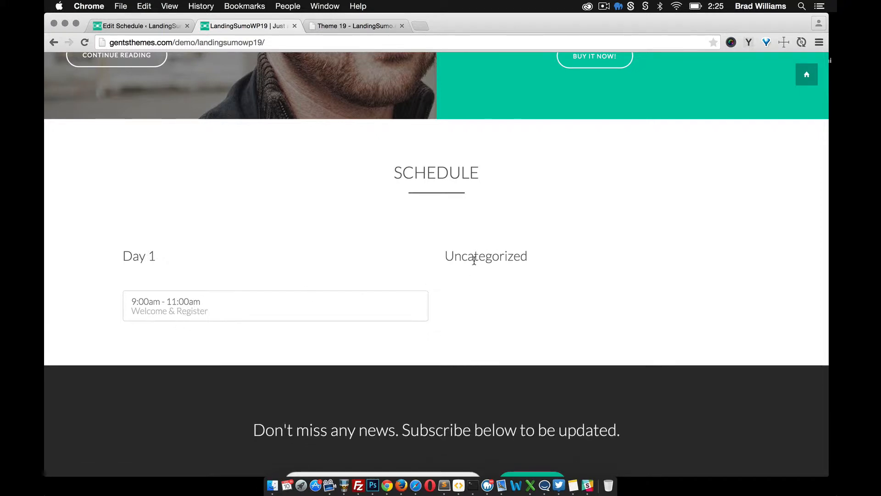
{"action": "left_click", "coordinate": [157, 27]}
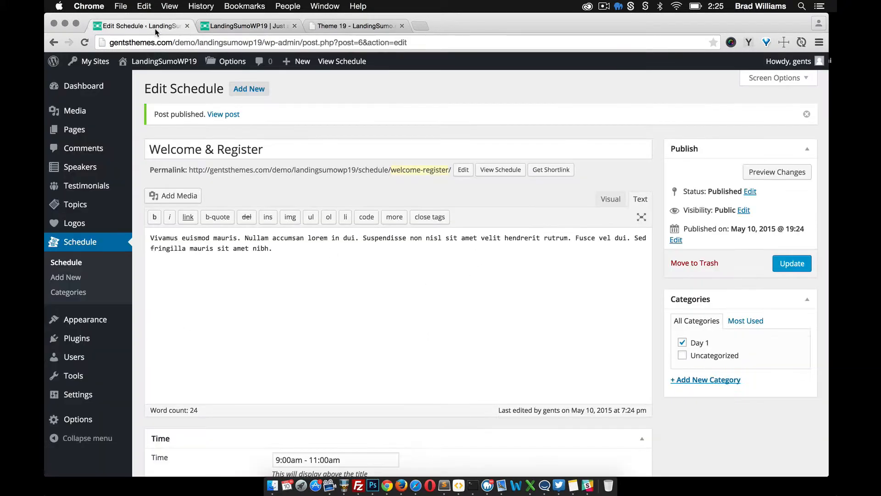
{"action": "left_click", "coordinate": [76, 293]}
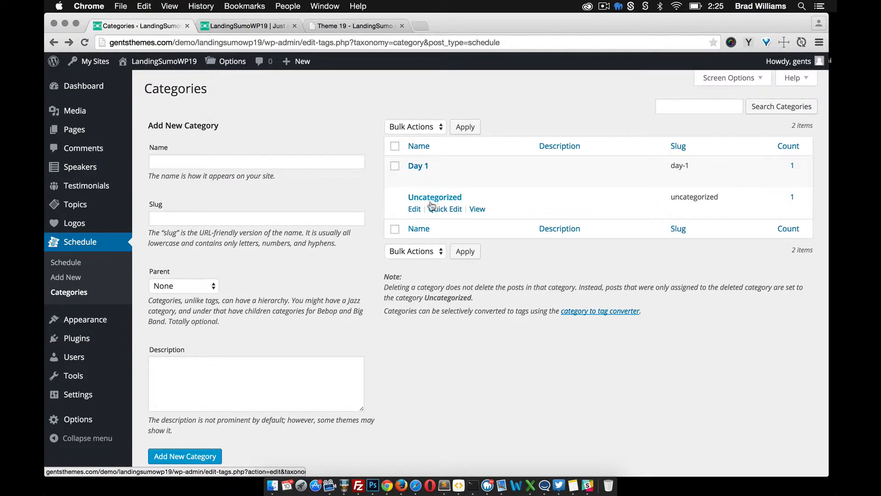
{"action": "left_click", "coordinate": [415, 209]}
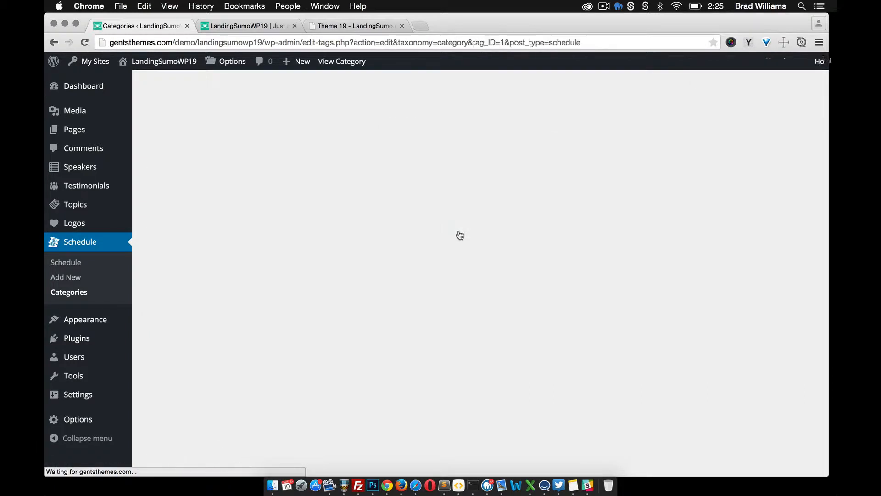
{"action": "left_click_drag", "start_coordinate": [329, 119], "coordinate": [246, 120]}
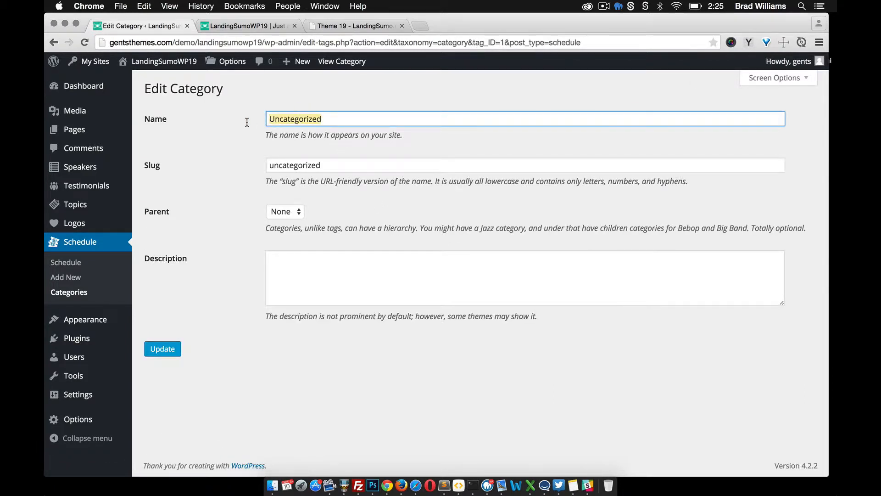
{"action": "type", "text": "Day 2"}
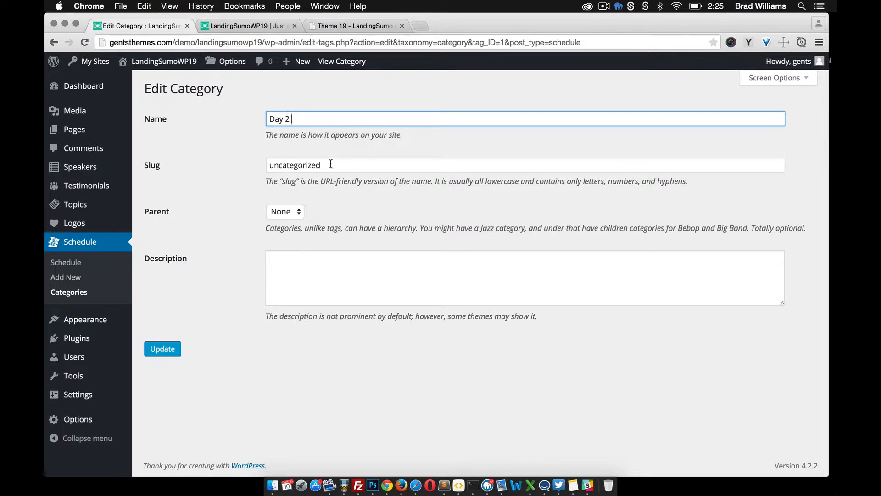
{"action": "left_click_drag", "start_coordinate": [330, 163], "coordinate": [259, 163]}
{"action": "type", "text": "day"}
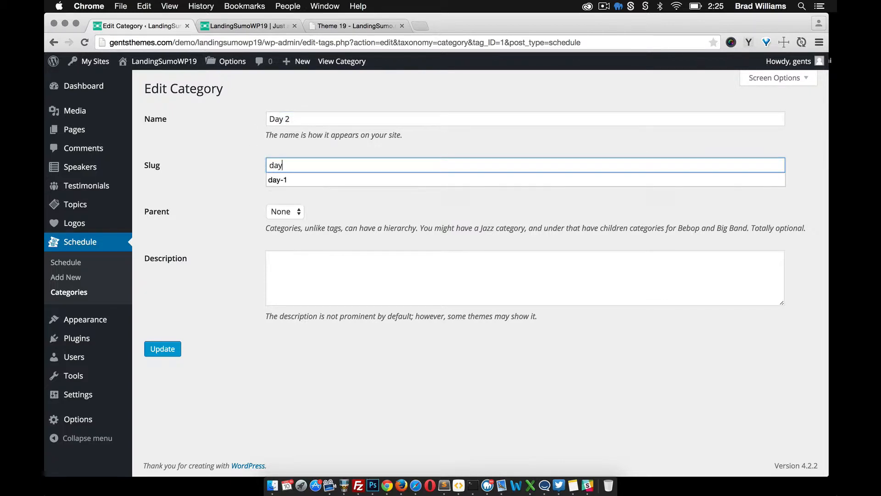
{"action": "type", "text": "-2"}
{"action": "left_click", "coordinate": [223, 214]}
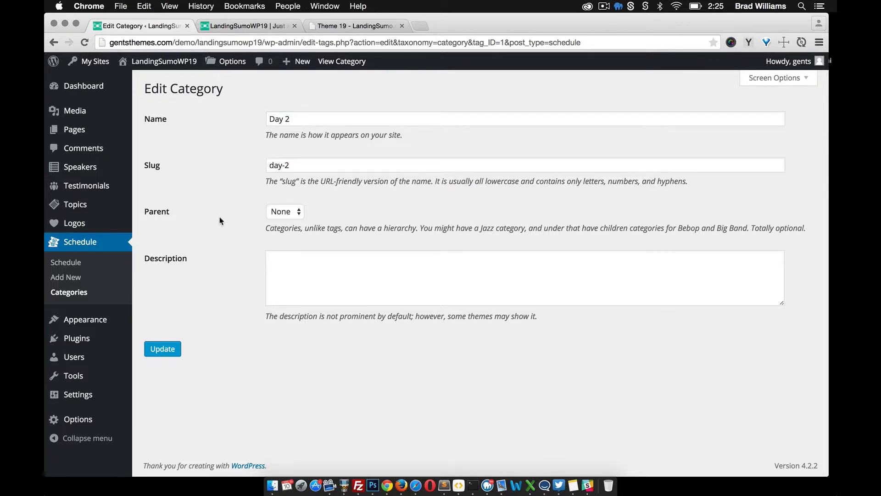
{"action": "left_click", "coordinate": [168, 347]}
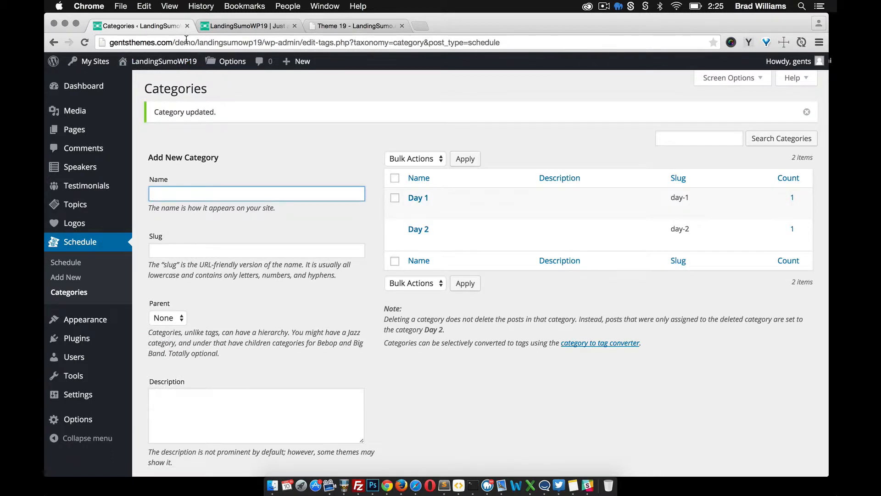
Start a new schedule entry and title it "Welcome & Registration", copied from the demo's first Day 2 entry
{"action": "left_click", "coordinate": [73, 277]}
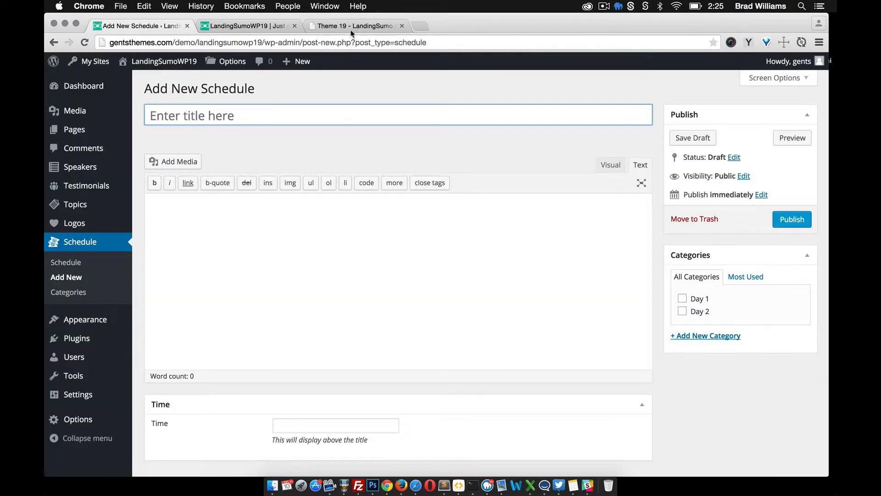
{"action": "left_click", "coordinate": [350, 25]}
{"action": "left_click_drag", "start_coordinate": [547, 266], "coordinate": [452, 267]}
{"action": "key", "text": "super+c"}
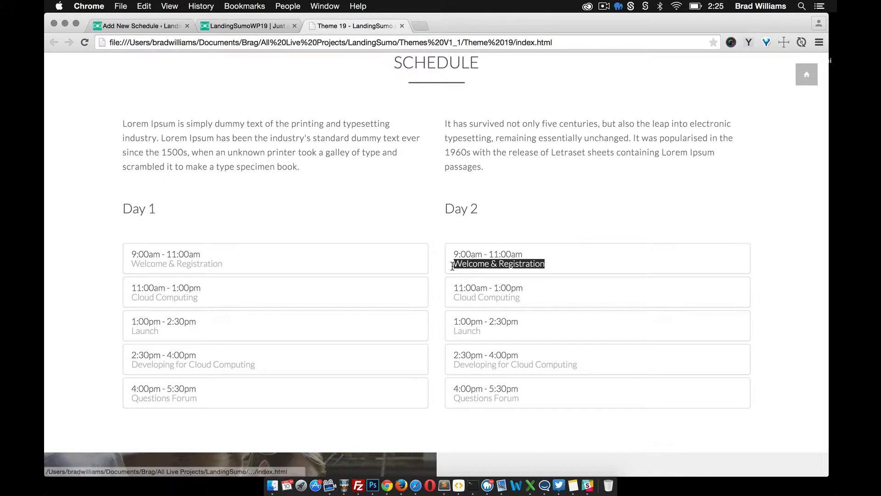
{"action": "left_click", "coordinate": [250, 26]}
{"action": "left_click", "coordinate": [136, 27]}
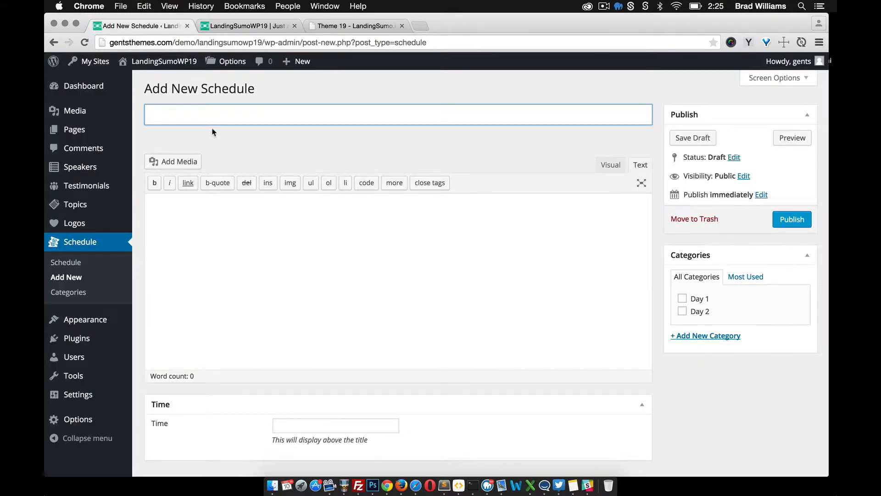
{"action": "key", "text": "super+v"}
Fill the entry's content with a lorem ipsum paragraph from the filler-text extension and assign the entry to the Day 2 category
{"action": "left_click", "coordinate": [252, 232]}
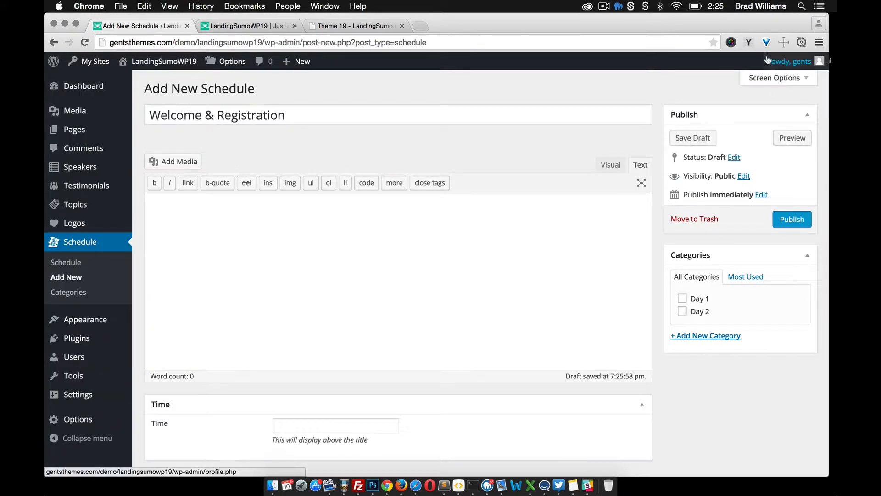
{"action": "left_click", "coordinate": [749, 42]}
{"action": "left_click", "coordinate": [751, 94]}
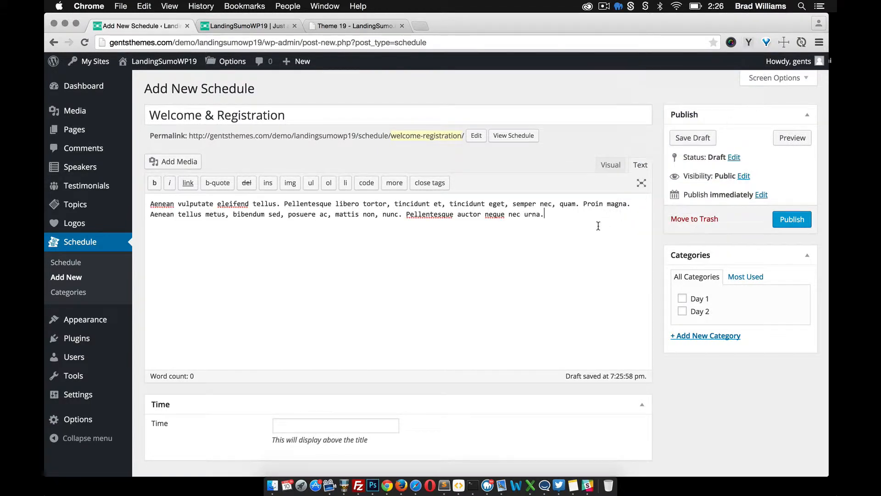
{"action": "scroll", "coordinate": [581, 334], "scroll_direction": "down", "scroll_amount": 2}
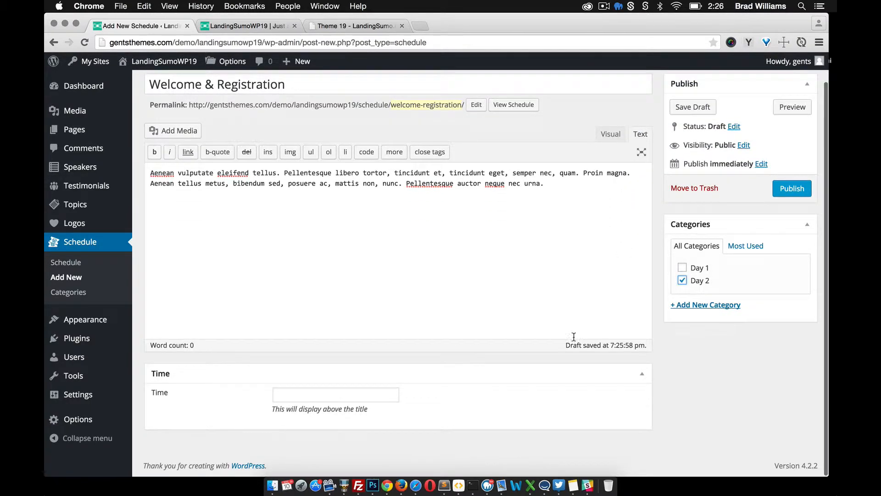
Copy the time "9:00am - 11:00am" from the demo's first Day 2 entry into the new entry's Time field
{"action": "left_click", "coordinate": [343, 395]}
{"action": "type", "text": "9"}
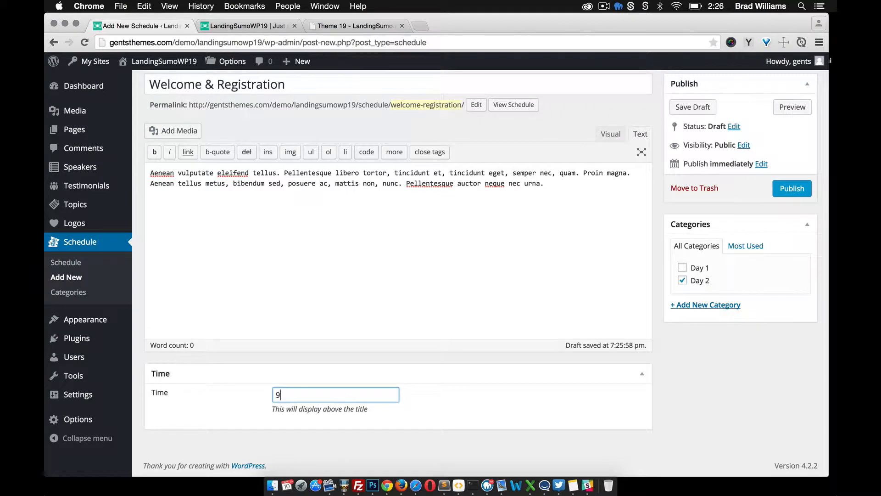
{"action": "left_click", "coordinate": [331, 27]}
{"action": "left_click_drag", "start_coordinate": [524, 255], "coordinate": [445, 250]}
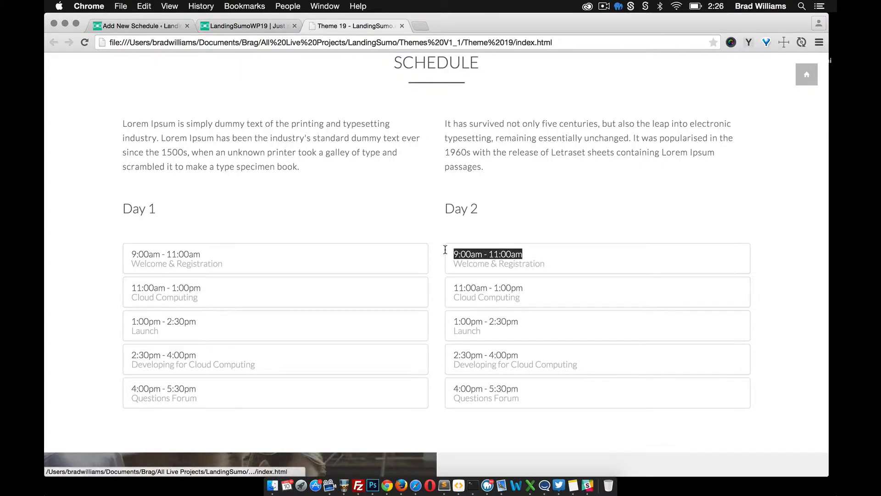
{"action": "key", "text": "super+c"}
{"action": "left_click", "coordinate": [180, 28]}
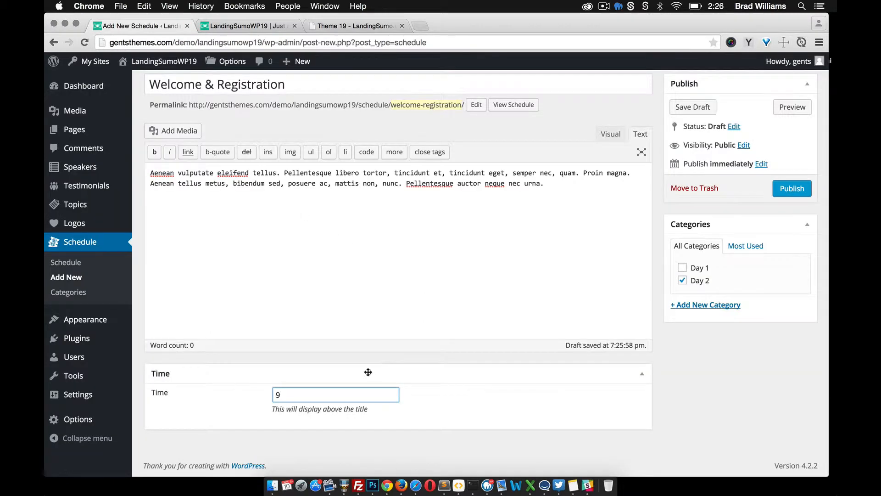
{"action": "key", "text": "BackSpace"}
{"action": "key", "text": "super+v"}
Publish the Day 2 entry, reload the live home page and expand and collapse the entries under both days to check them
{"action": "left_click", "coordinate": [793, 188]}
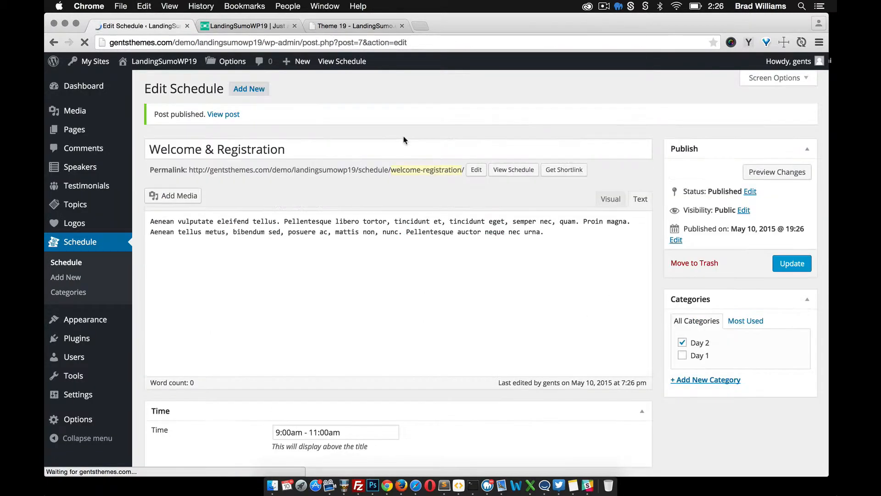
{"action": "left_click", "coordinate": [261, 29]}
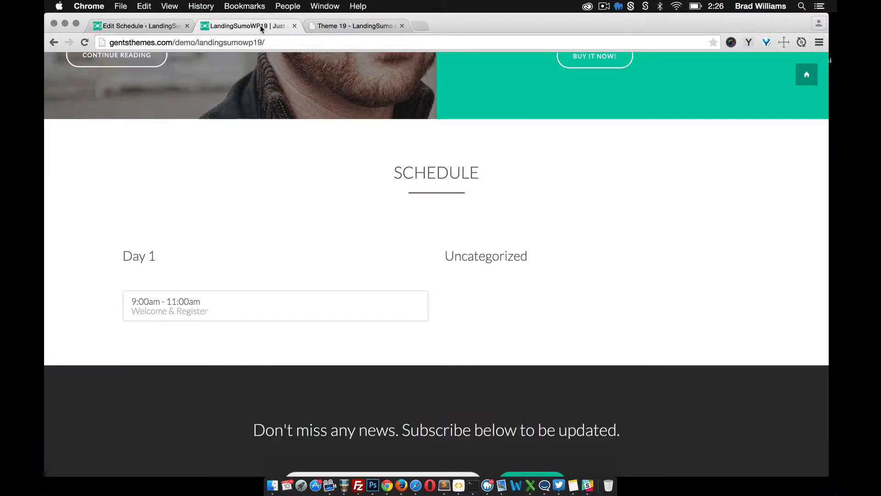
{"action": "left_click", "coordinate": [86, 45]}
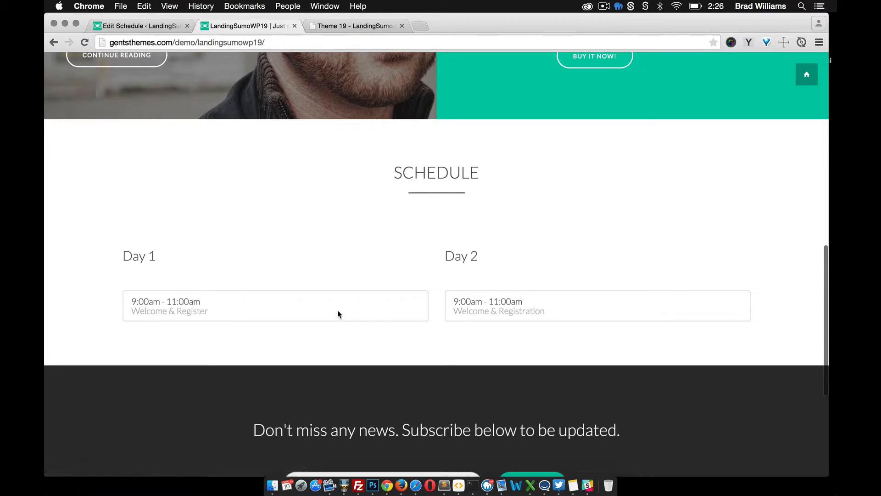
{"action": "left_click", "coordinate": [189, 303]}
{"action": "left_click", "coordinate": [189, 303]}
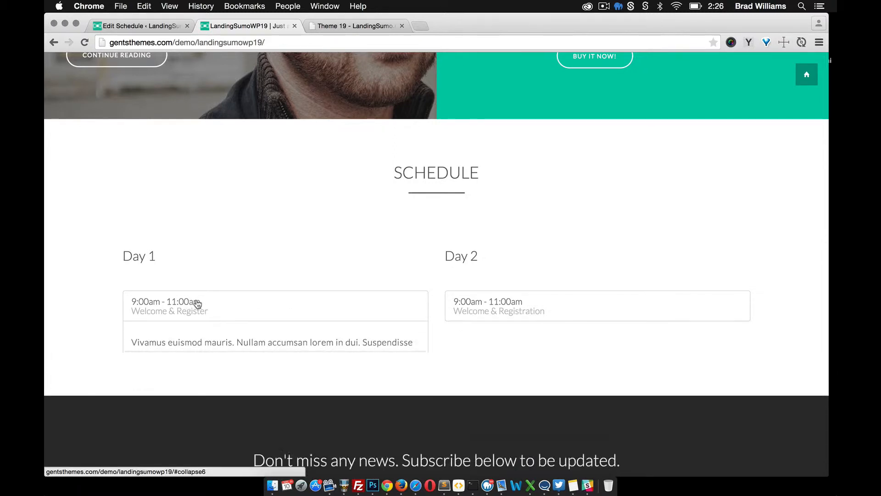
{"action": "left_click", "coordinate": [469, 304]}
{"action": "left_click", "coordinate": [471, 304]}
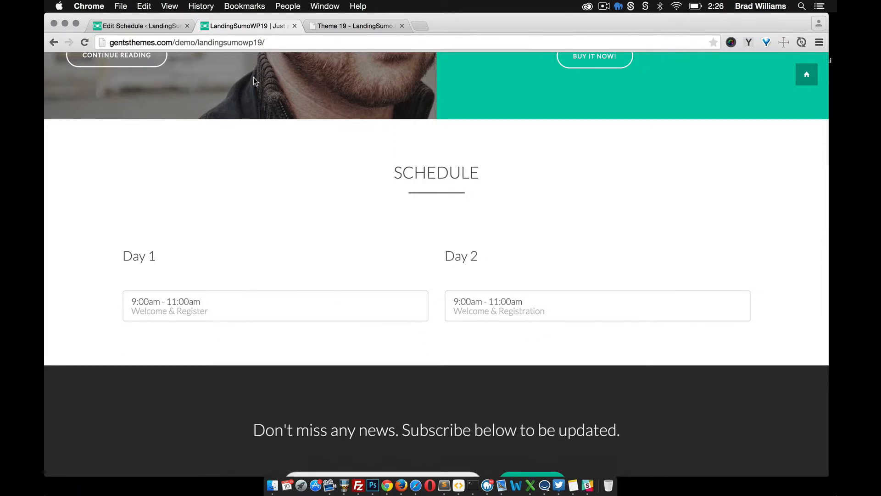
Compare the live home page's Schedule section with the demo's and check the entry's editing page for differences
{"action": "scroll", "coordinate": [324, 156], "scroll_direction": "up", "scroll_amount": 2}
{"action": "left_click", "coordinate": [155, 26]}
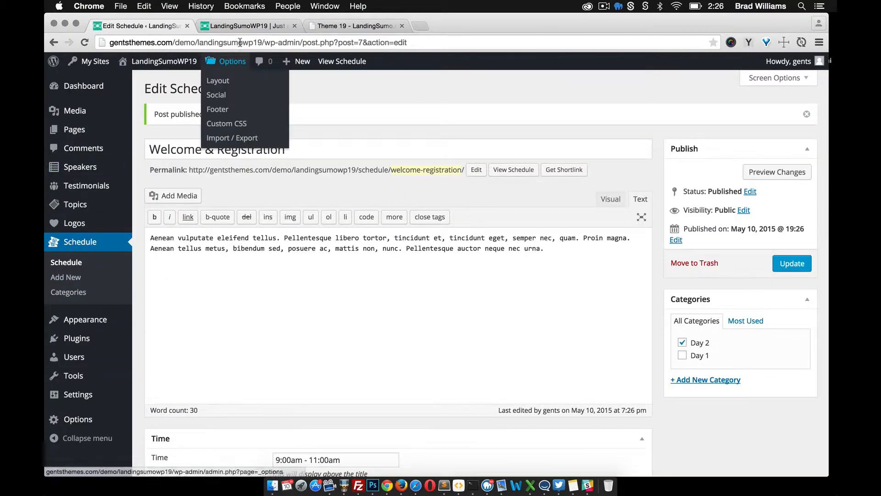
{"action": "left_click", "coordinate": [238, 27]}
{"action": "scroll", "coordinate": [255, 330], "scroll_direction": "down", "scroll_amount": 3}
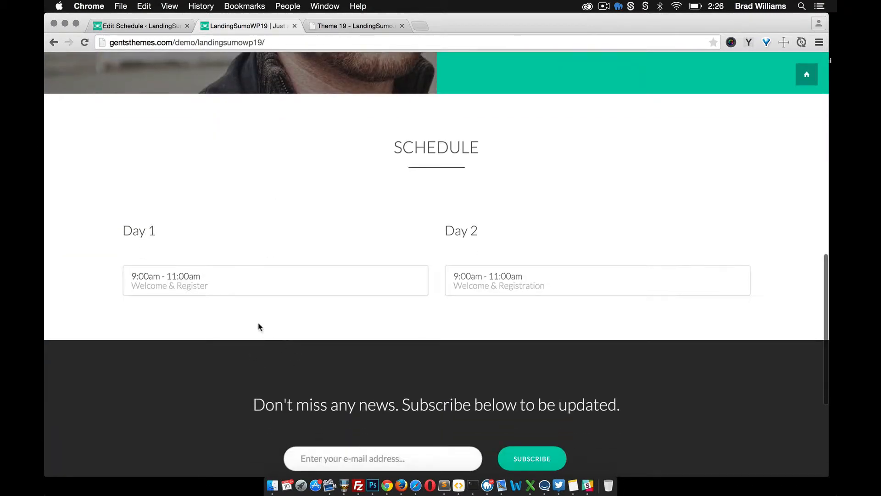
{"action": "left_click", "coordinate": [323, 26]}
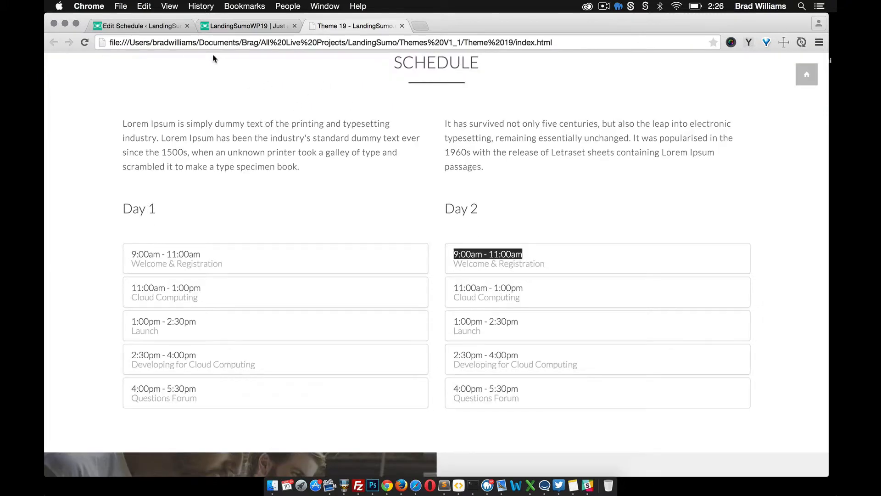
{"action": "left_click", "coordinate": [139, 24]}
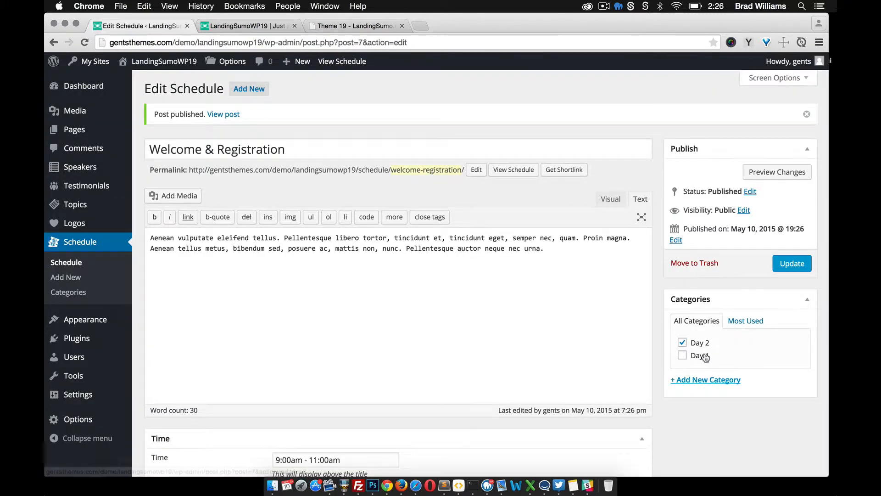
{"action": "left_click", "coordinate": [342, 27]}
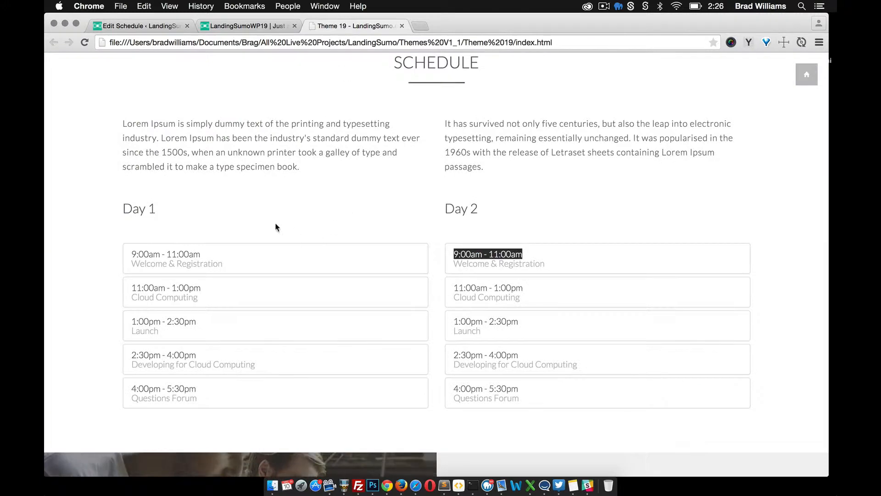
{"action": "left_click", "coordinate": [239, 29]}
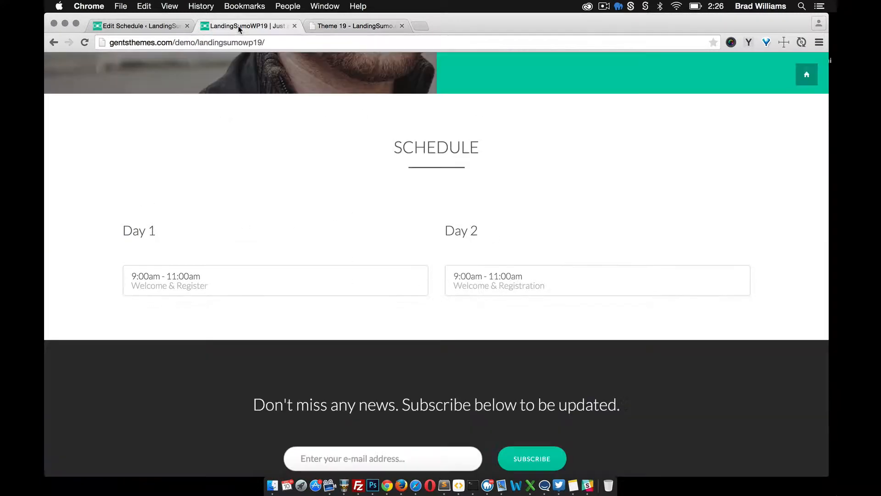
{"action": "left_click", "coordinate": [145, 28]}
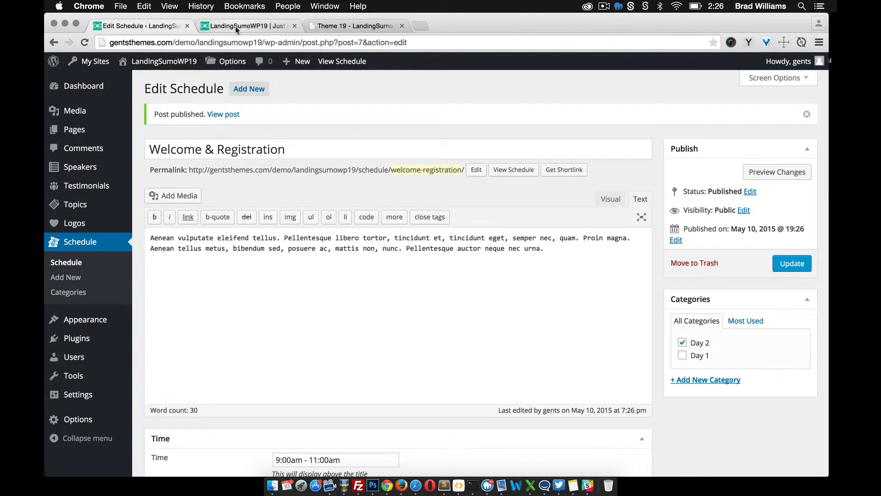
{"action": "left_click", "coordinate": [338, 30]}
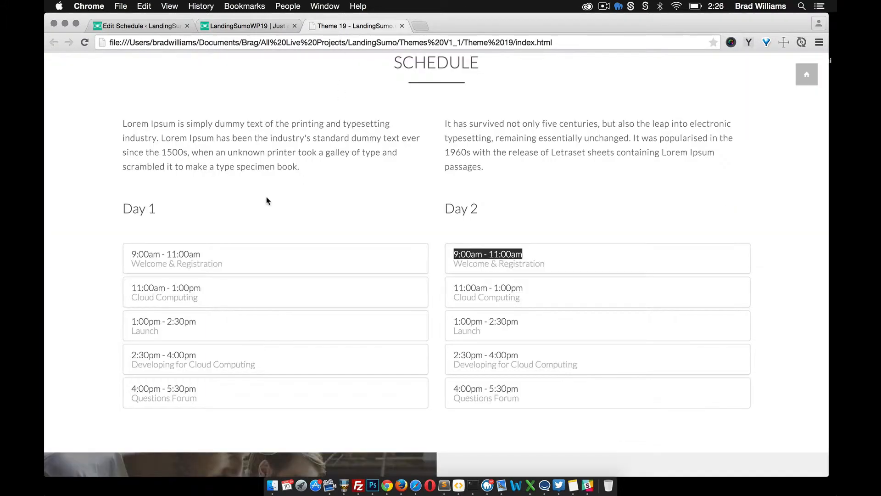
Copy the intro paragraph above Day 1 in the demo's Schedule section and return to the WordPress admin
{"action": "scroll", "coordinate": [186, 142], "scroll_direction": "up", "scroll_amount": 2}
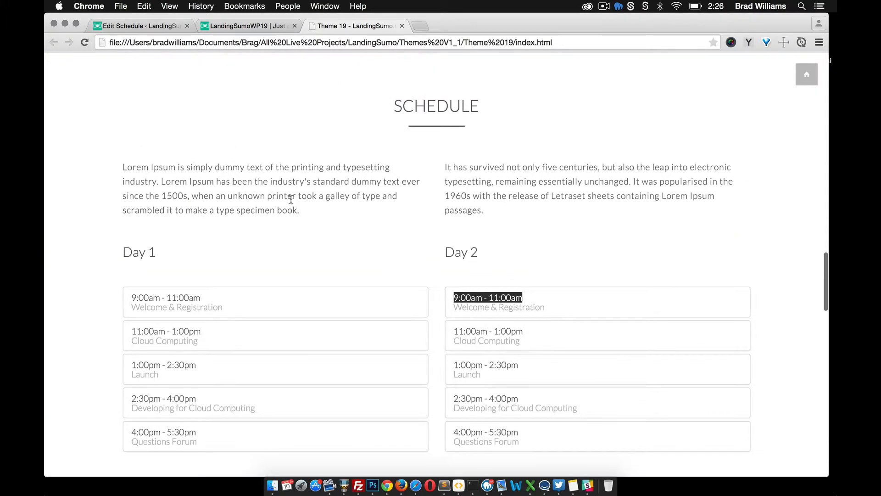
{"action": "left_click_drag", "start_coordinate": [305, 215], "coordinate": [119, 170]}
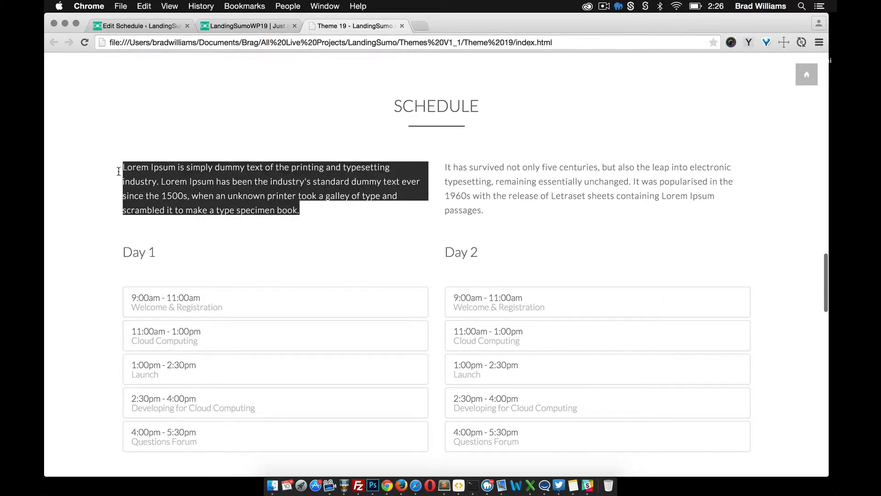
{"action": "key", "text": "super+c"}
{"action": "left_click", "coordinate": [248, 26]}
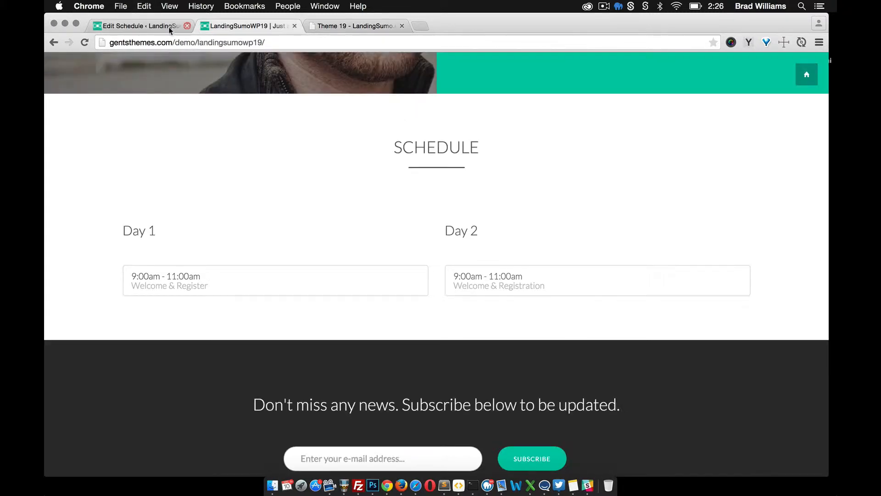
{"action": "left_click", "coordinate": [154, 26]}
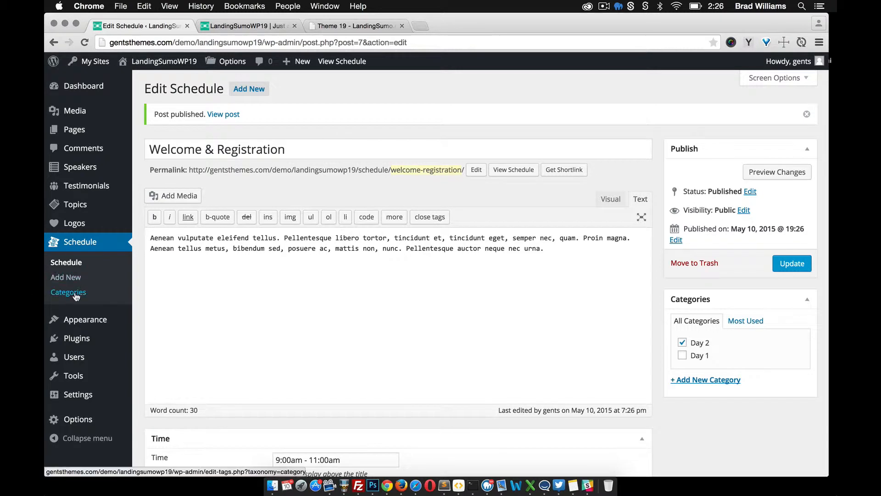
Paste the paragraph as the Day 1 schedule category's description, update the category and reload the live home page to check it
{"action": "left_click", "coordinate": [76, 294]}
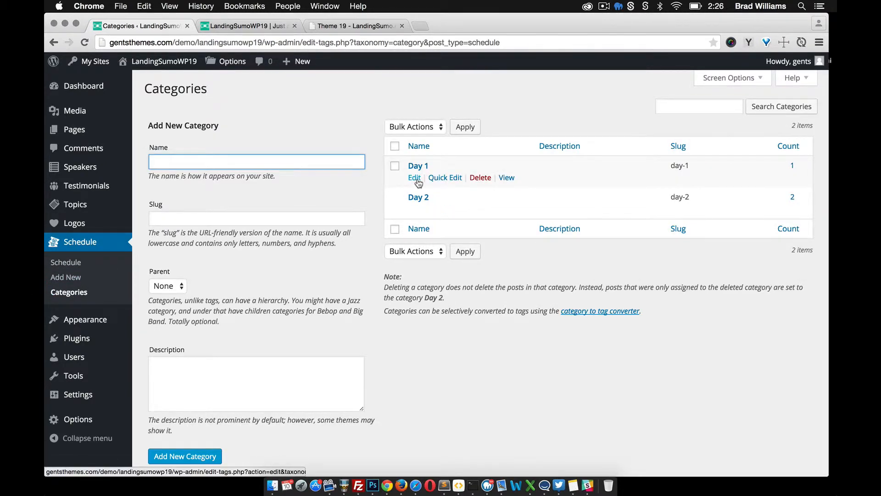
{"action": "left_click", "coordinate": [415, 178]}
{"action": "left_click", "coordinate": [309, 275]}
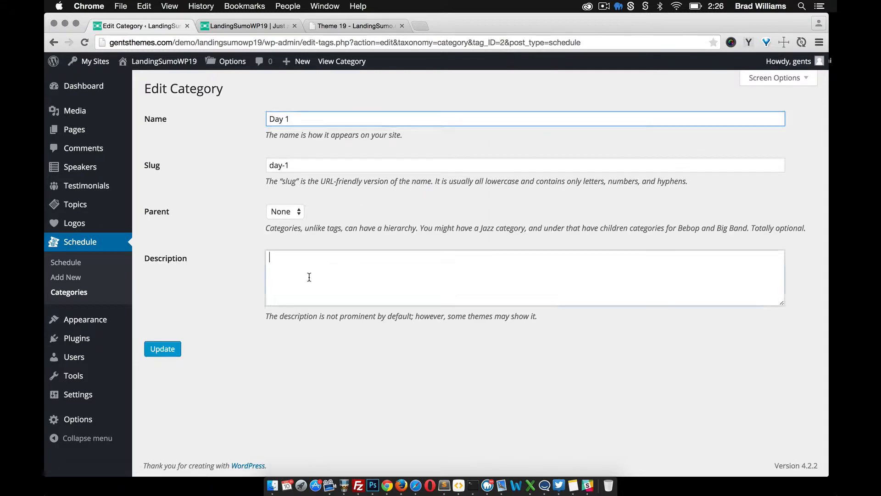
{"action": "key", "text": "super+v"}
{"action": "left_click", "coordinate": [166, 350]}
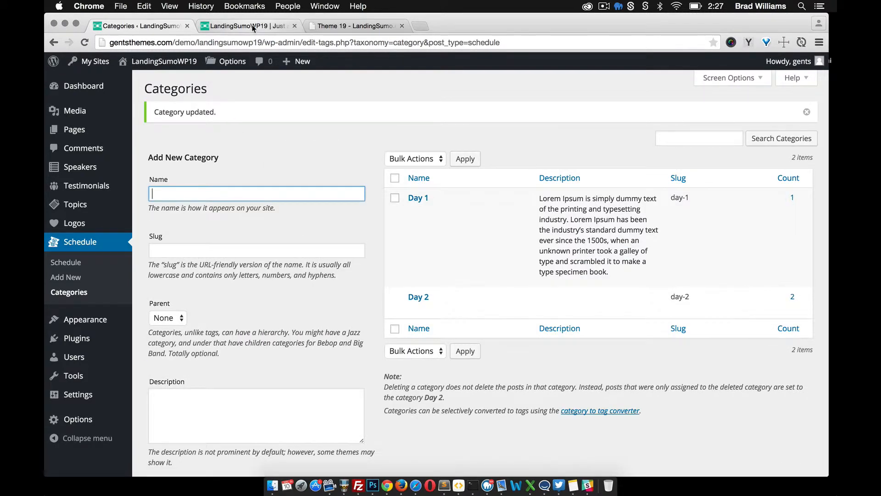
{"action": "left_click", "coordinate": [252, 27]}
{"action": "left_click", "coordinate": [85, 42]}
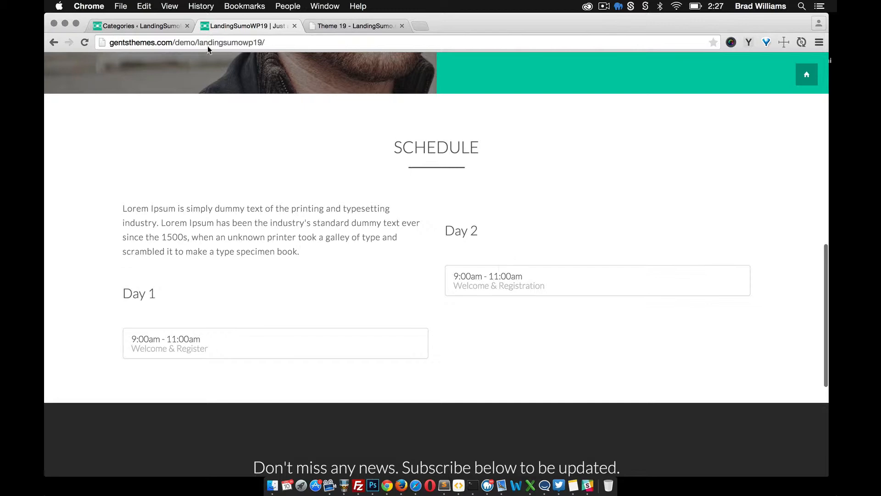
Paste the same paragraph as the Day 2 schedule category's description, update it and check the Schedule section on the reloaded home page
{"action": "left_click", "coordinate": [146, 26]}
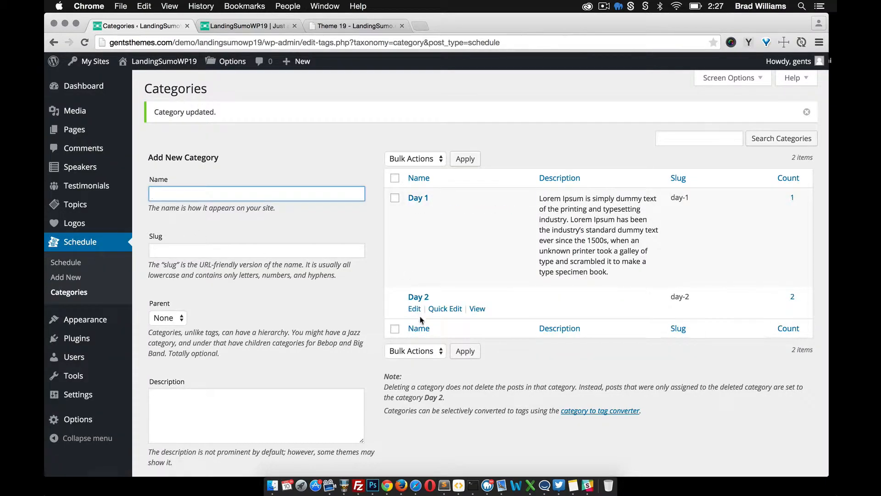
{"action": "left_click", "coordinate": [415, 309]}
{"action": "left_click", "coordinate": [269, 282]}
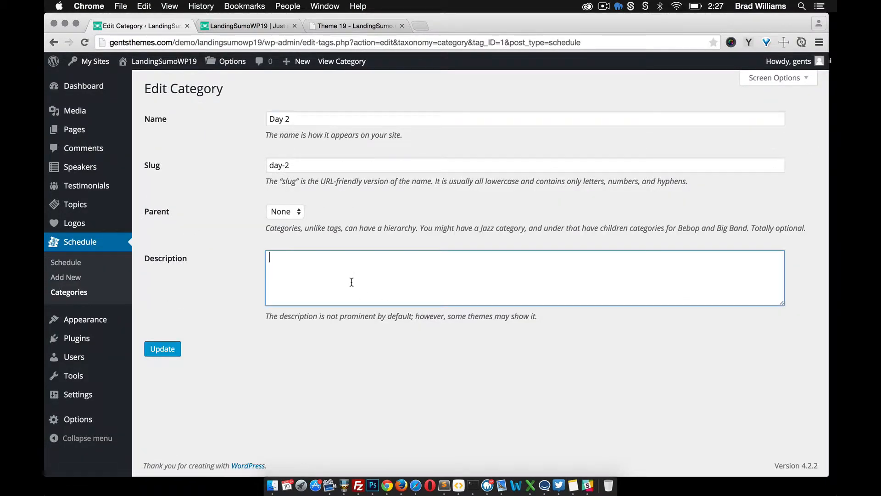
{"action": "key", "text": "super+v"}
{"action": "left_click", "coordinate": [163, 350]}
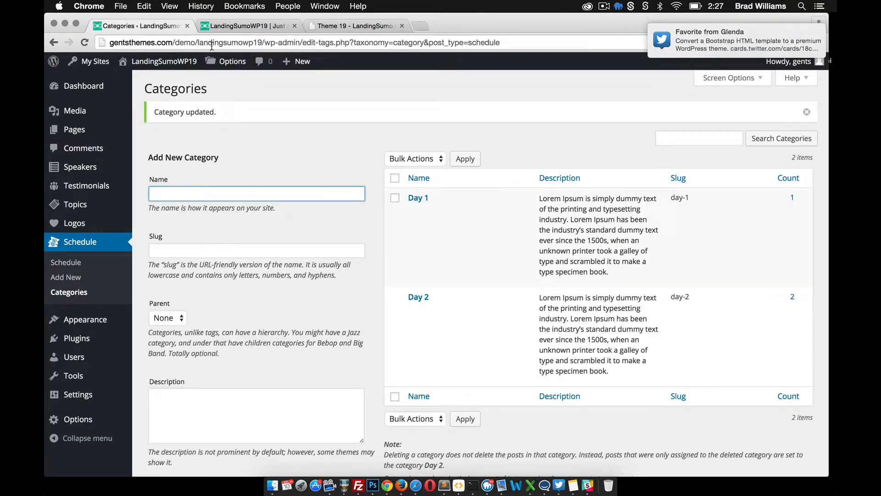
{"action": "left_click", "coordinate": [239, 28]}
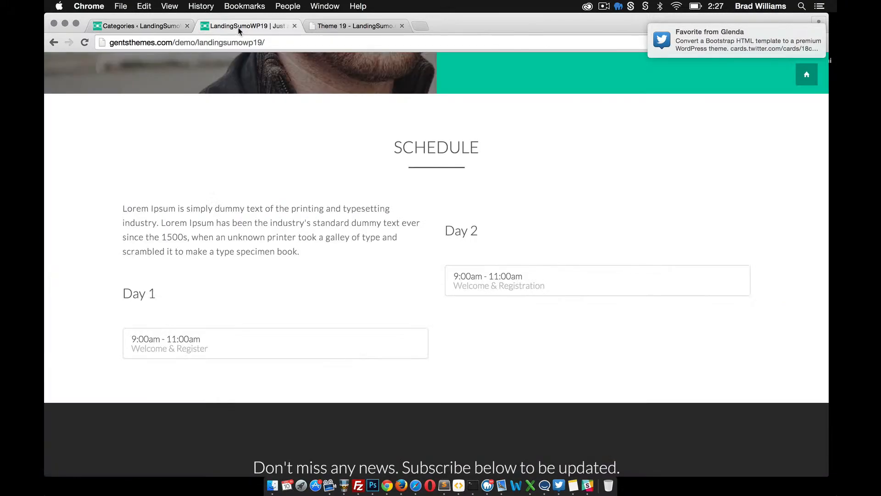
{"action": "left_click", "coordinate": [85, 43]}
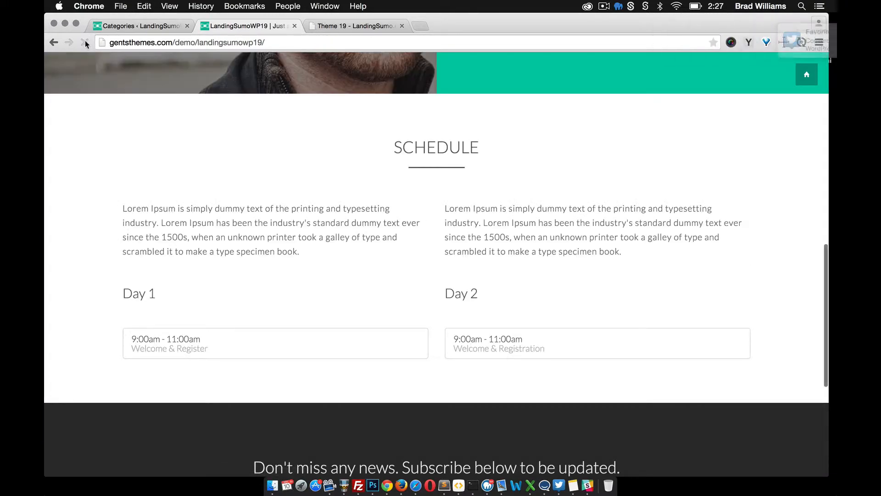
{"action": "scroll", "coordinate": [505, 268], "scroll_direction": "down", "scroll_amount": 2}
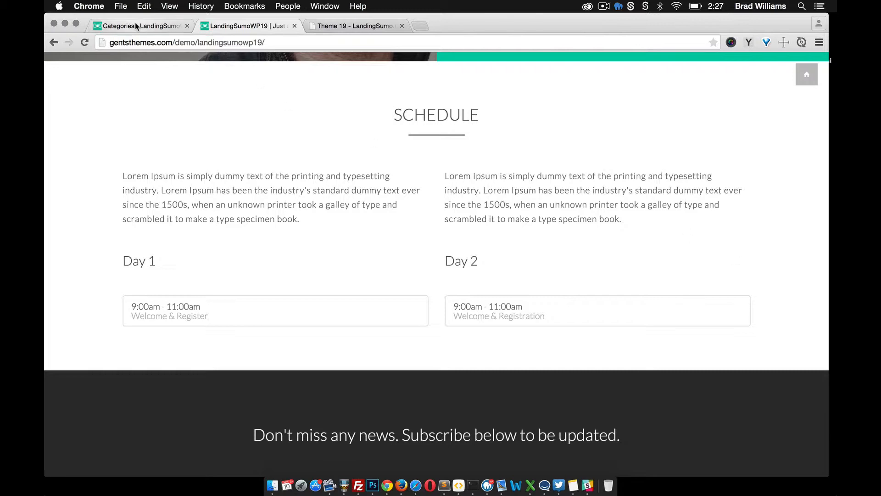
Look up the section following the Schedule in the demo and start a new testimonial in the WordPress admin
{"action": "left_click", "coordinate": [371, 25]}
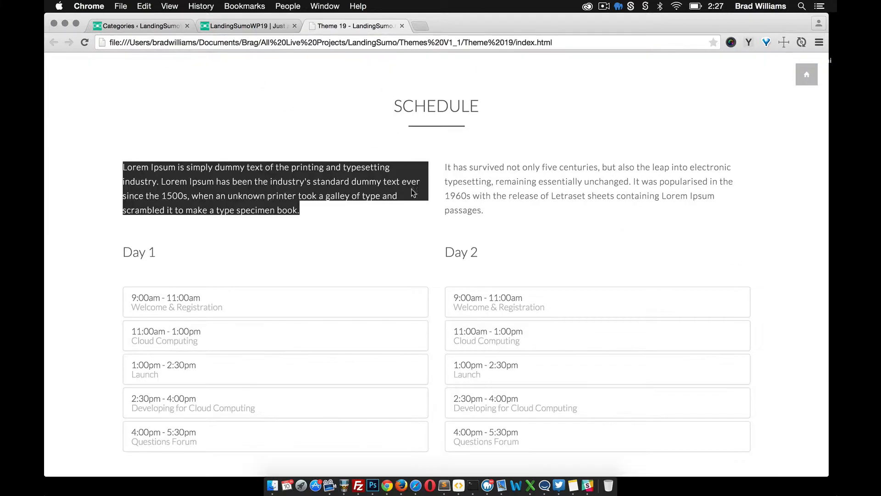
{"action": "scroll", "coordinate": [419, 230], "scroll_direction": "down", "scroll_amount": 15}
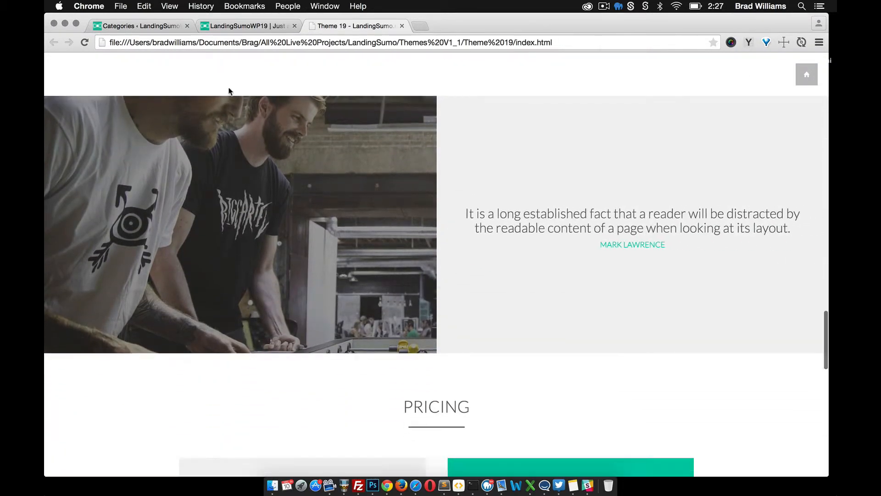
{"action": "left_click", "coordinate": [136, 27]}
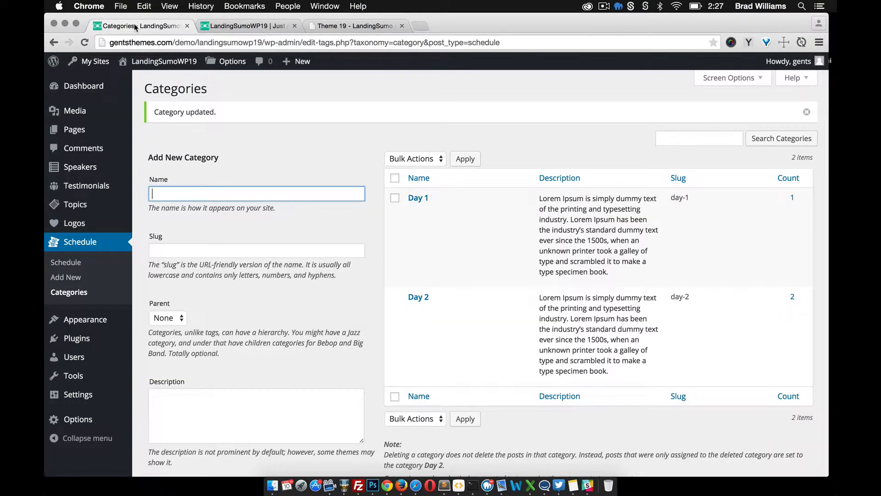
{"action": "mouse_move", "coordinate": [89, 188]}
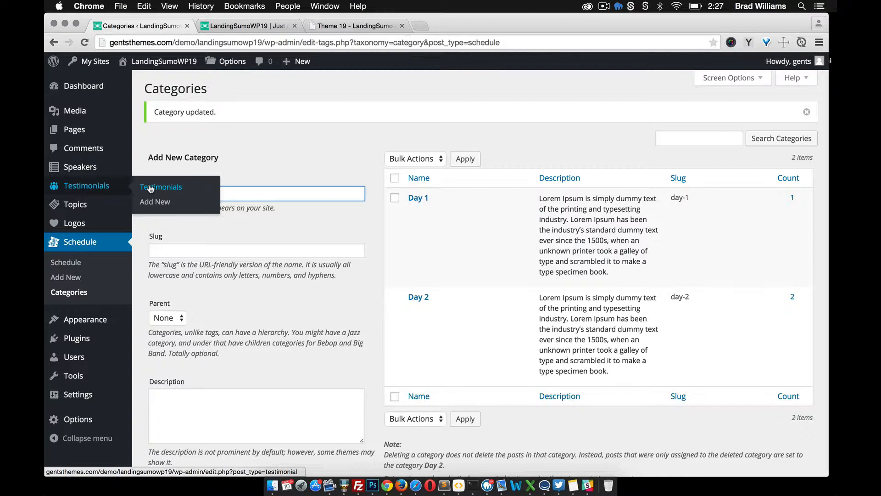
{"action": "left_click", "coordinate": [151, 201]}
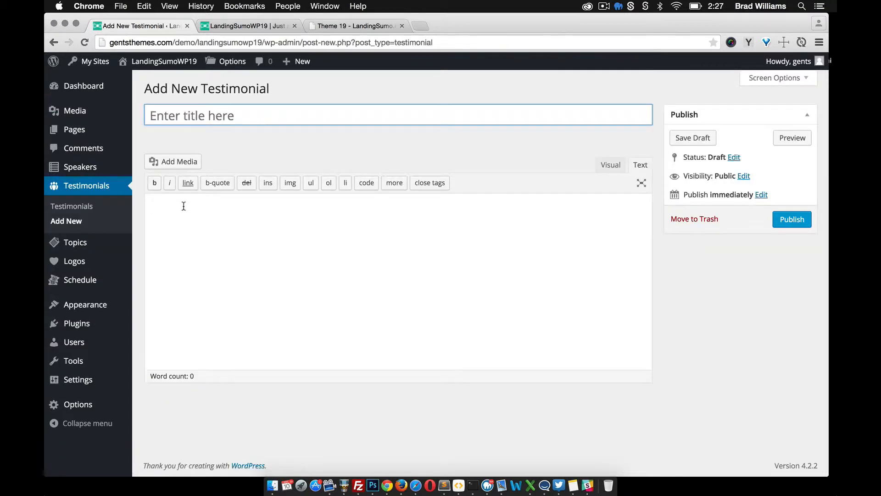
Fill the testimonial with three lorem ipsum paragraphs from the filler-text extension, title it with the person's full name and publish it
{"action": "left_click", "coordinate": [184, 216]}
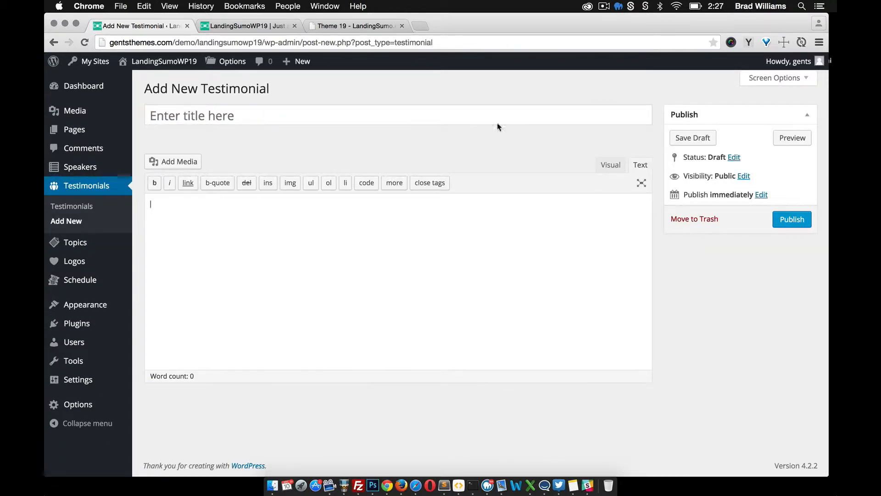
{"action": "left_click", "coordinate": [749, 42]}
{"action": "left_click", "coordinate": [739, 121]}
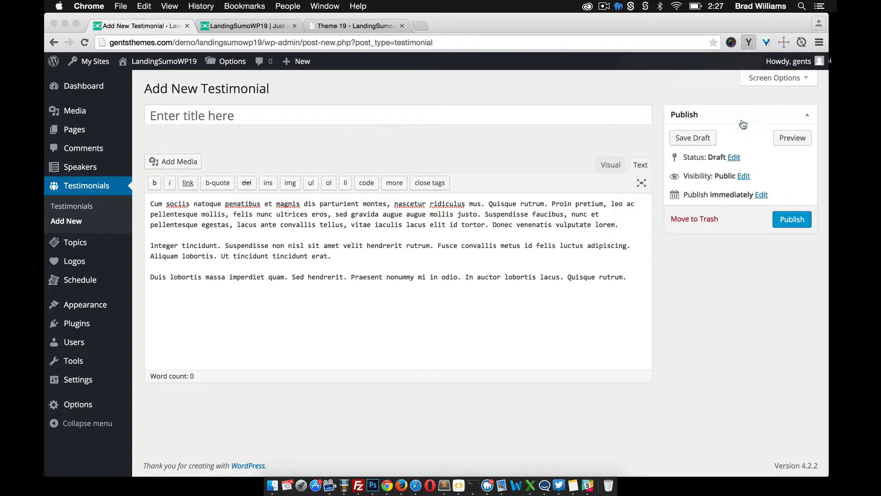
{"action": "left_click", "coordinate": [236, 120]}
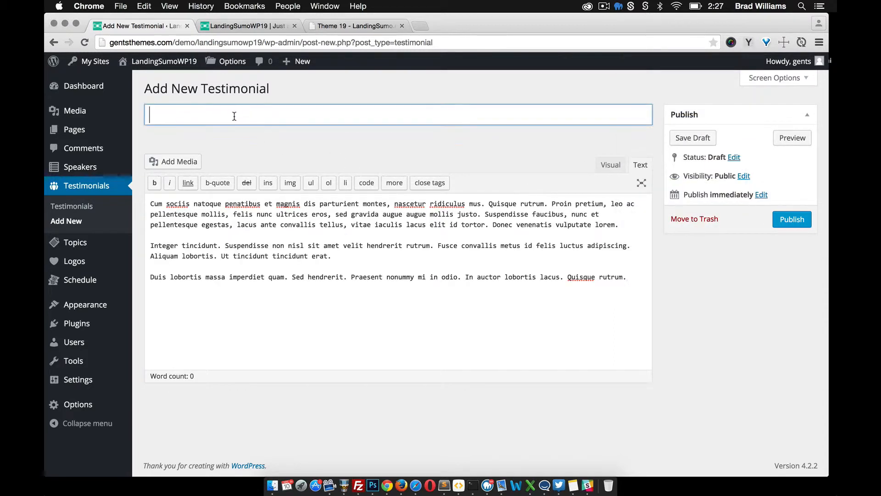
{"action": "type", "text": "Bob Smith"}
{"action": "left_click", "coordinate": [793, 219]}
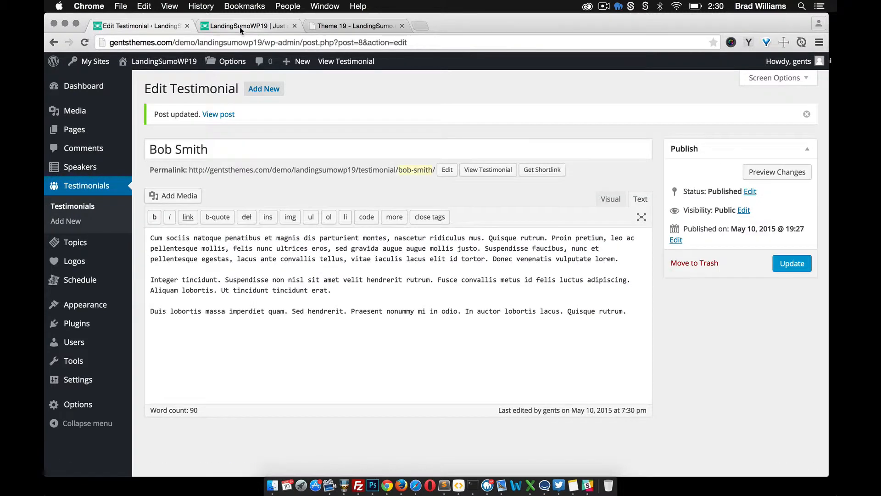
Reload the live home page and examine how the testimonial section below the Schedule displays the new entry
{"action": "left_click", "coordinate": [239, 27]}
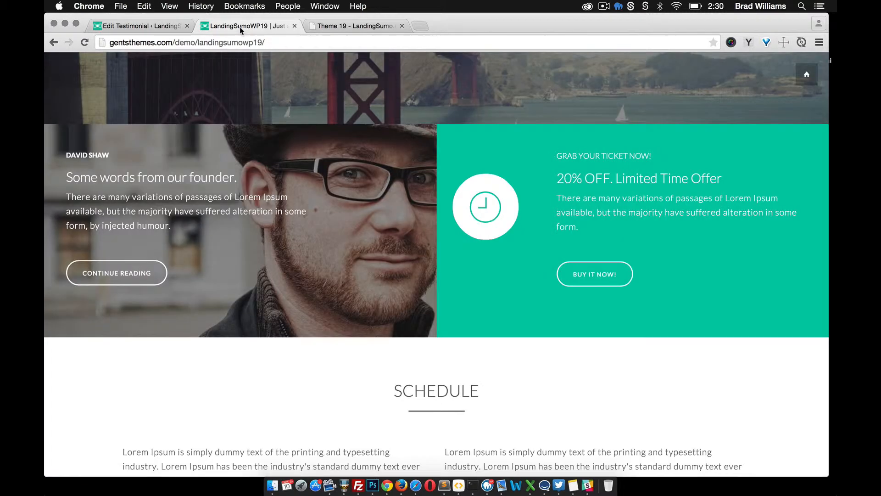
{"action": "left_click", "coordinate": [85, 42]}
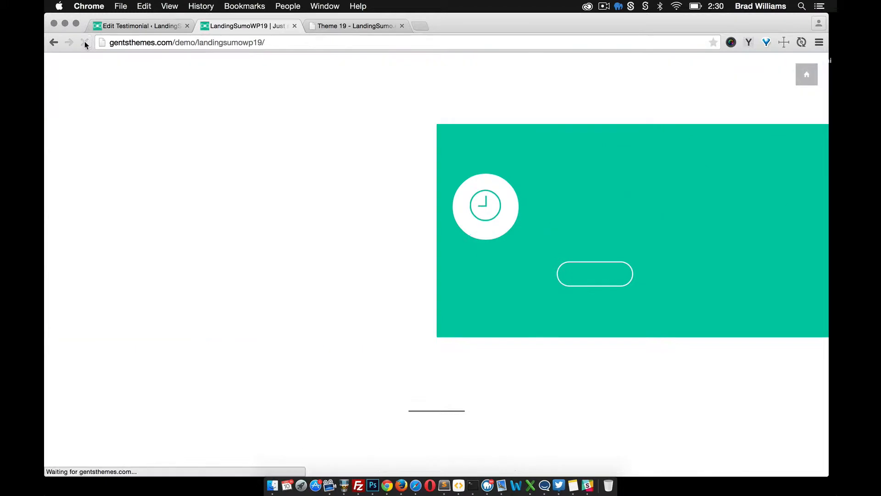
{"action": "scroll", "coordinate": [407, 232], "scroll_direction": "down", "scroll_amount": 6}
{"action": "scroll", "coordinate": [407, 232], "scroll_direction": "down", "scroll_amount": 6}
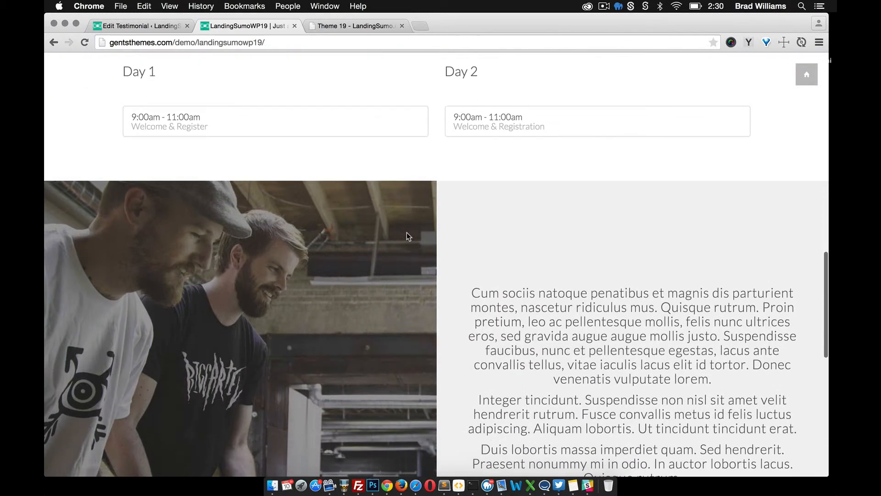
{"action": "scroll", "coordinate": [383, 273], "scroll_direction": "down", "scroll_amount": 3}
{"action": "scroll", "coordinate": [383, 273], "scroll_direction": "up", "scroll_amount": 2}
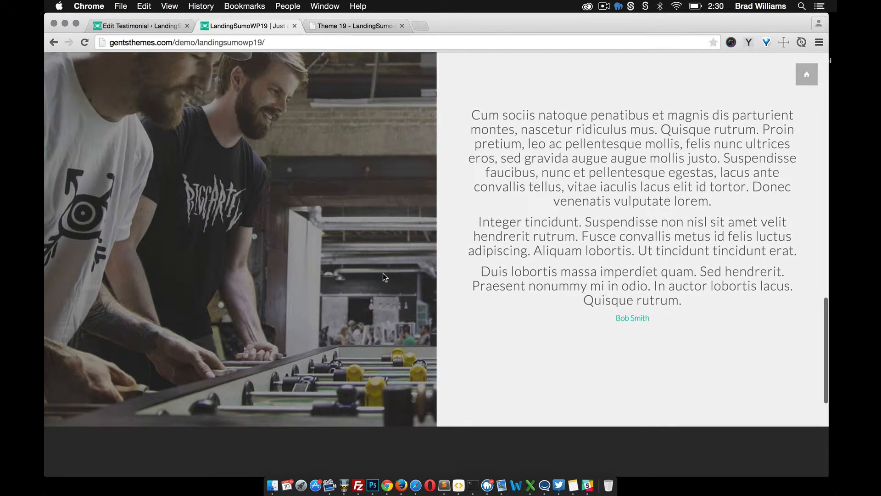
{"action": "scroll", "coordinate": [532, 188], "scroll_direction": "up", "scroll_amount": 1}
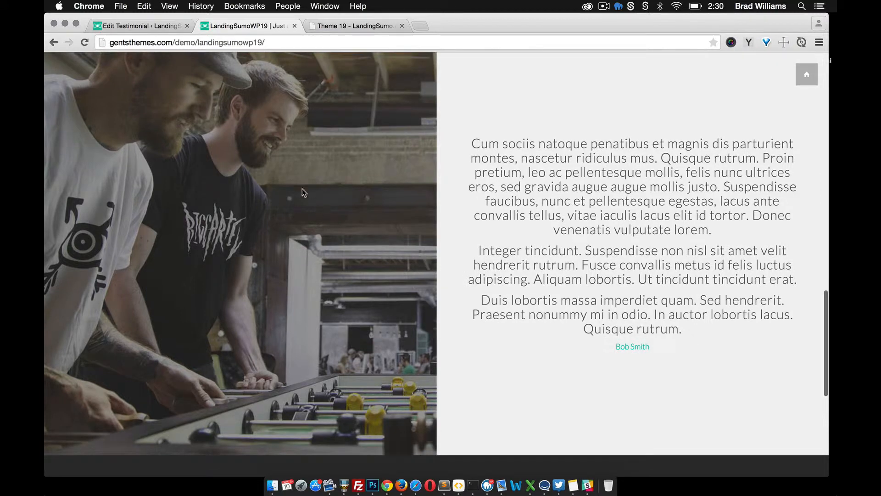
Start a second testimonial and fill its content with two lorem ipsum paragraphs from the filler-text extension
{"action": "left_click", "coordinate": [107, 25]}
{"action": "left_click", "coordinate": [73, 221]}
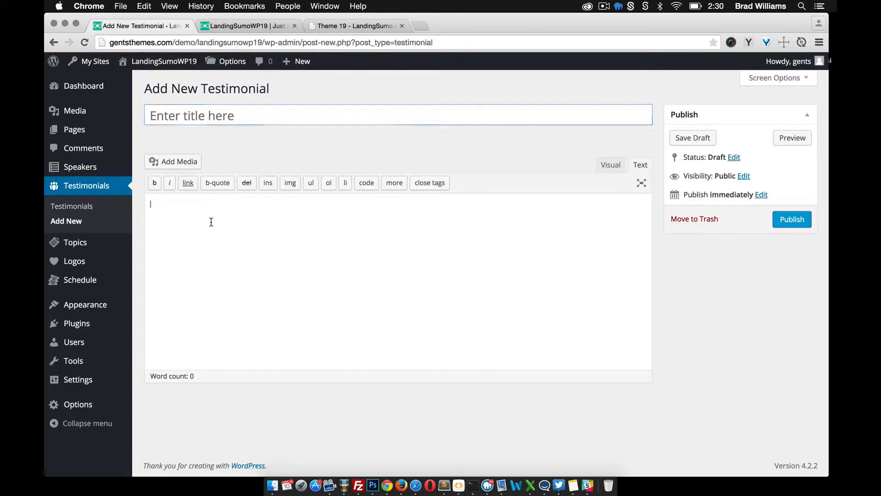
{"action": "left_click", "coordinate": [748, 42]}
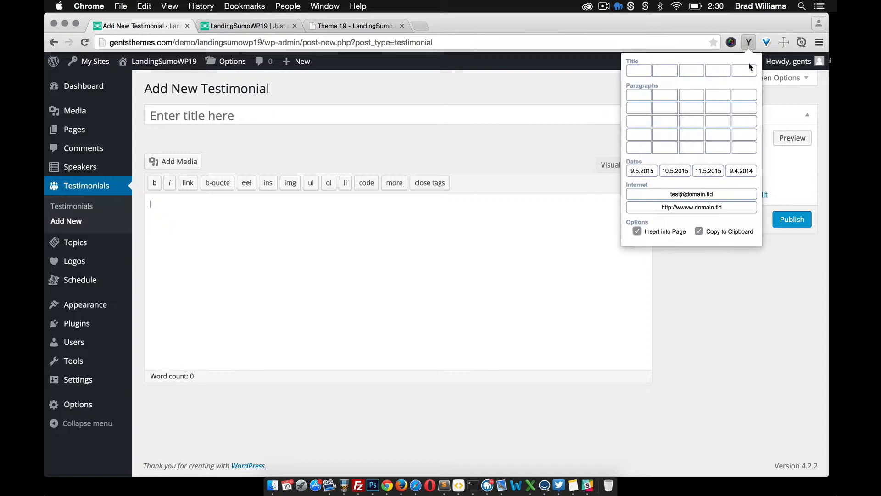
{"action": "left_click", "coordinate": [753, 112]}
Title the second testimonial with another person's full name, correcting the misspelled surname, and publish it
{"action": "left_click", "coordinate": [292, 113]}
{"action": "type", "text": "J"}
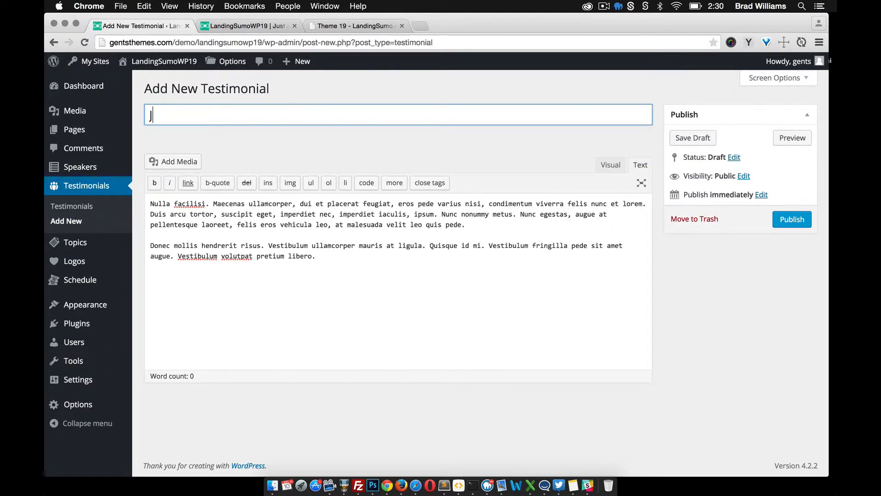
{"action": "type", "text": "ane Smoth"}
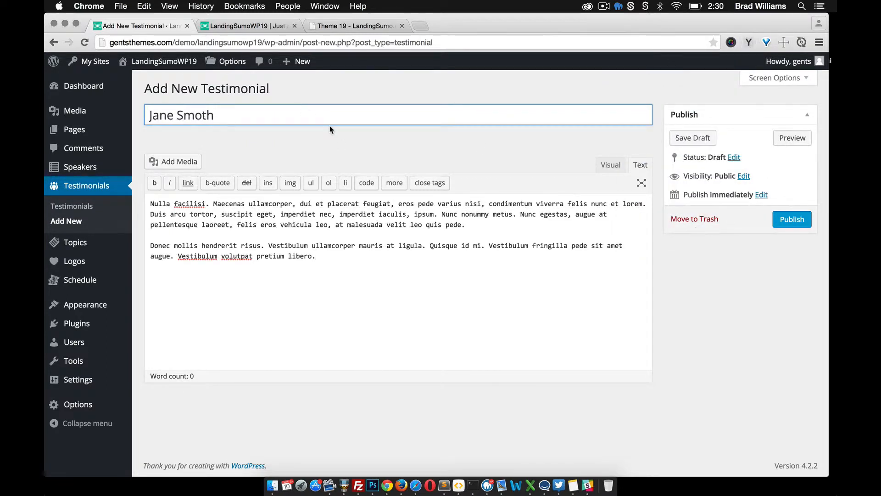
{"action": "key", "text": "BackSpace"}
{"action": "key", "text": "BackSpace"}
{"action": "key", "text": "BackSpace"}
{"action": "left_click", "coordinate": [792, 219]}
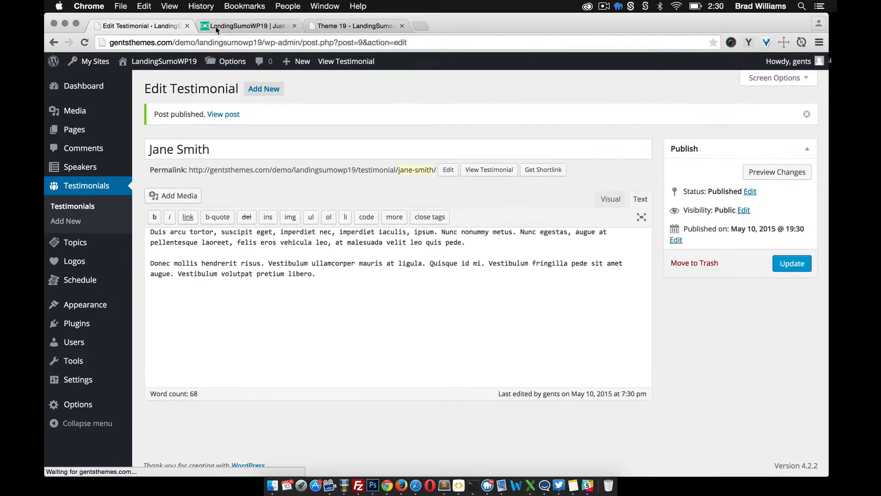
Reload the live home page and check how its testimonial section handles two published testimonials
{"action": "left_click", "coordinate": [205, 26]}
{"action": "left_click", "coordinate": [84, 42]}
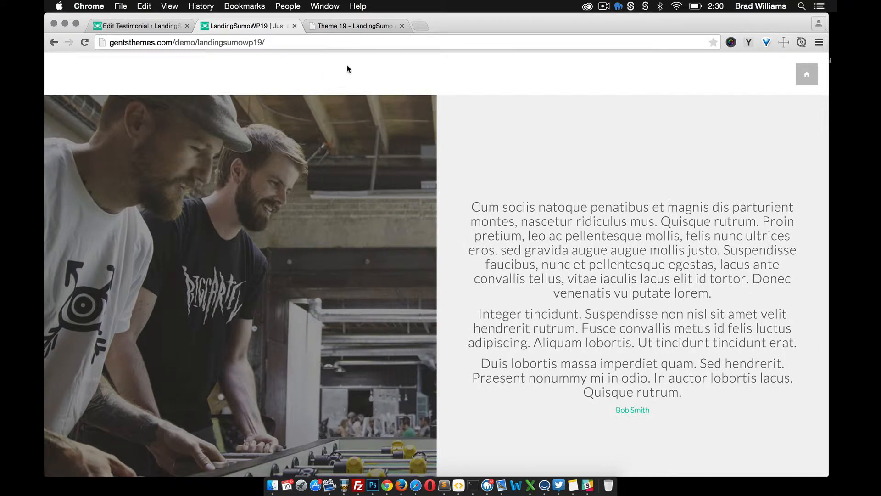
{"action": "scroll", "coordinate": [629, 305], "scroll_direction": "down", "scroll_amount": 3}
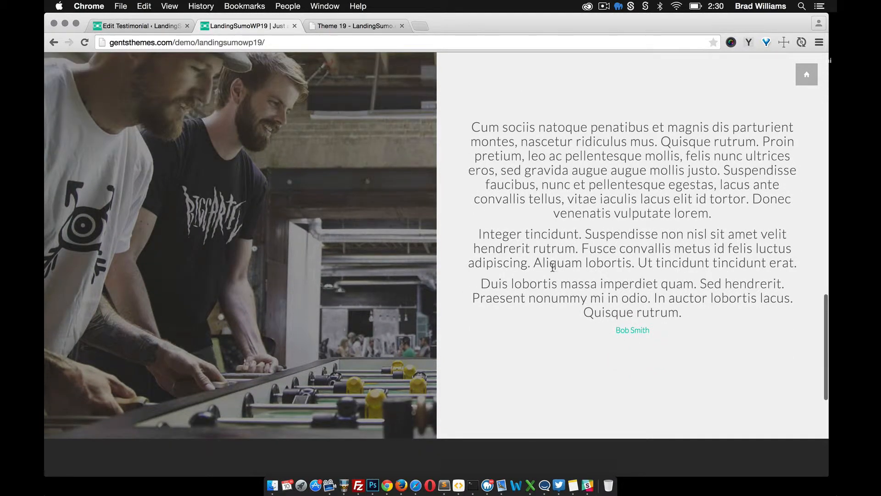
{"action": "scroll", "coordinate": [527, 193], "scroll_direction": "up", "scroll_amount": 3}
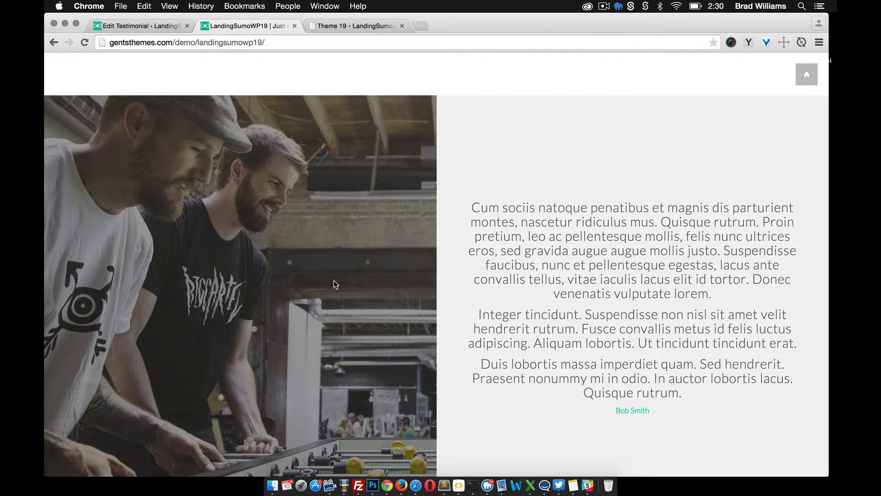
Open the theme's Layout options and find the "Testimonial" Background Image setting
{"action": "left_click", "coordinate": [122, 25]}
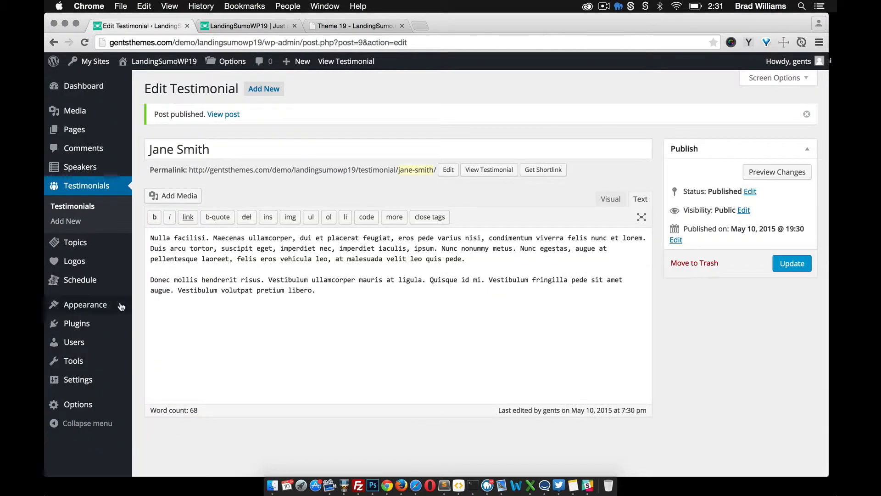
{"action": "left_click", "coordinate": [72, 404]}
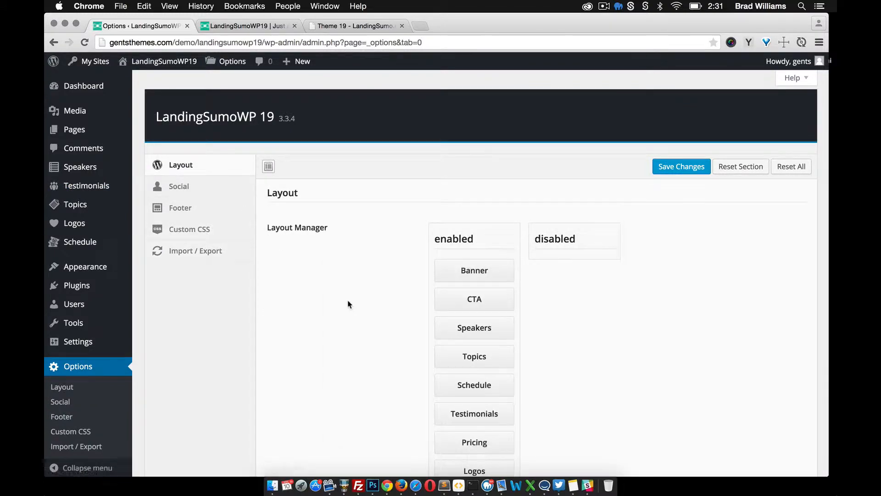
{"action": "scroll", "coordinate": [347, 304], "scroll_direction": "down", "scroll_amount": 20}
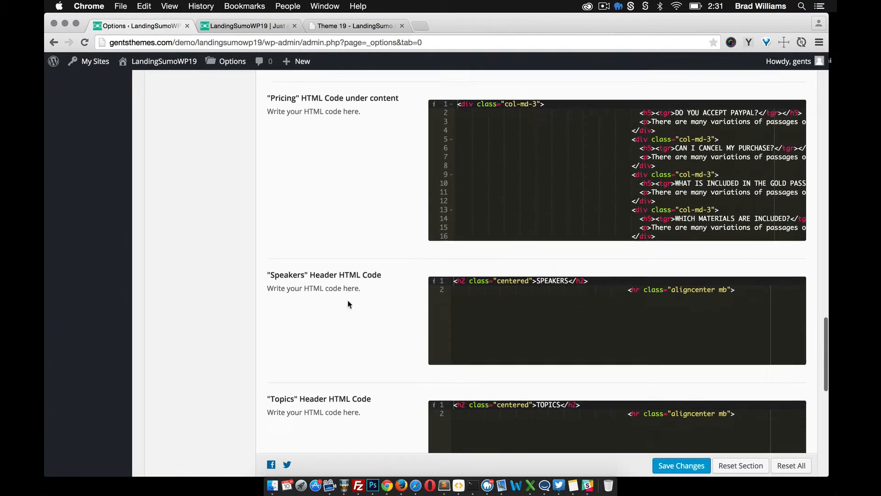
{"action": "scroll", "coordinate": [347, 304], "scroll_direction": "down", "scroll_amount": 15}
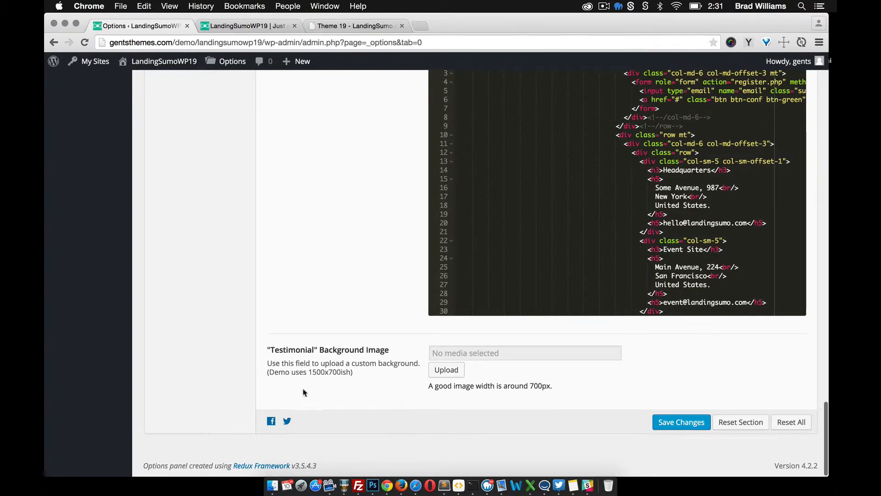
Compare the live LandingSumoWP19 page below the testimonials with the Theme 19 demo and view the demo's pricing section
{"action": "left_click", "coordinate": [235, 26]}
{"action": "scroll", "coordinate": [323, 183], "scroll_direction": "down", "scroll_amount": 5}
{"action": "scroll", "coordinate": [323, 182], "scroll_direction": "up", "scroll_amount": 5}
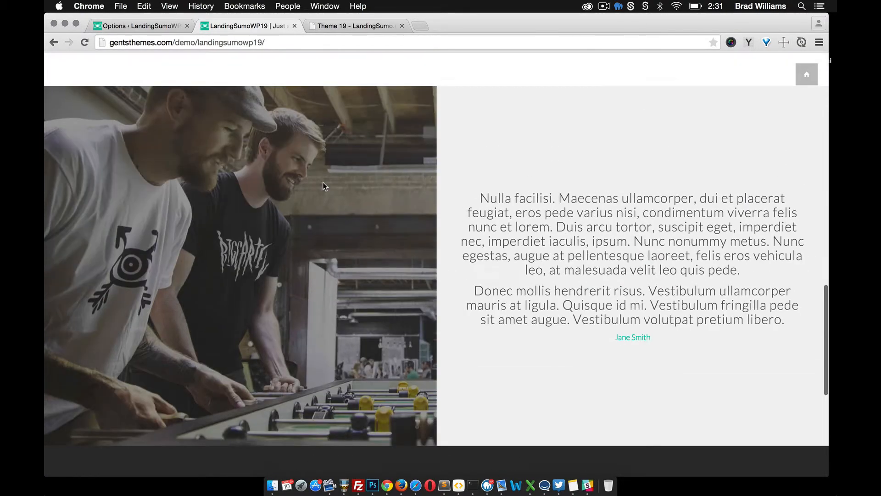
{"action": "left_click", "coordinate": [358, 26]}
{"action": "scroll", "coordinate": [363, 163], "scroll_direction": "down", "scroll_amount": 6}
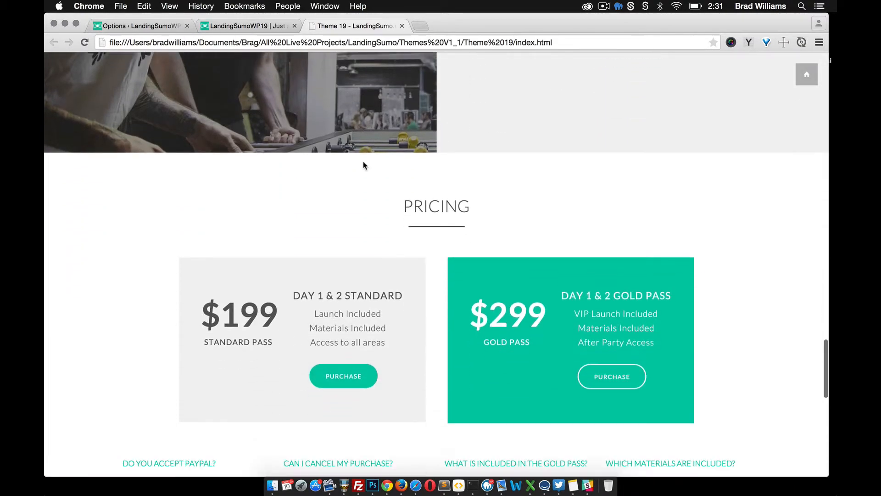
{"action": "scroll", "coordinate": [461, 257], "scroll_direction": "down", "scroll_amount": 1}
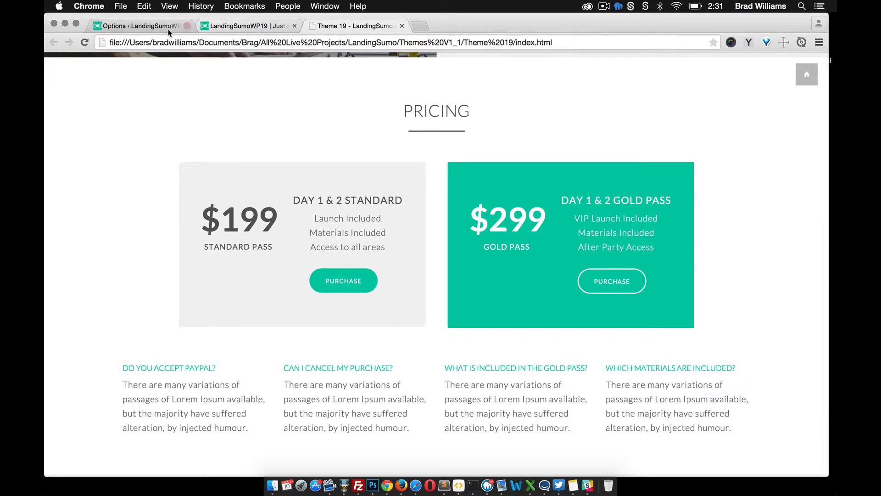
Review the theme options for the Pricing page, the Pricing header HTML and the Pricing HTML under content
{"action": "left_click", "coordinate": [156, 27]}
{"action": "scroll", "coordinate": [312, 201], "scroll_direction": "up", "scroll_amount": 5}
{"action": "scroll", "coordinate": [312, 200], "scroll_direction": "up", "scroll_amount": 10}
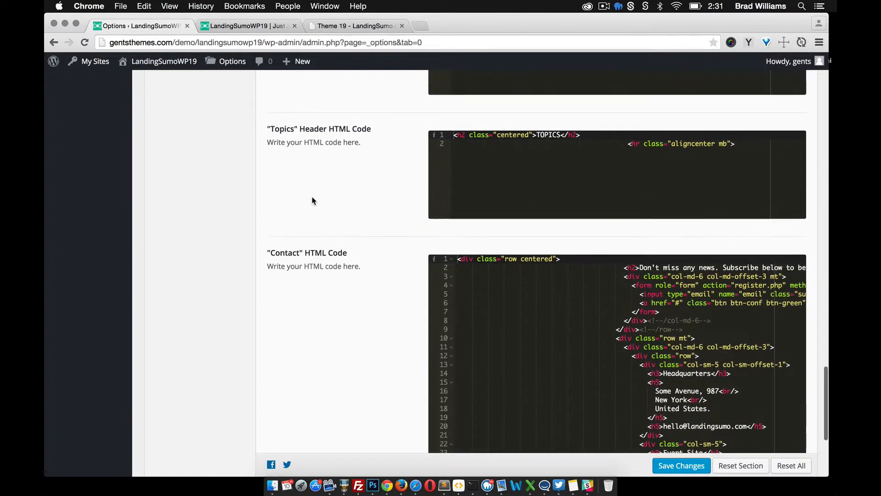
{"action": "scroll", "coordinate": [312, 200], "scroll_direction": "up", "scroll_amount": 5}
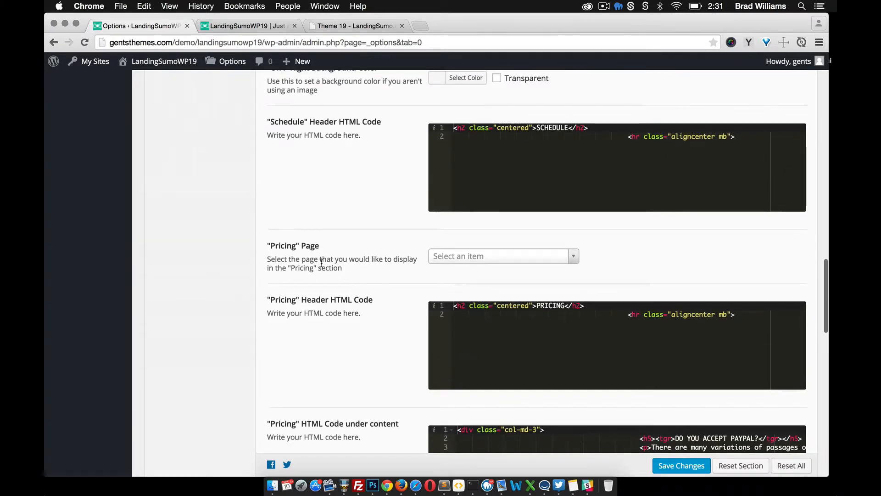
{"action": "scroll", "coordinate": [296, 201], "scroll_direction": "down", "scroll_amount": 1}
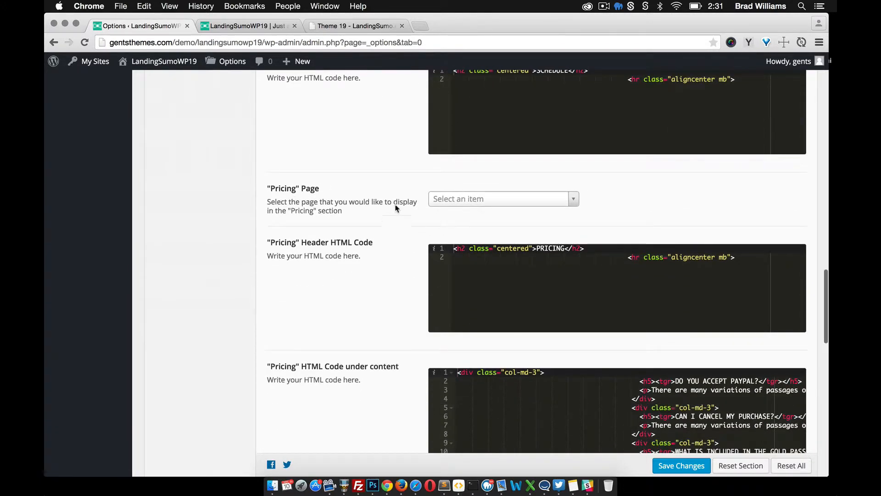
{"action": "scroll", "coordinate": [399, 230], "scroll_direction": "down", "scroll_amount": 1}
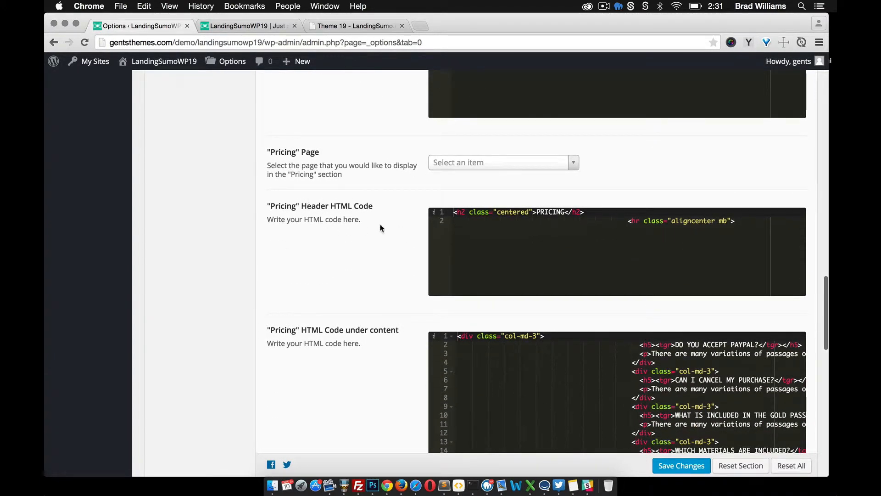
{"action": "scroll", "coordinate": [405, 273], "scroll_direction": "down", "scroll_amount": 2}
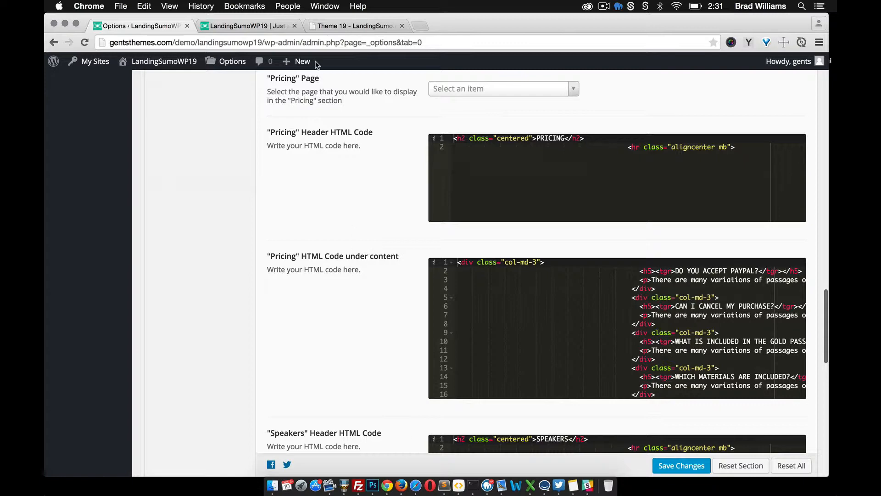
Examine the Theme 19 demo's pricing tables and question columns against the live page and the Pricing options
{"action": "left_click", "coordinate": [235, 27]}
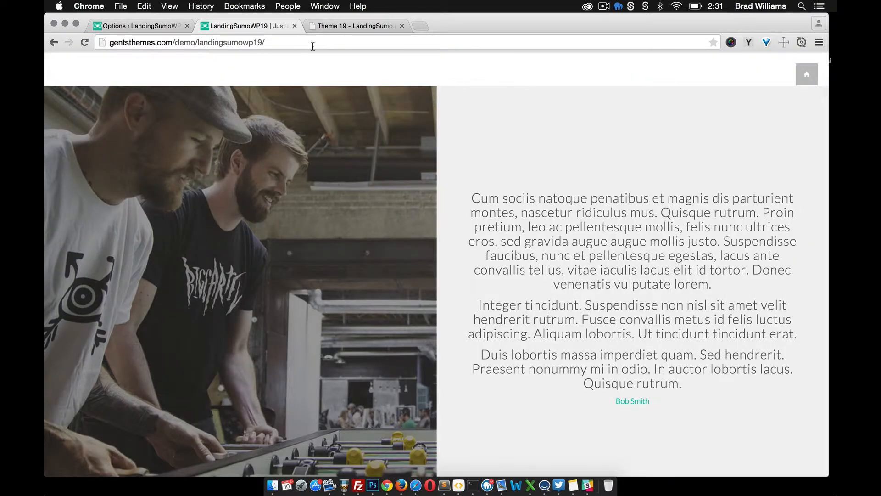
{"action": "left_click", "coordinate": [337, 28]}
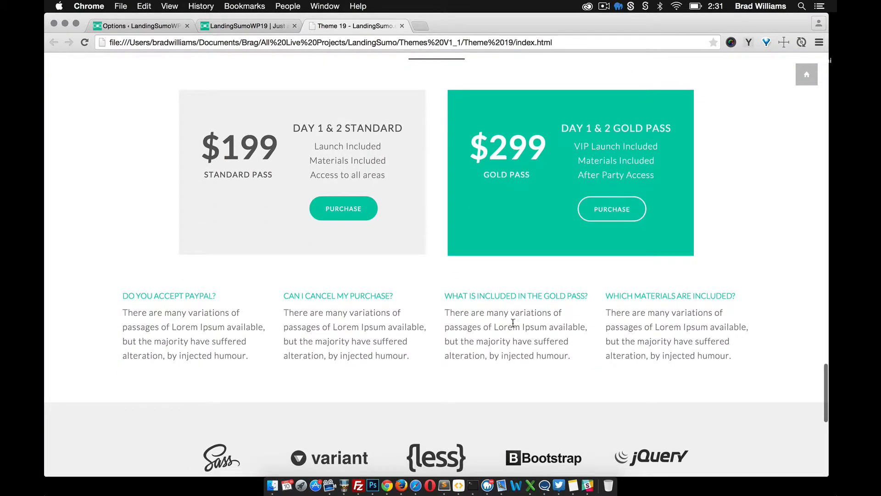
{"action": "scroll", "coordinate": [332, 306], "scroll_direction": "up", "scroll_amount": 2}
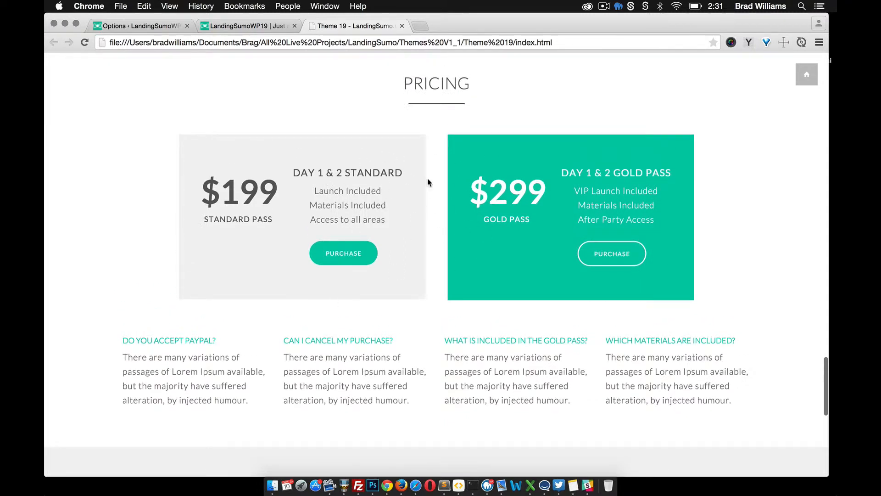
{"action": "scroll", "coordinate": [422, 134], "scroll_direction": "up", "scroll_amount": 1}
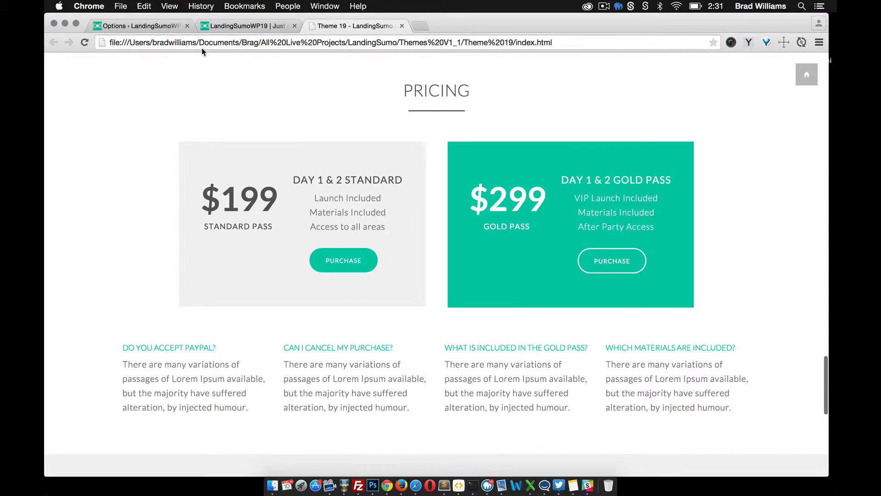
{"action": "left_click", "coordinate": [239, 29]}
{"action": "left_click", "coordinate": [175, 28]}
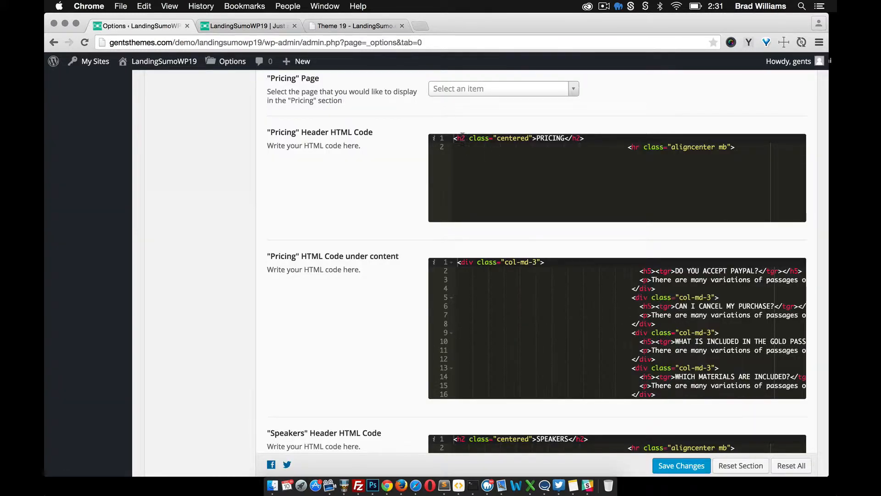
{"action": "left_click", "coordinate": [356, 25]}
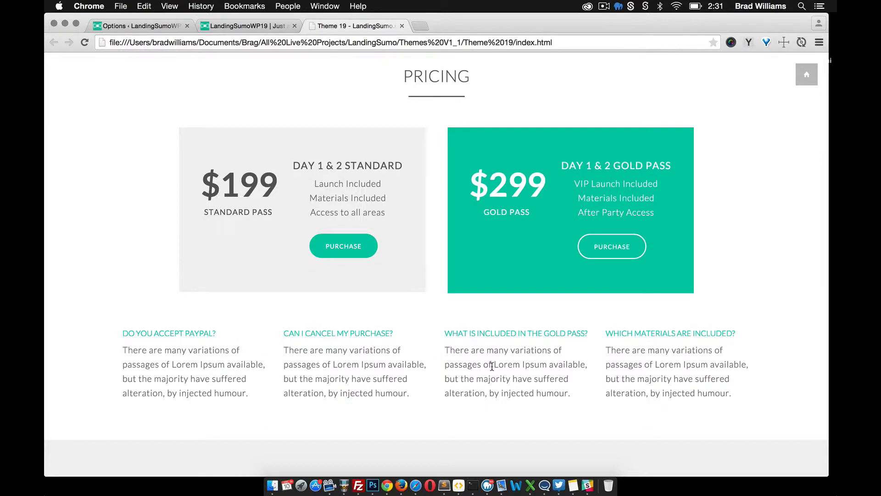
{"action": "scroll", "coordinate": [445, 197], "scroll_direction": "up", "scroll_amount": 1}
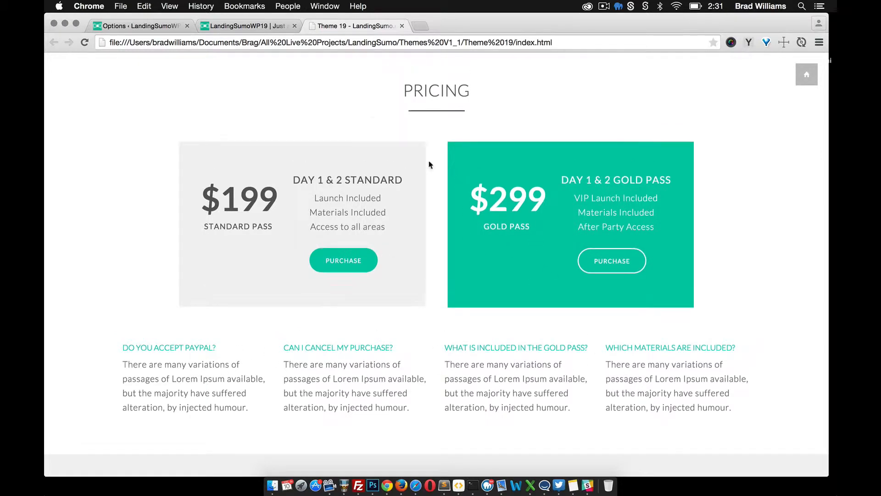
Add a new WordPress page titled "Pricing"
{"action": "left_click", "coordinate": [230, 26]}
{"action": "left_click", "coordinate": [151, 28]}
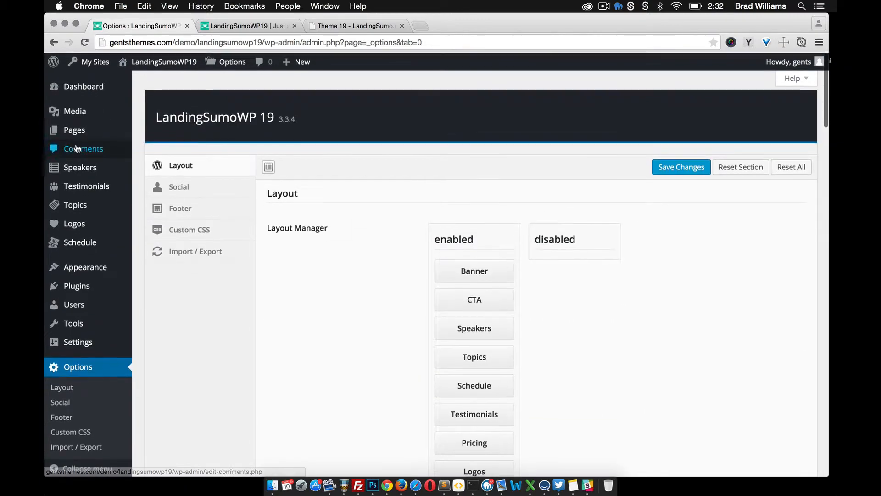
{"action": "mouse_move", "coordinate": [124, 128]}
{"action": "left_click", "coordinate": [158, 146]}
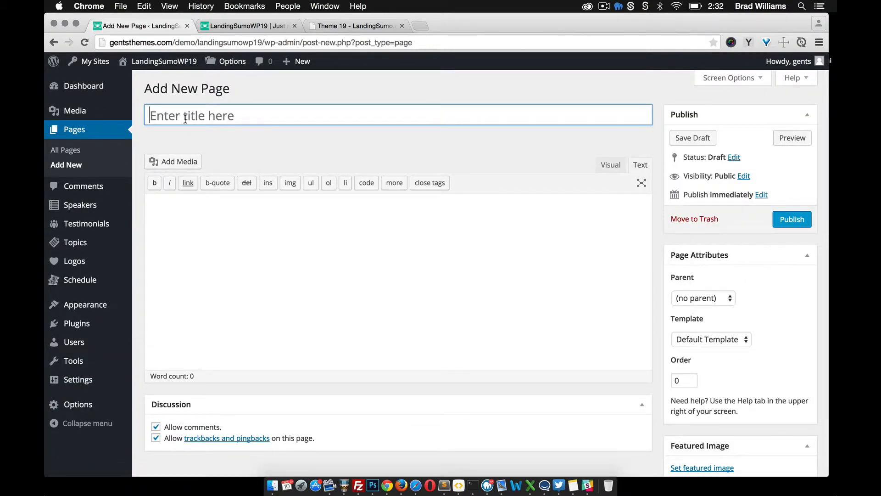
{"action": "left_click", "coordinate": [185, 119]}
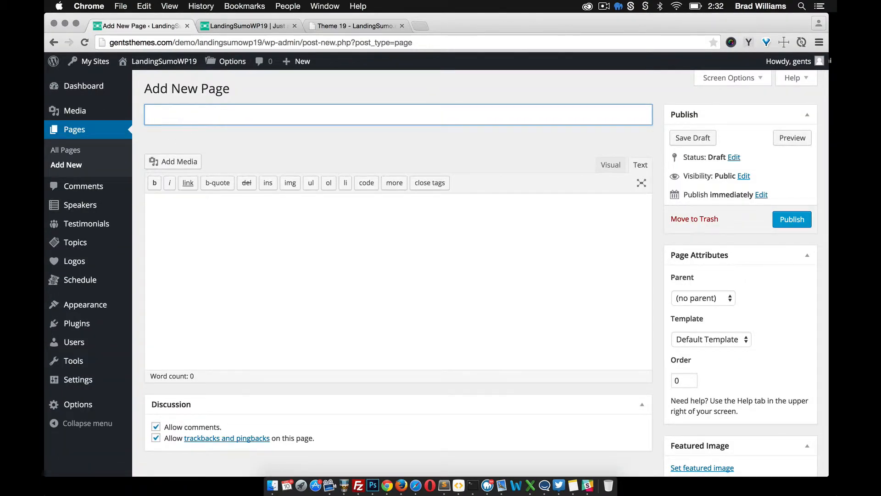
{"action": "type", "text": "Pricing"}
Insert the Pricing Tables shortcode into the page content in visual editing mode and publish the page
{"action": "left_click", "coordinate": [610, 165]}
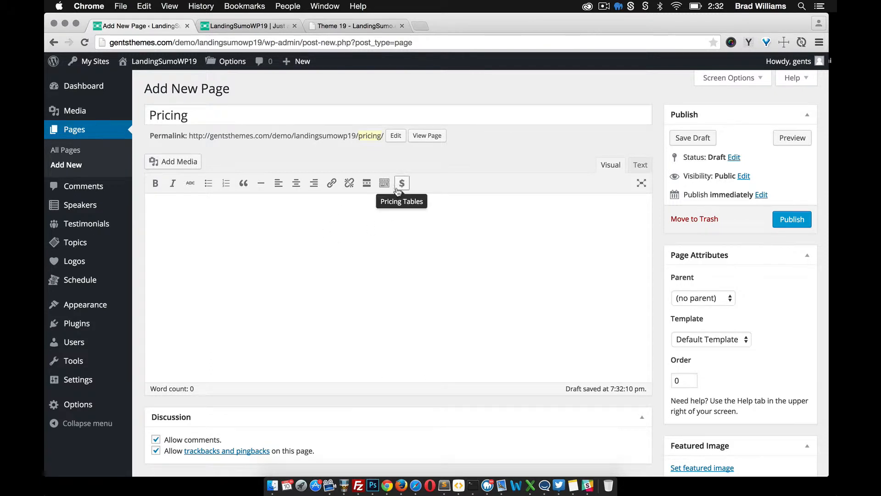
{"action": "left_click", "coordinate": [402, 186]}
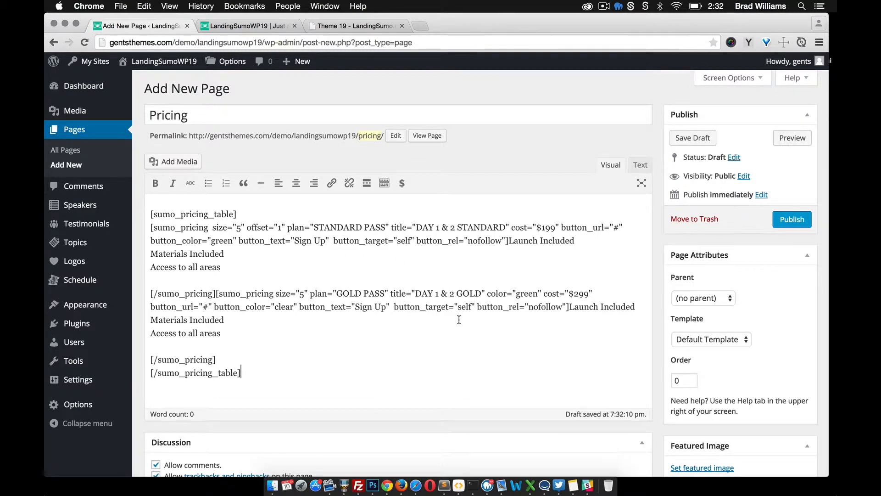
{"action": "scroll", "coordinate": [458, 317], "scroll_direction": "down", "scroll_amount": 2}
{"action": "left_click", "coordinate": [788, 198]}
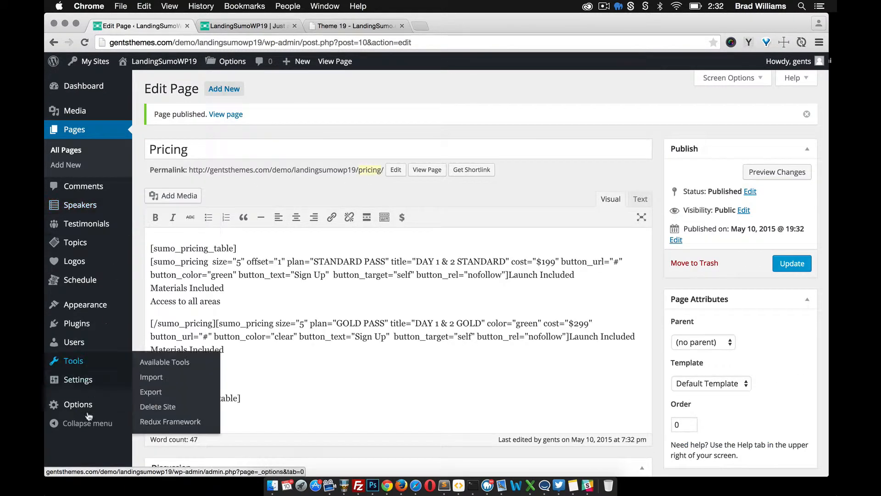
Set the "Pricing" Page option to the Pricing page in the theme's Layout options and save the changes
{"action": "left_click", "coordinate": [88, 411]}
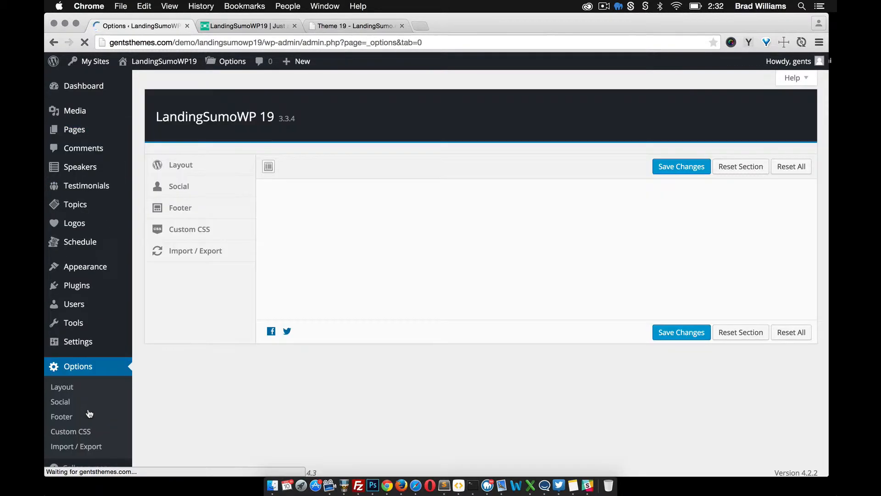
{"action": "scroll", "coordinate": [472, 348], "scroll_direction": "down", "scroll_amount": 10}
{"action": "scroll", "coordinate": [472, 343], "scroll_direction": "down", "scroll_amount": 18}
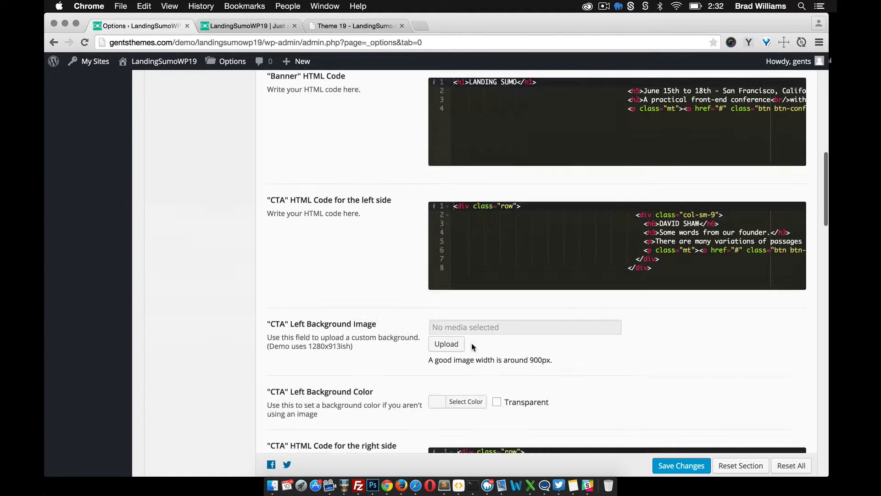
{"action": "scroll", "coordinate": [391, 324], "scroll_direction": "down", "scroll_amount": 4}
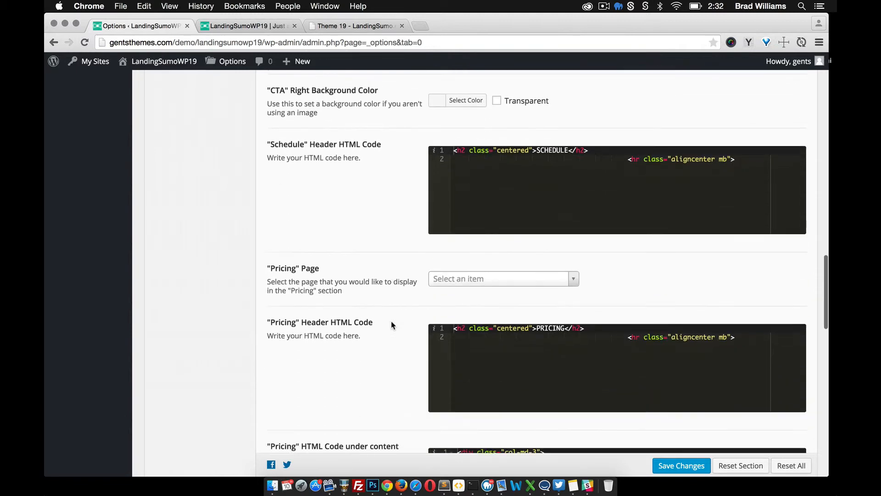
{"action": "left_click", "coordinate": [483, 280]}
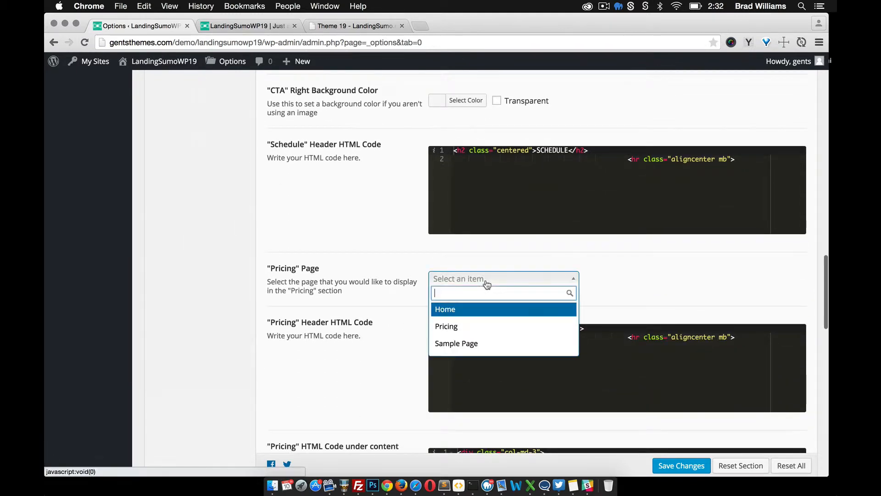
{"action": "left_click", "coordinate": [462, 330]}
{"action": "scroll", "coordinate": [394, 288], "scroll_direction": "down", "scroll_amount": 2}
{"action": "scroll", "coordinate": [393, 292], "scroll_direction": "down", "scroll_amount": 2}
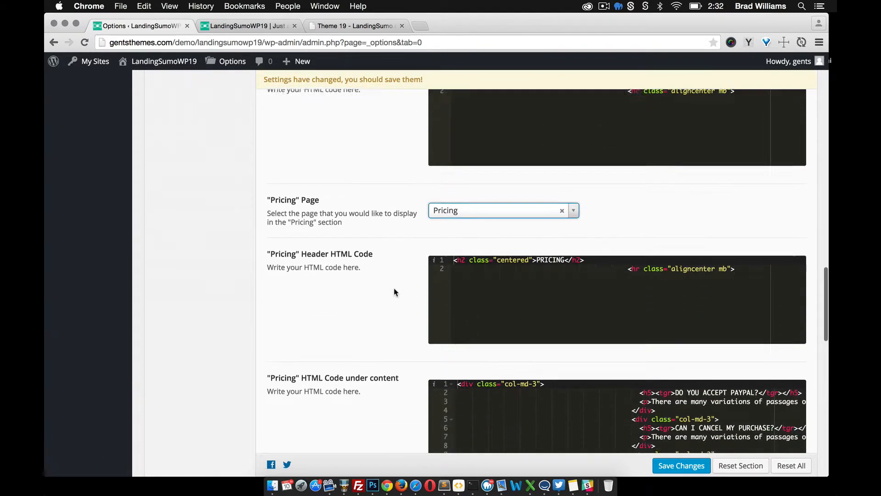
{"action": "left_click", "coordinate": [687, 466]}
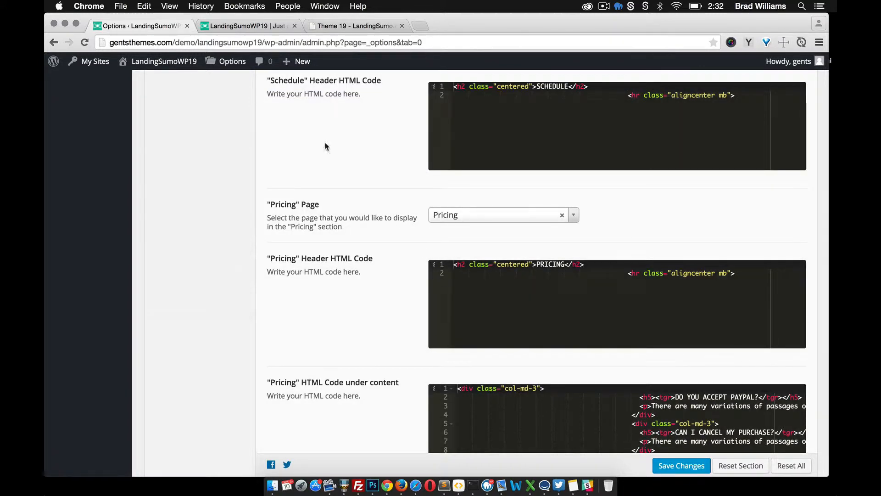
Reload the live LandingSumoWP19 site and check its pricing section
{"action": "left_click", "coordinate": [237, 28]}
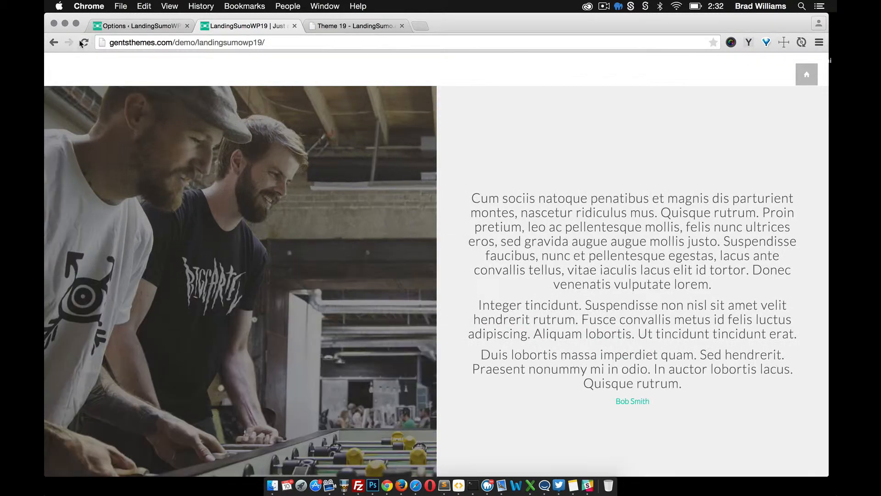
{"action": "left_click", "coordinate": [85, 42]}
{"action": "scroll", "coordinate": [275, 194], "scroll_direction": "down", "scroll_amount": 5}
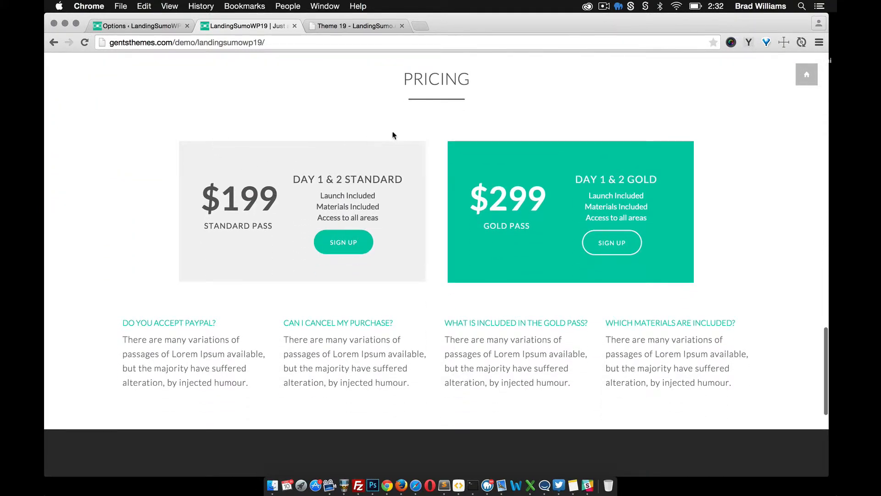
{"action": "scroll", "coordinate": [381, 98], "scroll_direction": "up", "scroll_amount": 4}
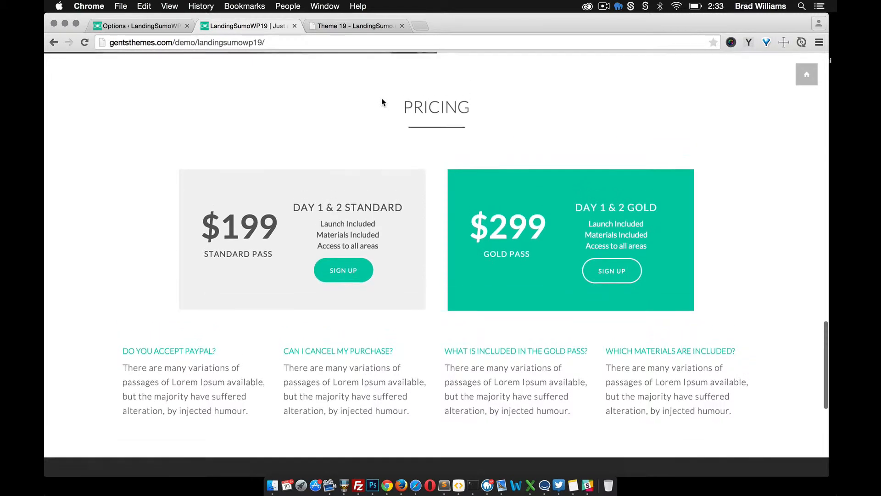
{"action": "scroll", "coordinate": [403, 163], "scroll_direction": "down", "scroll_amount": 2}
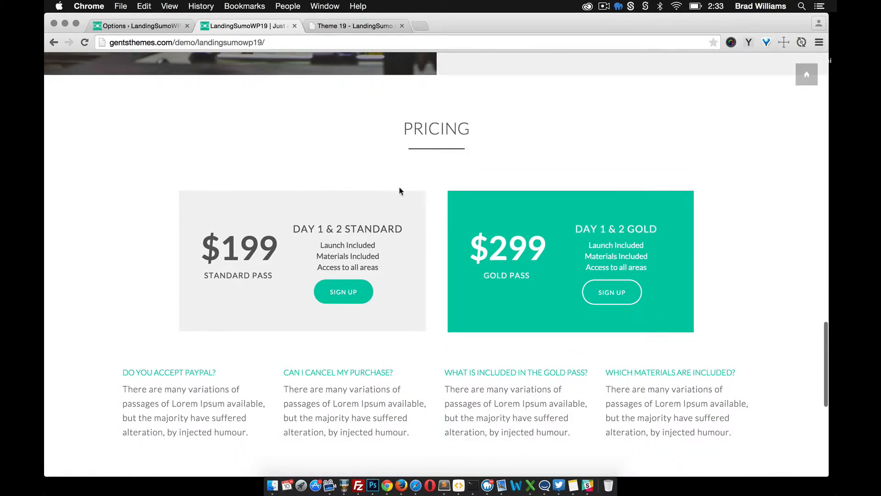
Compare the Pricing HTML under content in the theme options with the question columns on the live page
{"action": "left_click", "coordinate": [140, 27]}
{"action": "scroll", "coordinate": [448, 292], "scroll_direction": "down", "scroll_amount": 4}
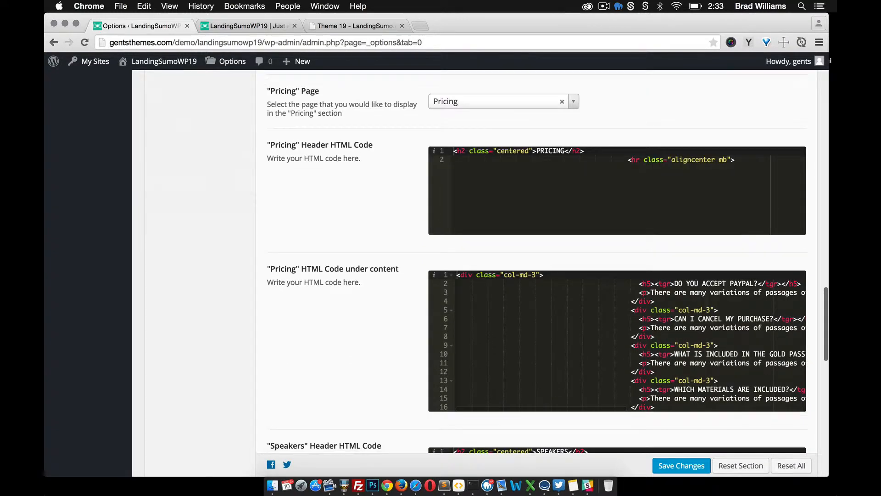
{"action": "left_click", "coordinate": [250, 28]}
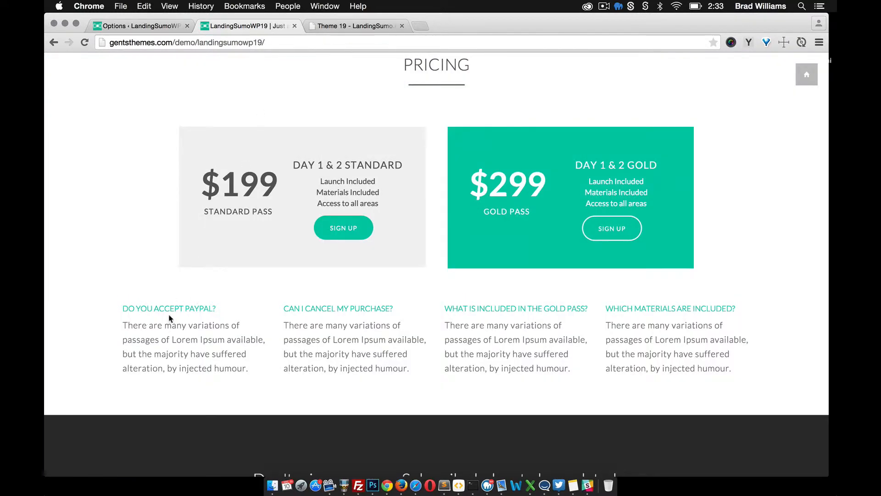
{"action": "scroll", "coordinate": [196, 334], "scroll_direction": "up", "scroll_amount": 3}
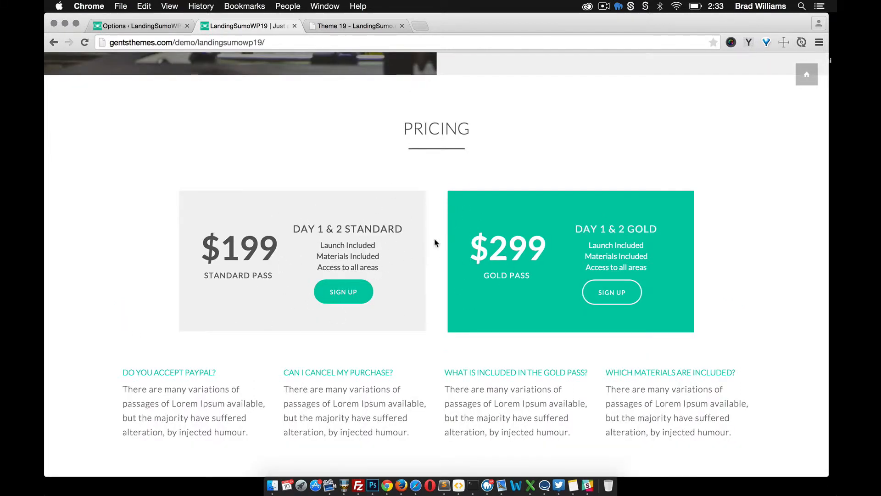
{"action": "left_click", "coordinate": [138, 26]}
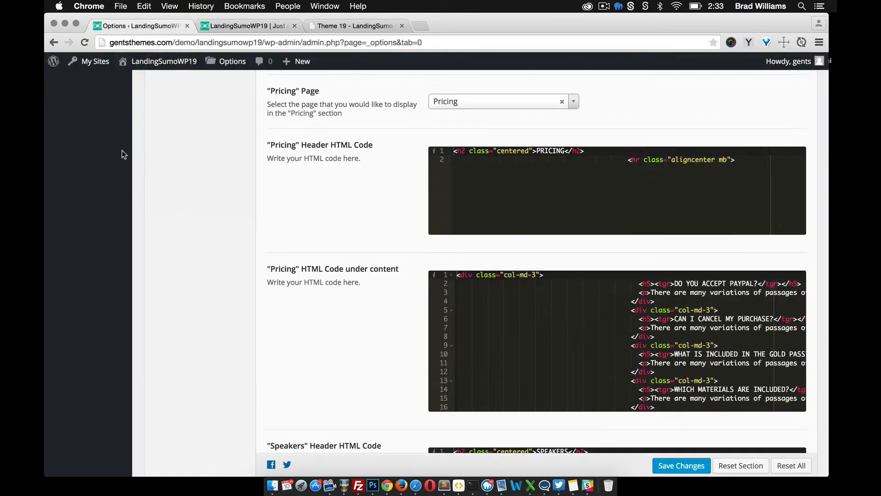
Compare the area below pricing on the live site with the client logo row in the Theme 19 demo
{"action": "scroll", "coordinate": [344, 257], "scroll_direction": "down", "scroll_amount": 7}
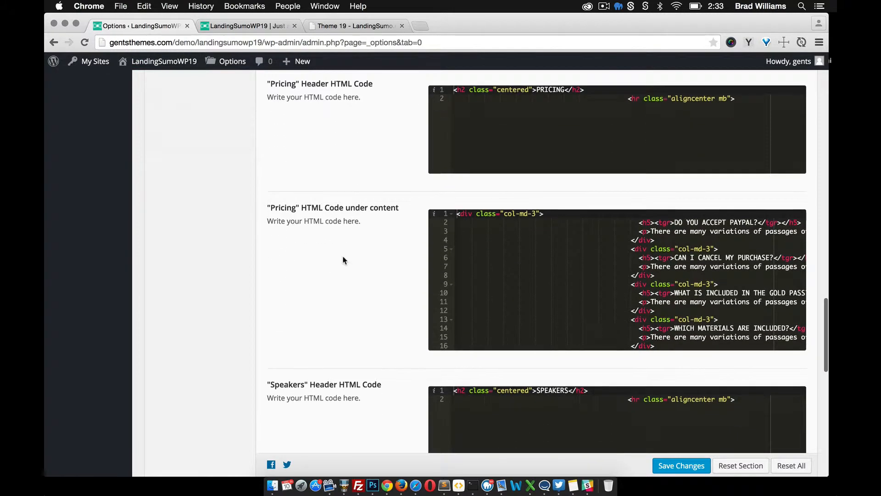
{"action": "left_click", "coordinate": [247, 27]}
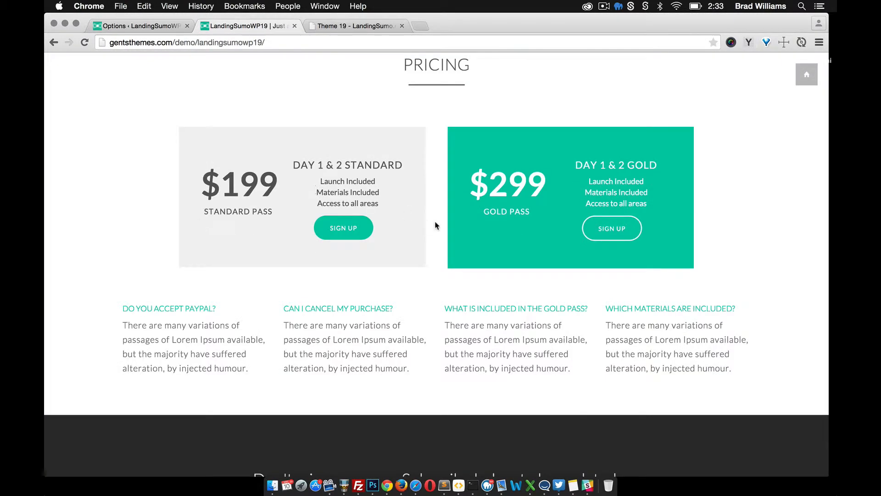
{"action": "scroll", "coordinate": [451, 216], "scroll_direction": "up", "scroll_amount": 3}
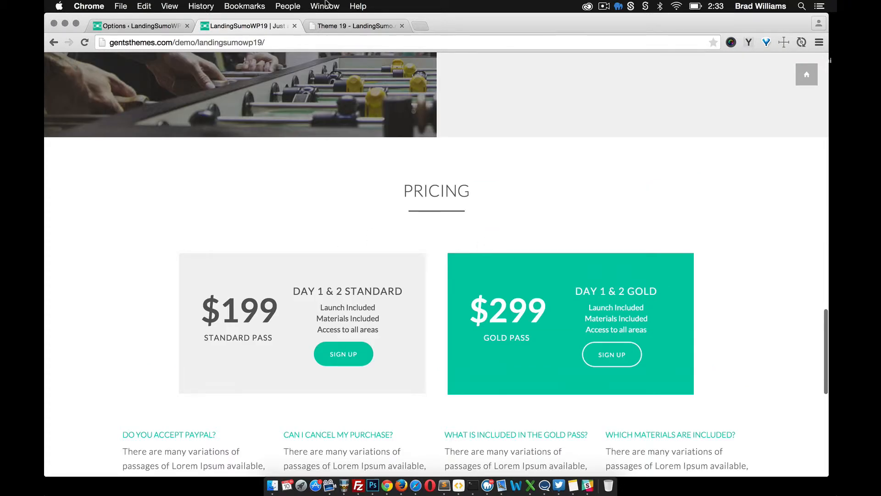
{"action": "left_click", "coordinate": [332, 27]}
{"action": "scroll", "coordinate": [360, 161], "scroll_direction": "down", "scroll_amount": 6}
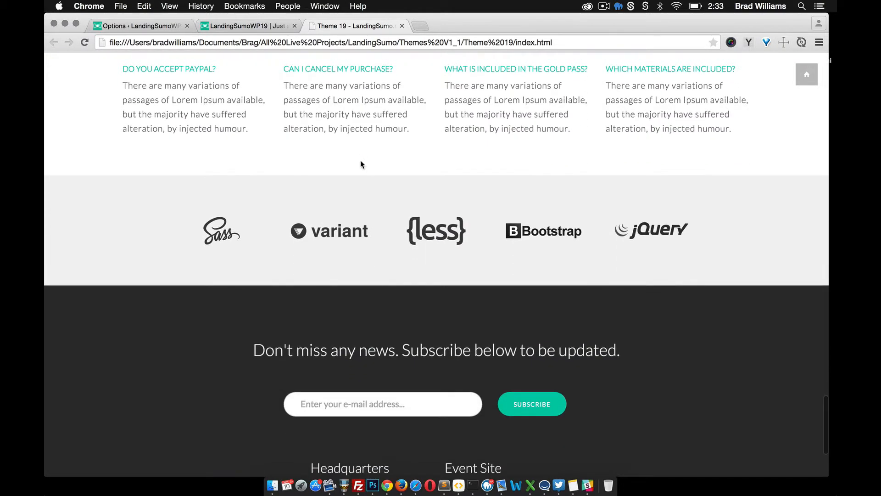
{"action": "scroll", "coordinate": [235, 219], "scroll_direction": "down", "scroll_amount": 1}
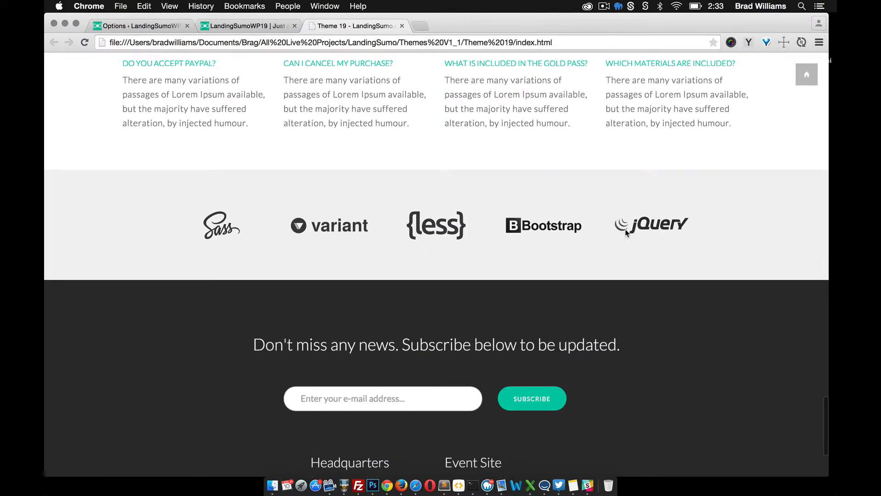
{"action": "left_click", "coordinate": [231, 27]}
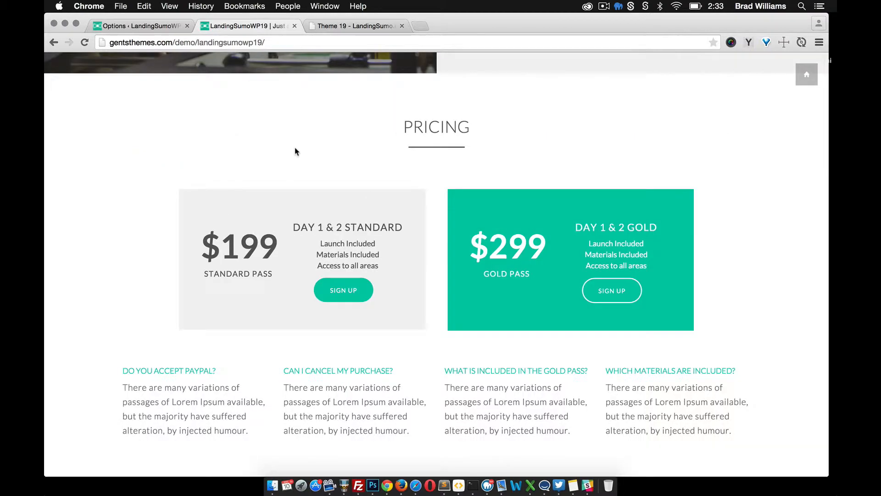
Start a new Logo entry in the WordPress admin
{"action": "left_click", "coordinate": [137, 28]}
{"action": "scroll", "coordinate": [231, 213], "scroll_direction": "up", "scroll_amount": 10}
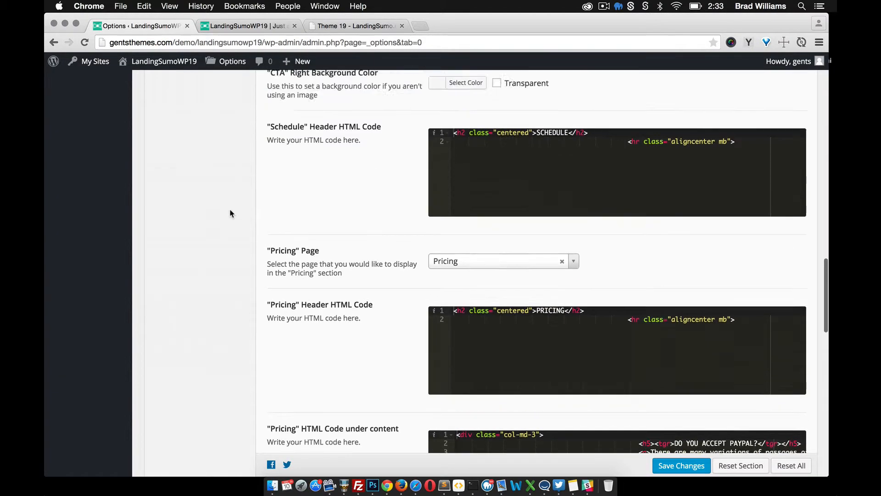
{"action": "scroll", "coordinate": [231, 213], "scroll_direction": "up", "scroll_amount": 15}
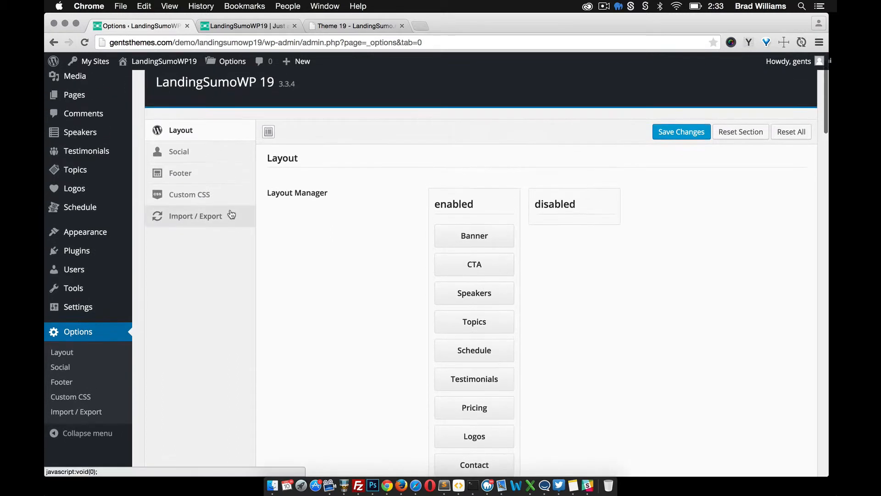
{"action": "mouse_move", "coordinate": [94, 207]}
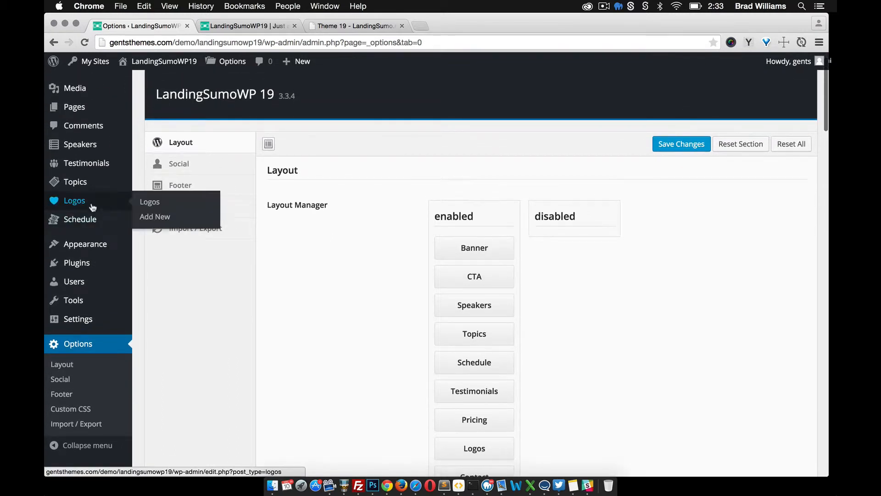
{"action": "left_click", "coordinate": [165, 219]}
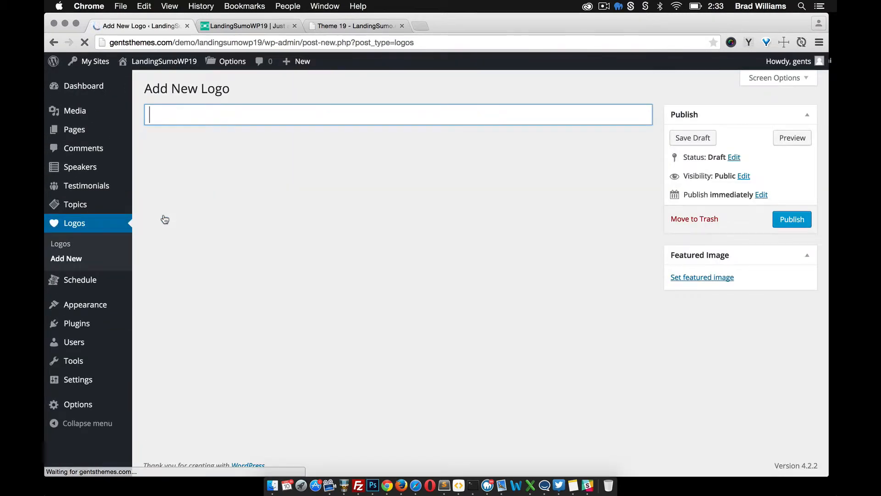
{"action": "left_click", "coordinate": [216, 116]}
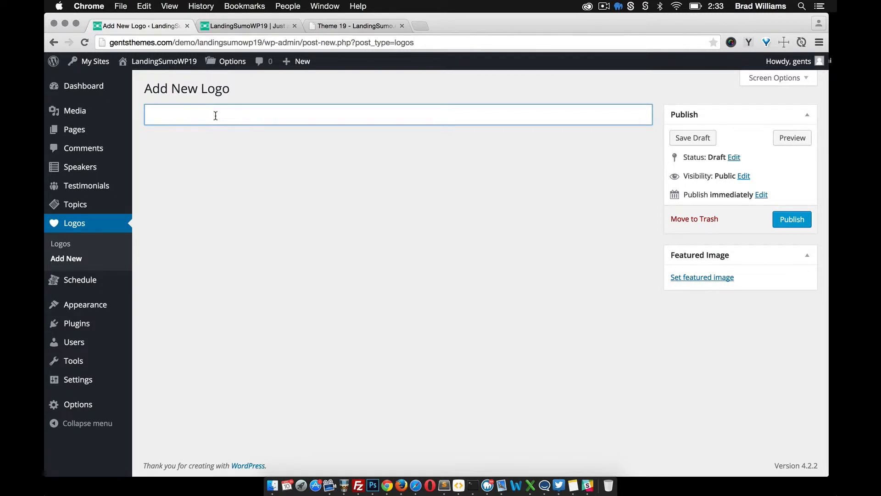
Upload client1.png through client5.png from the Theme 19 assets img folder while choosing the logo's featured image
{"action": "left_click", "coordinate": [715, 277]}
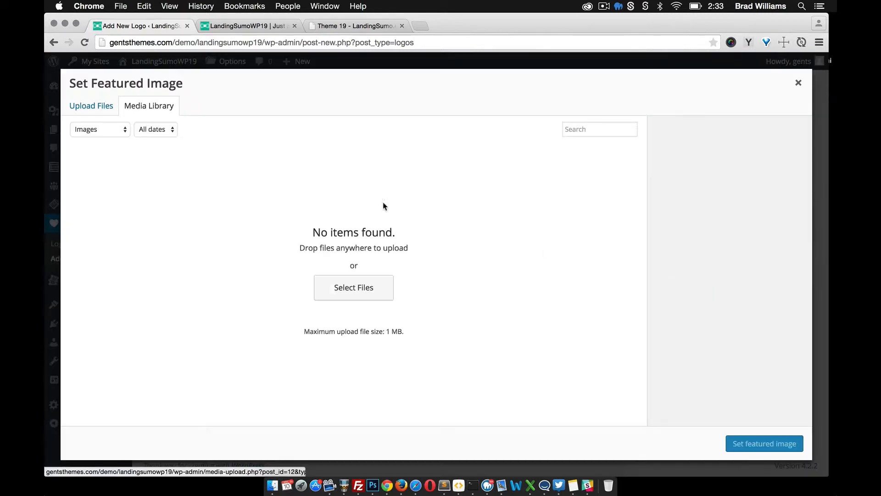
{"action": "left_click", "coordinate": [91, 109]}
{"action": "left_click", "coordinate": [430, 269]}
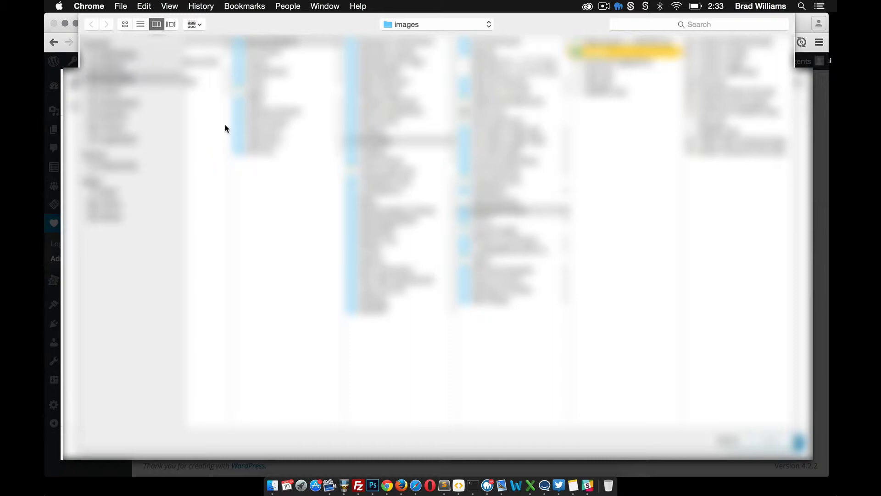
{"action": "left_click", "coordinate": [380, 190]}
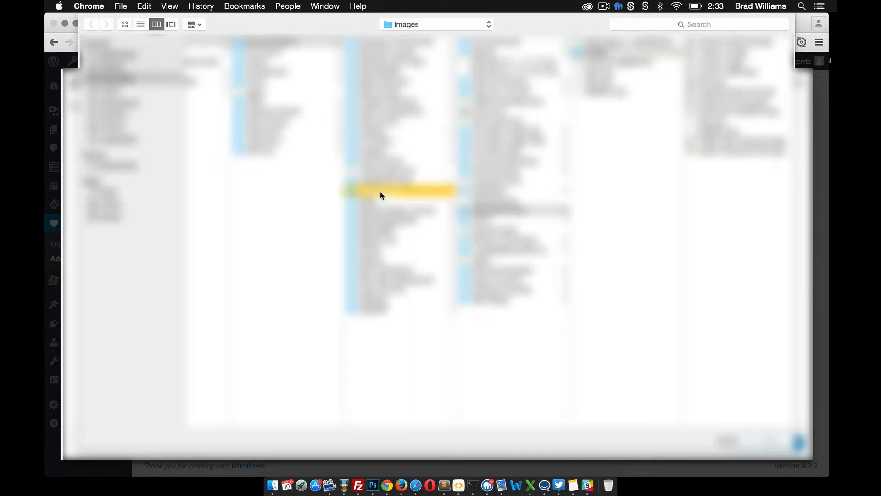
{"action": "left_click", "coordinate": [500, 73]}
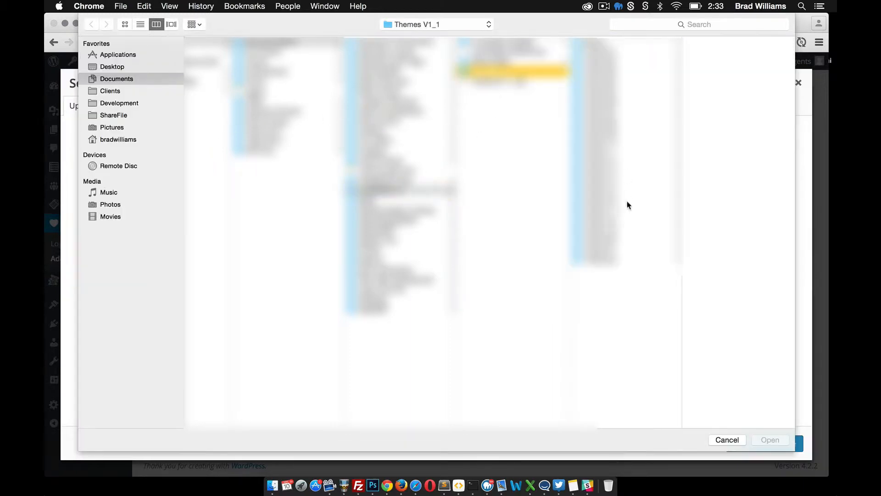
{"action": "left_click", "coordinate": [612, 232]}
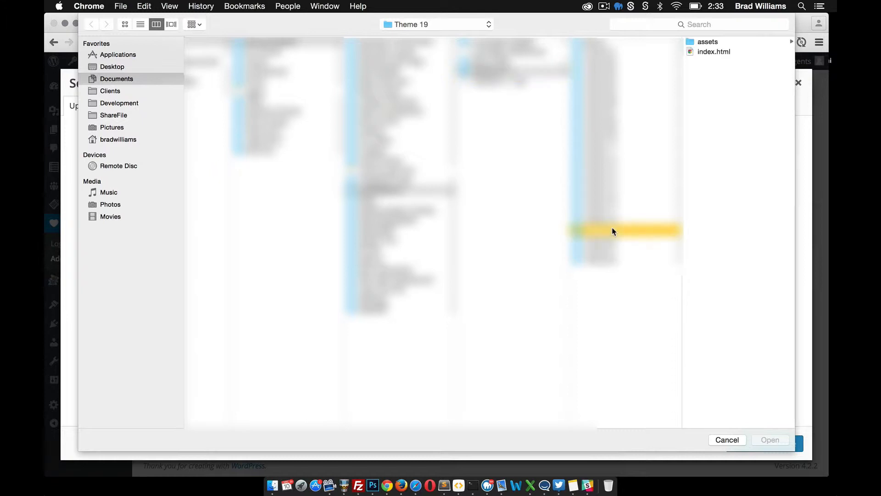
{"action": "left_click", "coordinate": [706, 41]}
{"action": "left_click", "coordinate": [704, 62]}
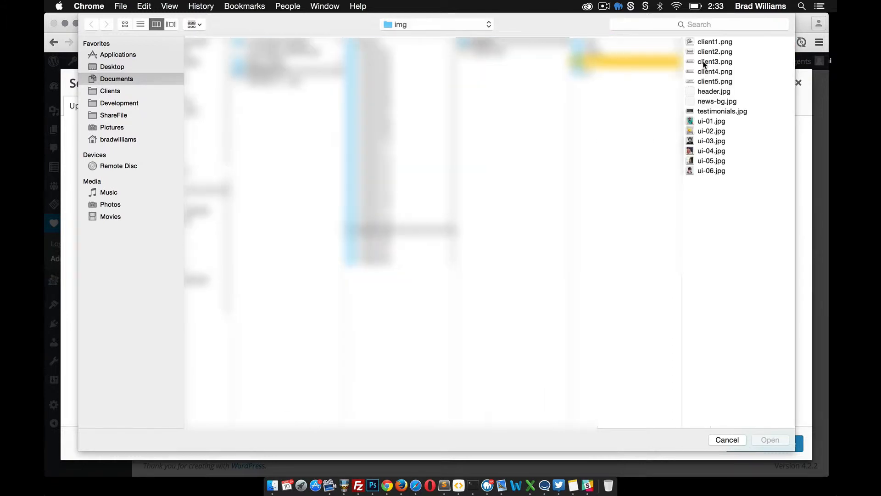
{"action": "left_click", "coordinate": [714, 81]}
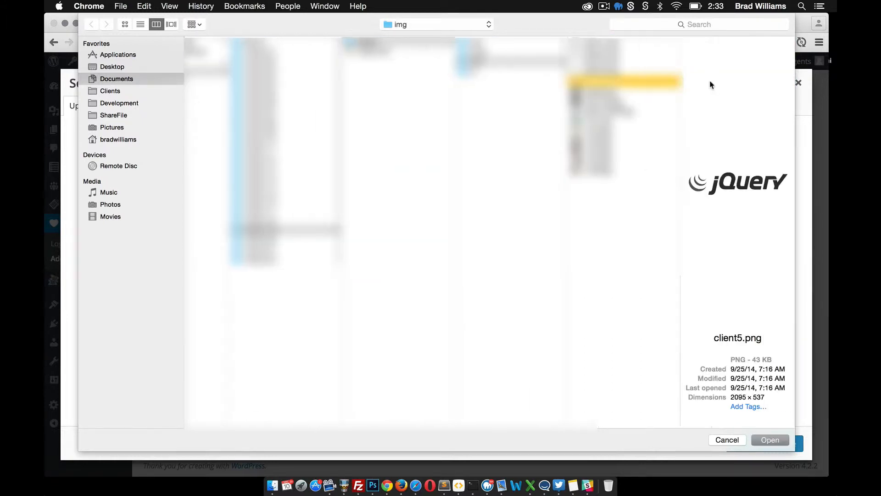
{"action": "left_click", "coordinate": [603, 45]}
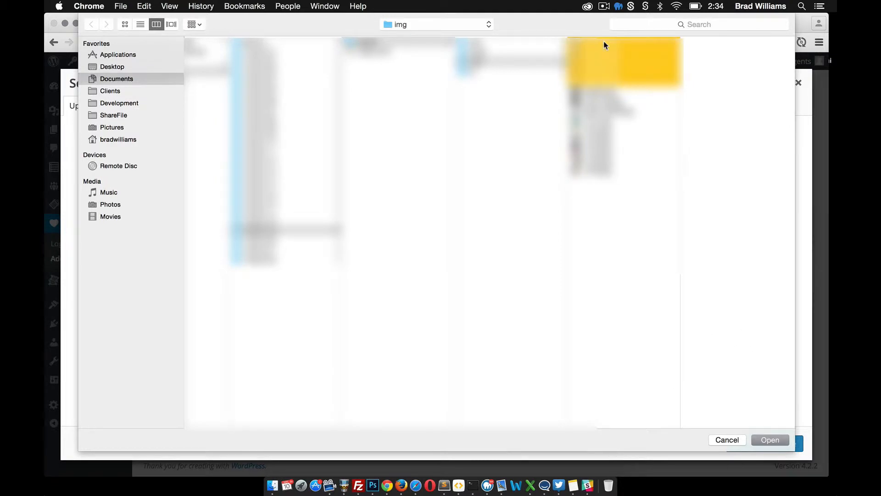
{"action": "left_click", "coordinate": [769, 440]}
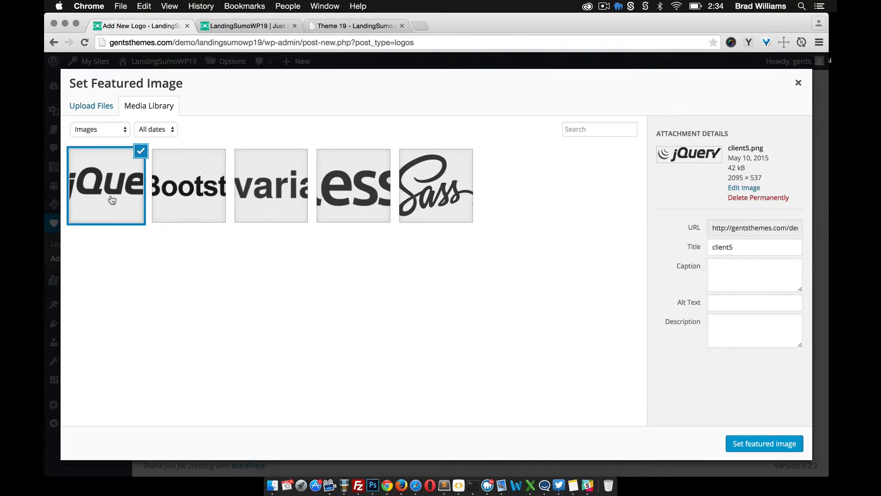
Set client5.png as the featured image, title the logo "jQuery" and publish it
{"action": "left_click", "coordinate": [740, 447]}
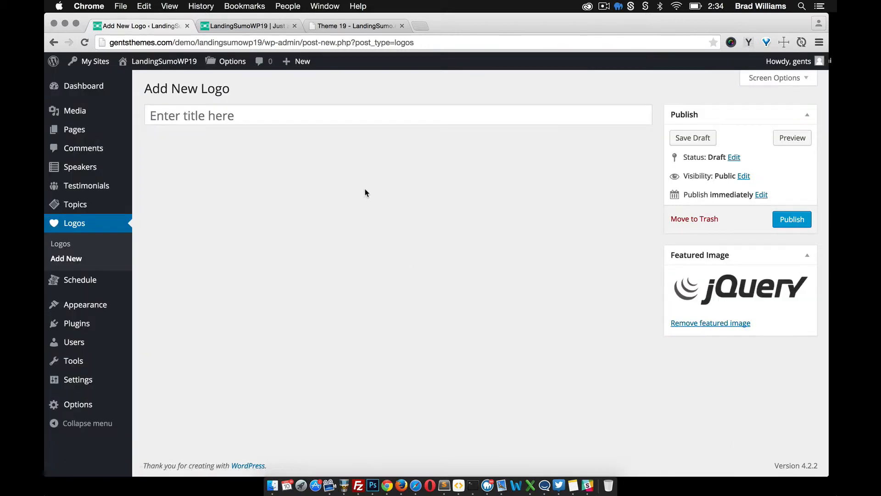
{"action": "left_click", "coordinate": [254, 113]}
{"action": "type", "text": "jQuery"}
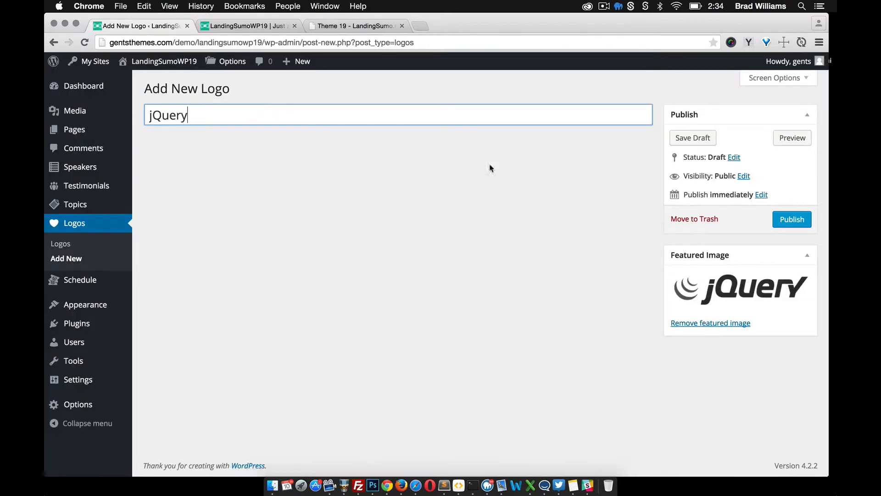
{"action": "left_click", "coordinate": [798, 218]}
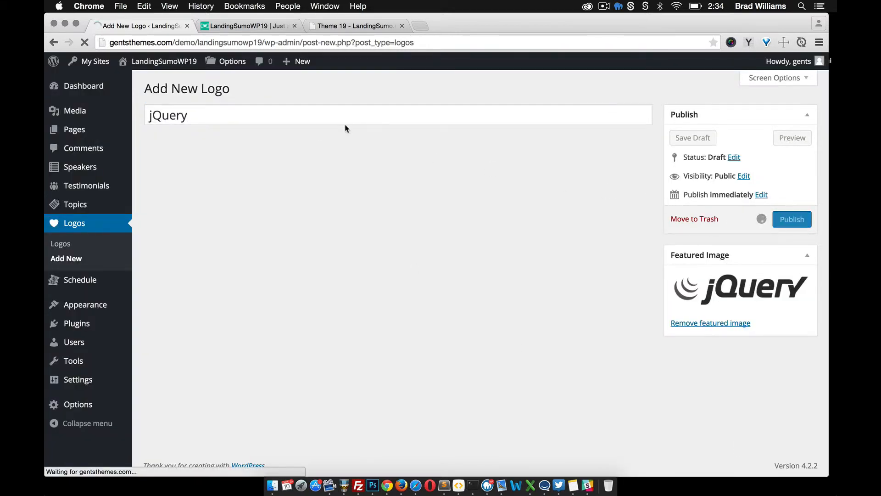
Reload the live LandingSumoWP19 site and check the logo section below pricing
{"action": "left_click", "coordinate": [234, 25]}
{"action": "left_click", "coordinate": [86, 42]}
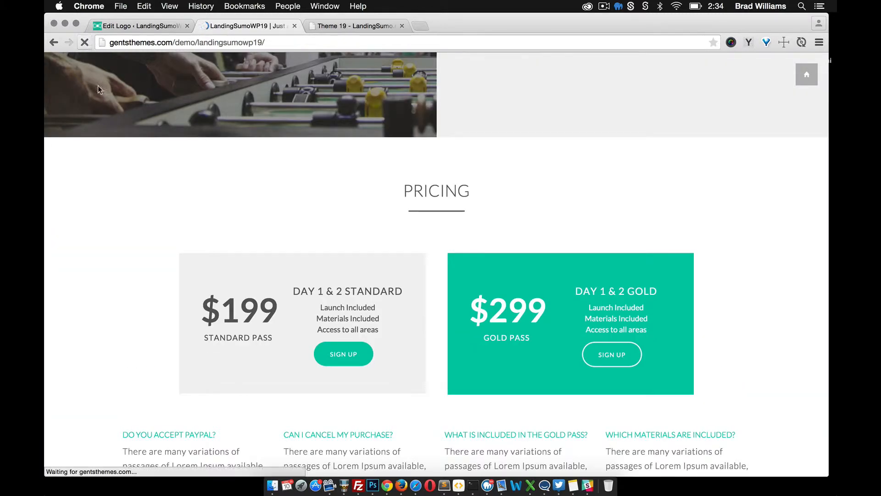
{"action": "scroll", "coordinate": [124, 202], "scroll_direction": "down", "scroll_amount": 8}
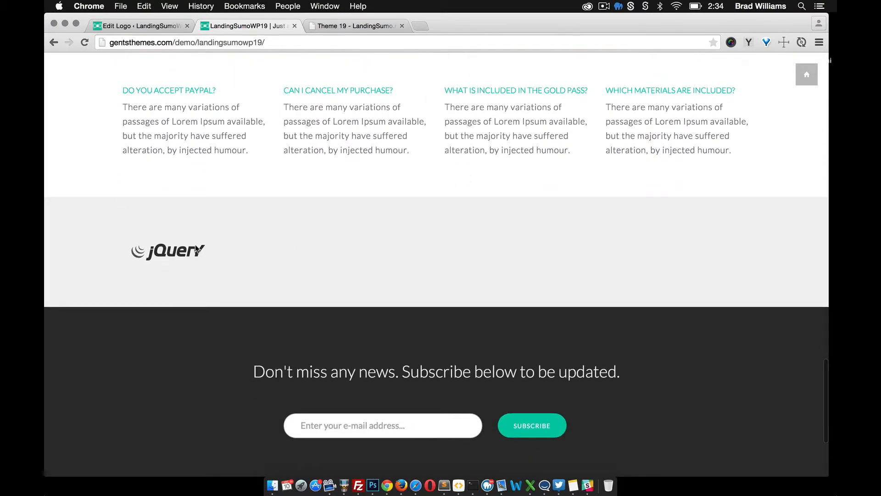
Add a second logo titled "Bootstrap" with client4.png as its featured image and publish it
{"action": "left_click", "coordinate": [151, 25]}
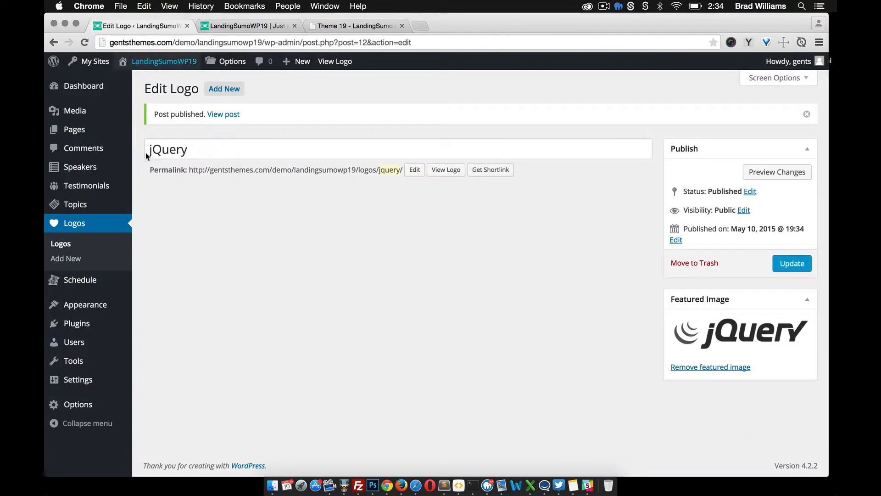
{"action": "left_click", "coordinate": [67, 260]}
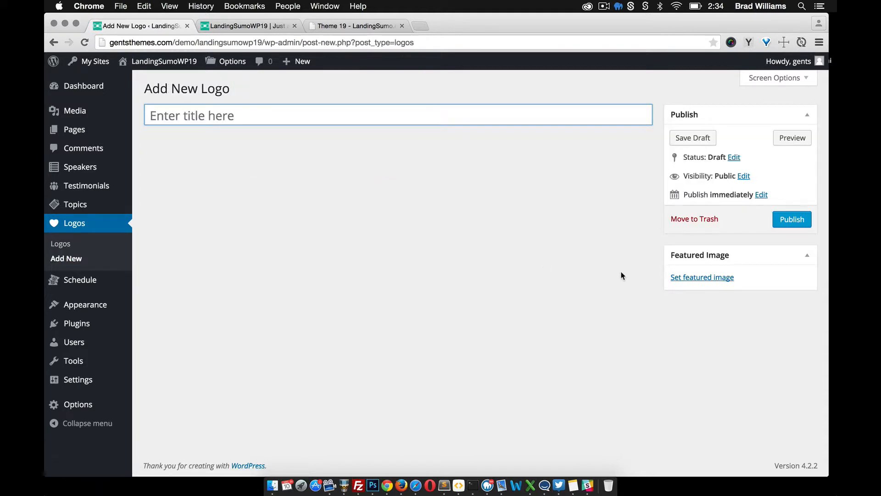
{"action": "left_click", "coordinate": [687, 277]}
{"action": "left_click", "coordinate": [193, 180]}
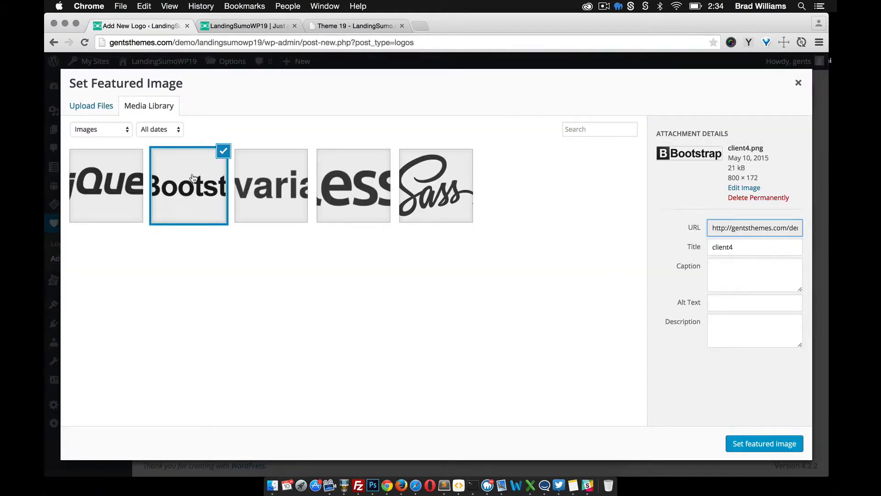
{"action": "left_click", "coordinate": [764, 443]}
{"action": "left_click", "coordinate": [230, 115]}
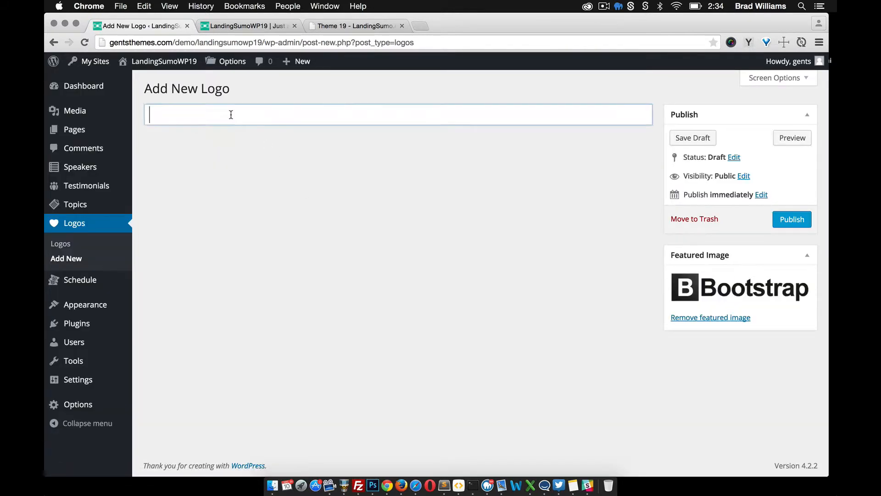
{"action": "type", "text": "Bootst"}
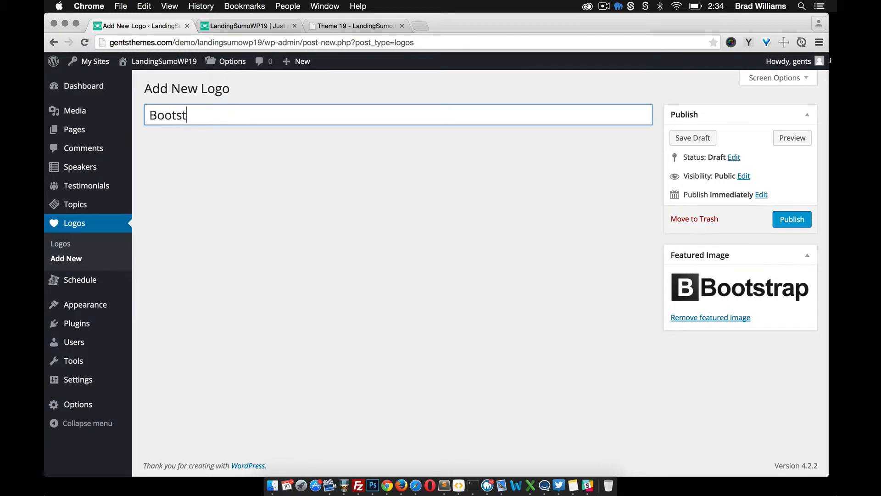
{"action": "type", "text": "rap"}
{"action": "left_click", "coordinate": [792, 219]}
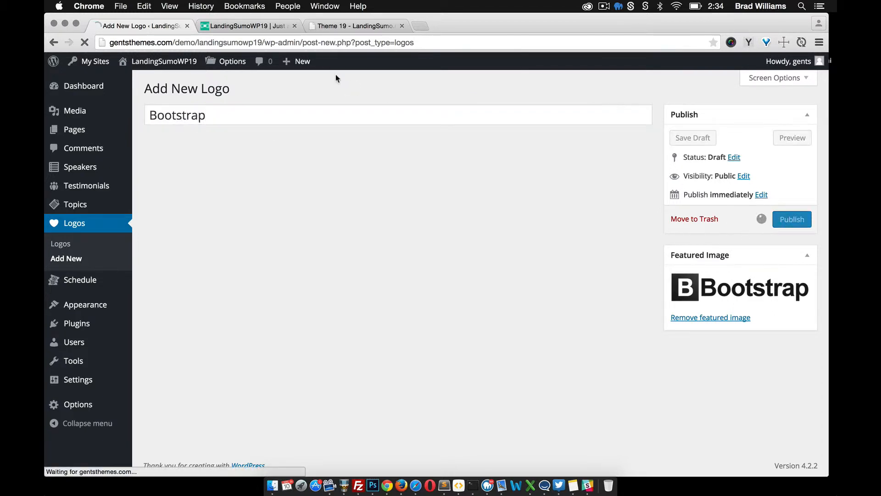
Reload the live site and compare its logo row and contact section with the Theme 19 demo
{"action": "left_click", "coordinate": [225, 27]}
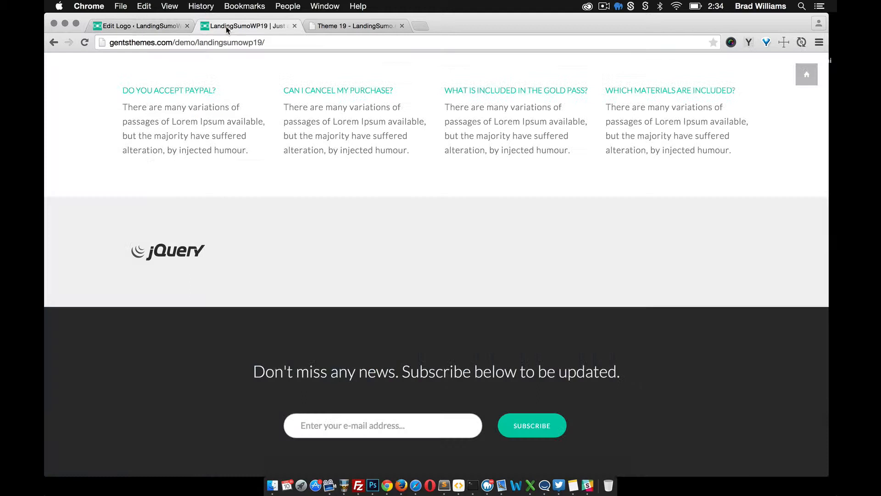
{"action": "left_click", "coordinate": [83, 44]}
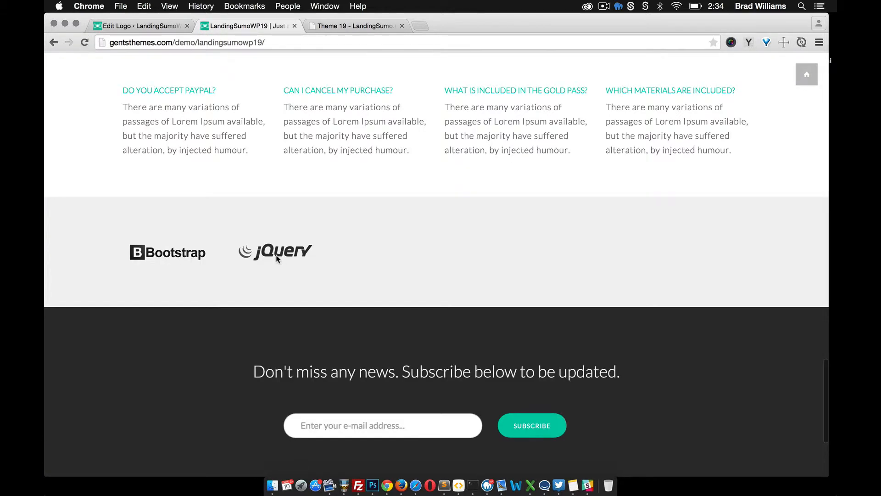
{"action": "scroll", "coordinate": [285, 291], "scroll_direction": "down", "scroll_amount": 5}
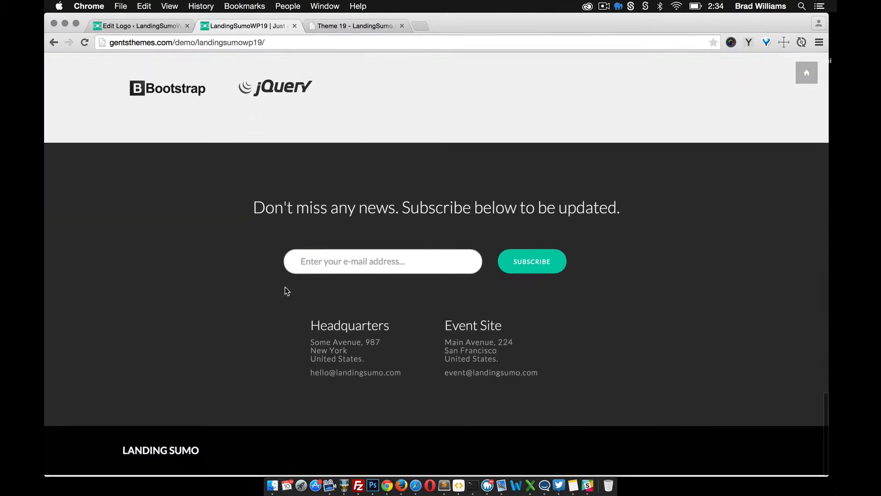
{"action": "left_click", "coordinate": [330, 28]}
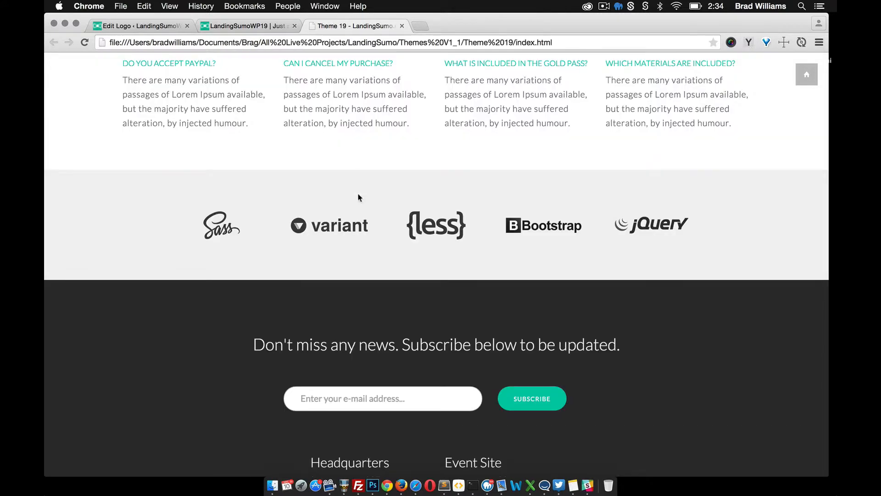
Check the contact section on the demo and live site, and find the "Contact" HTML code in the theme's layout options
{"action": "scroll", "coordinate": [358, 198], "scroll_direction": "down", "scroll_amount": 5}
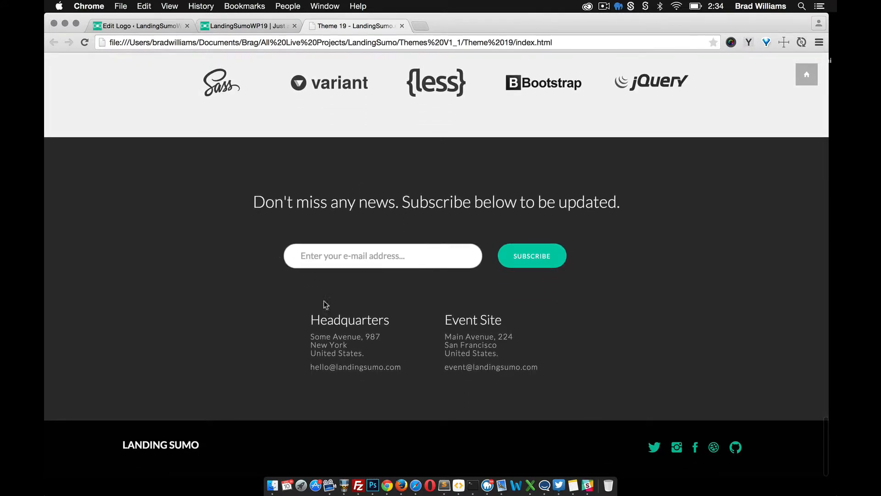
{"action": "left_click", "coordinate": [227, 26]}
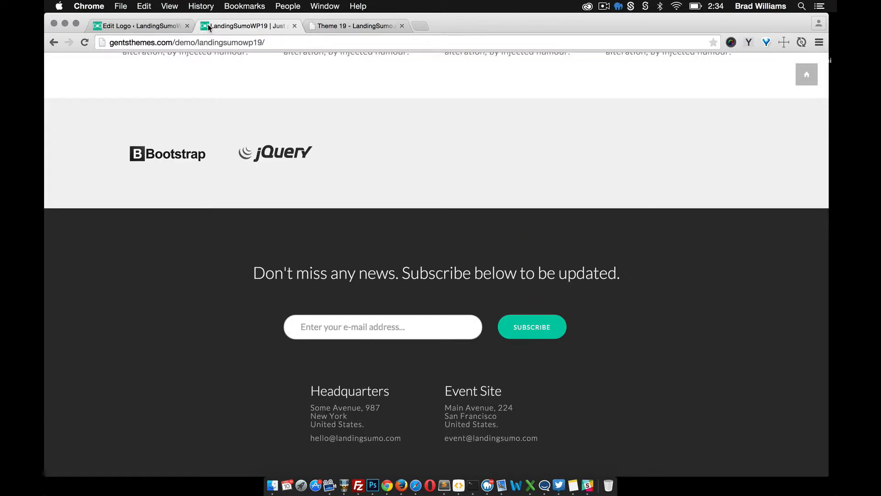
{"action": "left_click", "coordinate": [142, 27]}
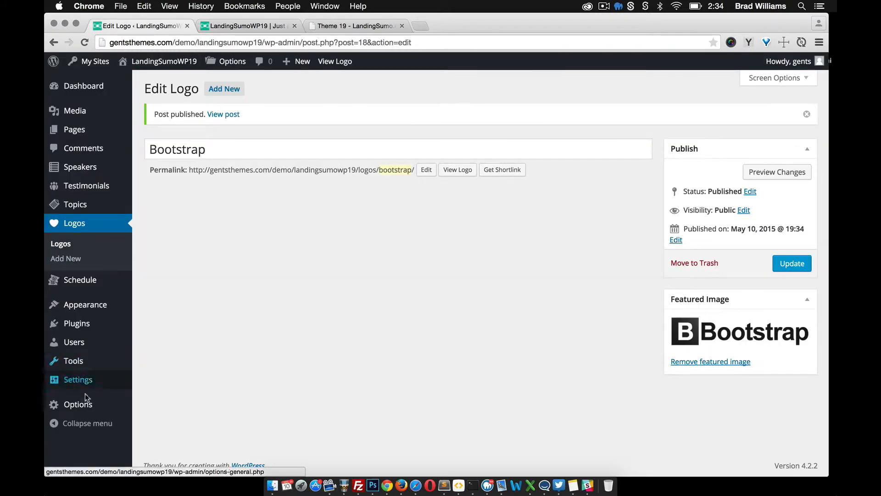
{"action": "left_click", "coordinate": [87, 406]}
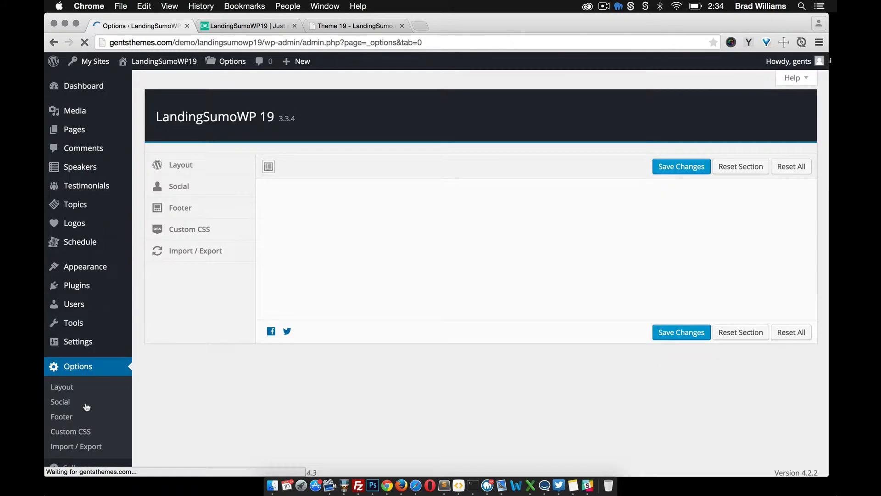
{"action": "scroll", "coordinate": [319, 324], "scroll_direction": "down", "scroll_amount": 15}
{"action": "scroll", "coordinate": [318, 320], "scroll_direction": "down", "scroll_amount": 15}
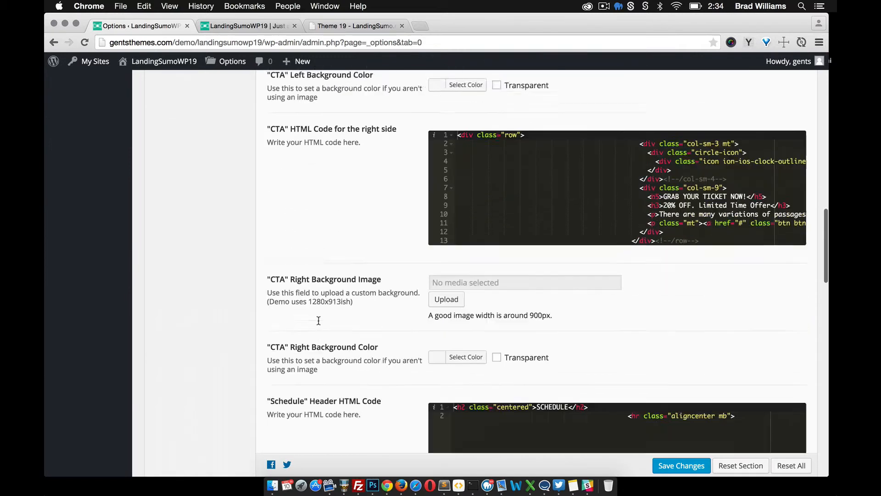
{"action": "scroll", "coordinate": [318, 320], "scroll_direction": "down", "scroll_amount": 15}
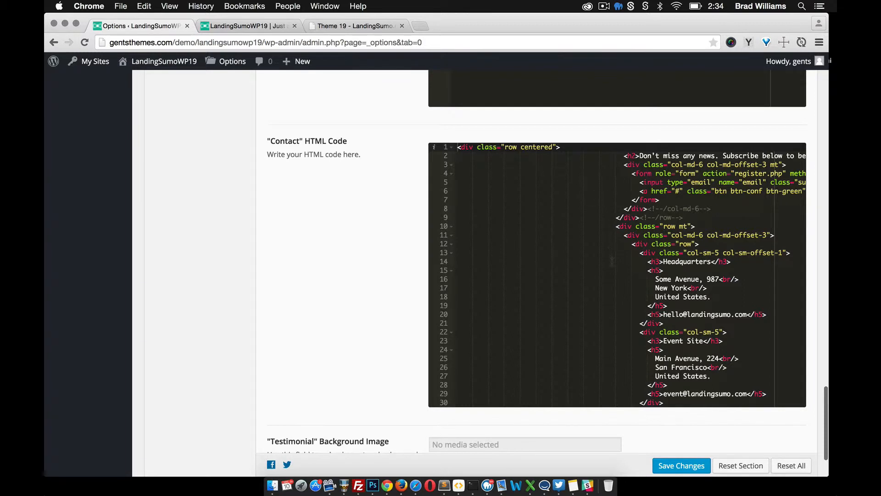
Review the "Contact" HTML code for the subscribe form, Headquarters and Event Site against the live contact section
{"action": "scroll", "coordinate": [612, 260], "scroll_direction": "right", "scroll_amount": 5}
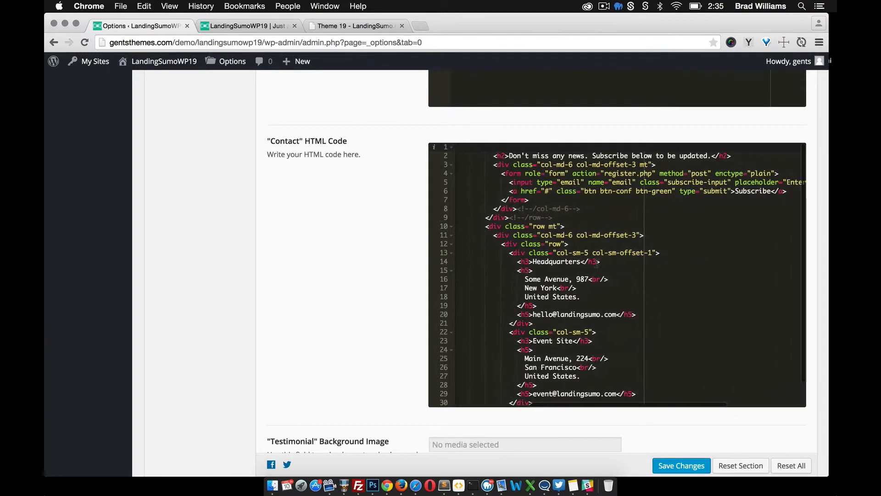
{"action": "scroll", "coordinate": [597, 262], "scroll_direction": "left", "scroll_amount": 3}
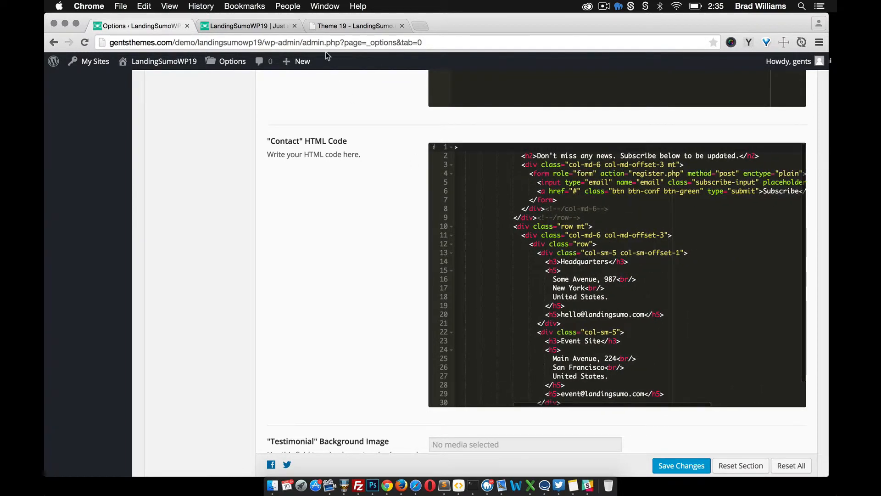
{"action": "left_click", "coordinate": [247, 26]}
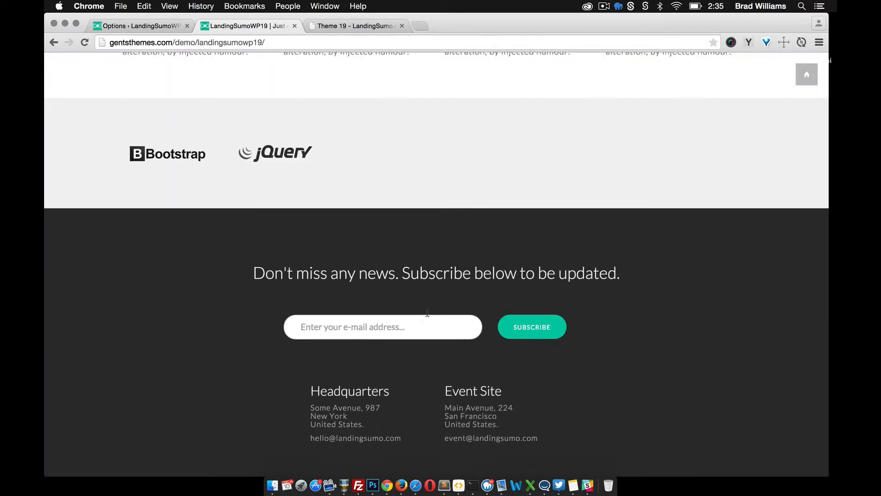
{"action": "left_click", "coordinate": [149, 26]}
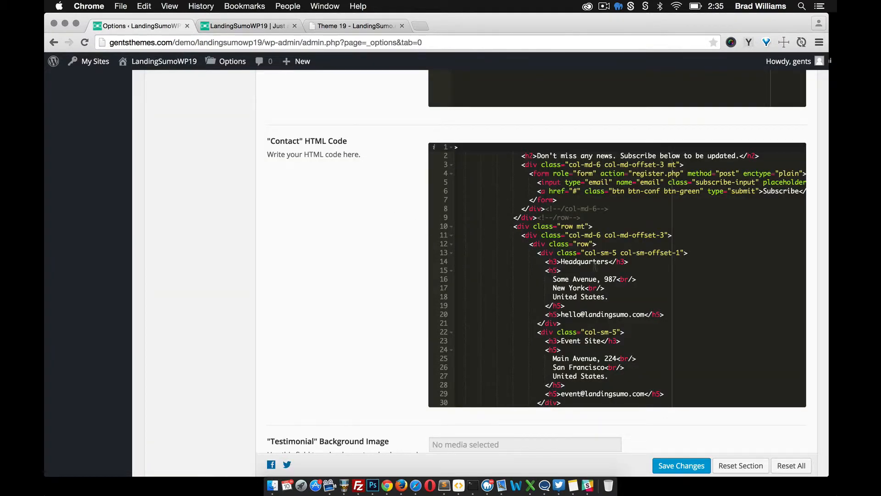
{"action": "scroll", "coordinate": [595, 266], "scroll_direction": "left", "scroll_amount": 1}
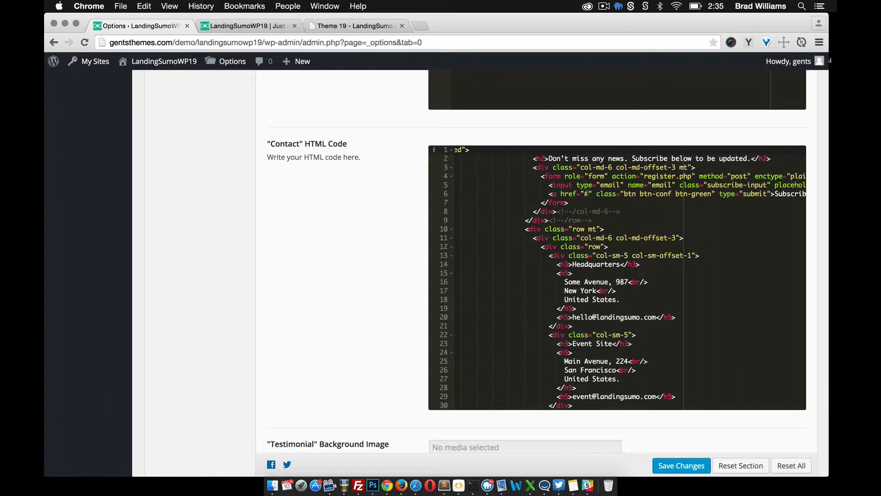
{"action": "scroll", "coordinate": [586, 194], "scroll_direction": "right", "scroll_amount": 3}
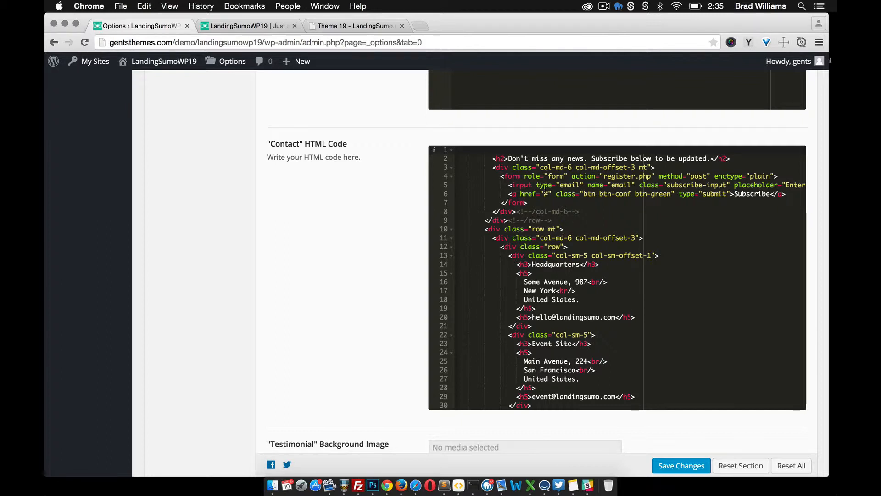
{"action": "scroll", "coordinate": [617, 277], "scroll_direction": "right", "scroll_amount": 2}
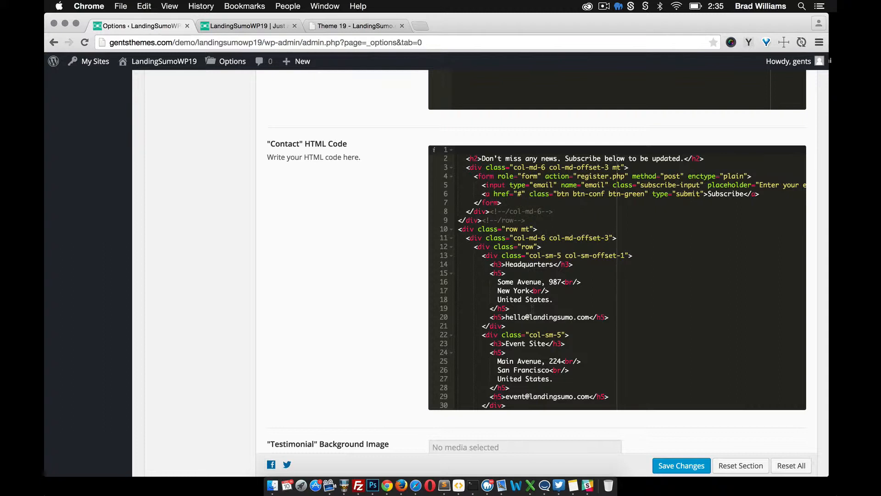
{"action": "scroll", "coordinate": [532, 308], "scroll_direction": "down", "scroll_amount": 3}
{"action": "scroll", "coordinate": [533, 308], "scroll_direction": "left", "scroll_amount": 5}
{"action": "scroll", "coordinate": [533, 275], "scroll_direction": "up", "scroll_amount": 3}
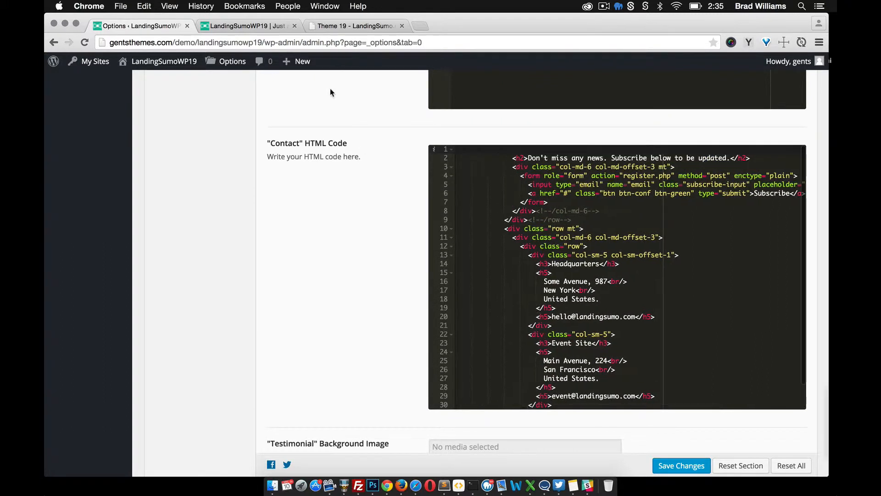
Compare the live site's footer with the Theme 19 demo's footer text and social icons
{"action": "left_click", "coordinate": [260, 29]}
{"action": "scroll", "coordinate": [388, 292], "scroll_direction": "up", "scroll_amount": 2}
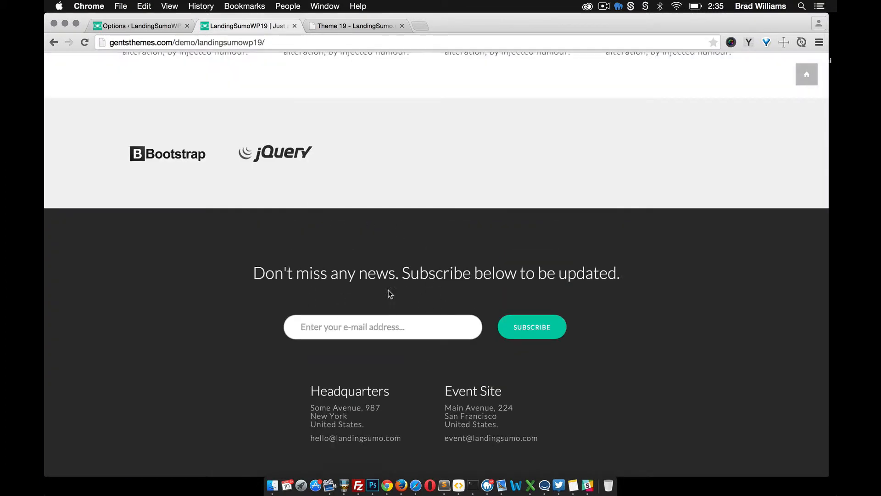
{"action": "scroll", "coordinate": [388, 292], "scroll_direction": "down", "scroll_amount": 2}
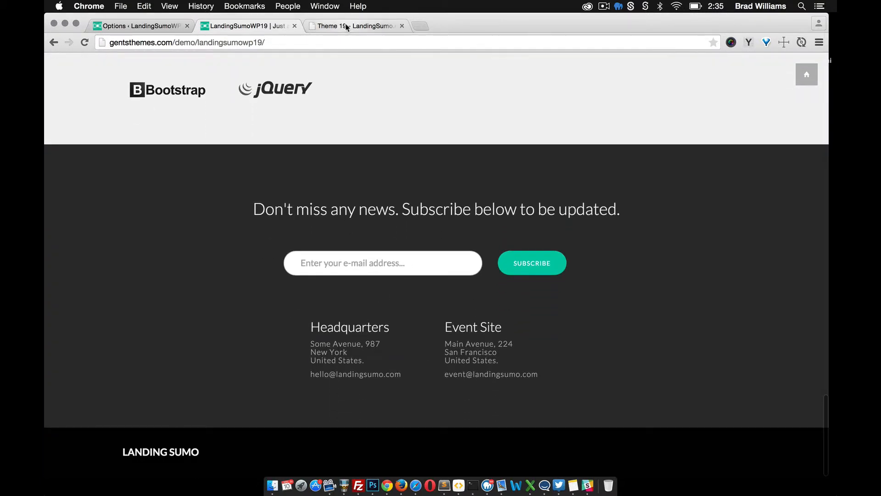
{"action": "left_click", "coordinate": [342, 33]}
{"action": "scroll", "coordinate": [236, 398], "scroll_direction": "up", "scroll_amount": 1}
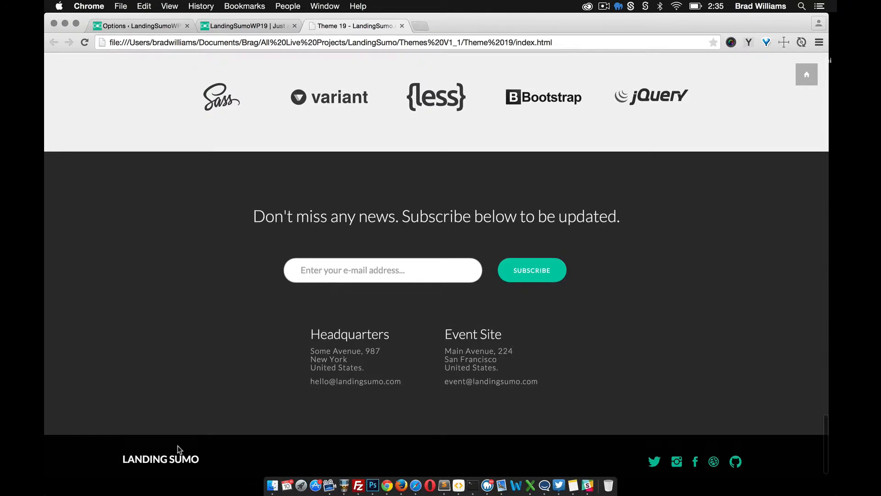
{"action": "scroll", "coordinate": [185, 463], "scroll_direction": "down", "scroll_amount": 1}
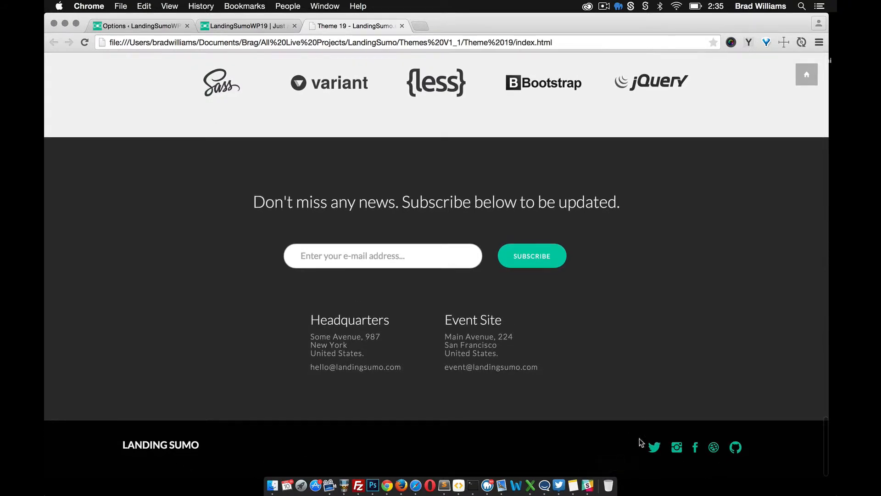
Examine the HTML code in the theme's Footer options and compare it with the live site's footer
{"action": "left_click", "coordinate": [162, 29]}
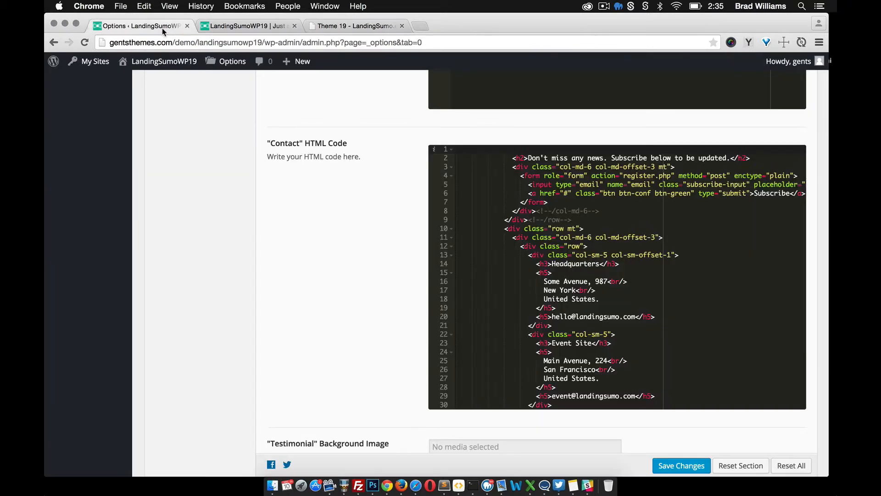
{"action": "scroll", "coordinate": [217, 124], "scroll_direction": "up", "scroll_amount": 10}
{"action": "scroll", "coordinate": [217, 125], "scroll_direction": "up", "scroll_amount": 5}
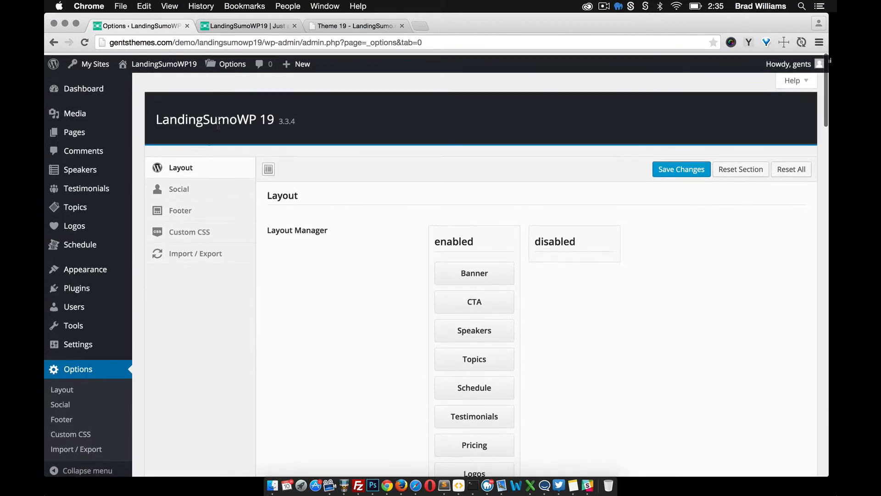
{"action": "left_click", "coordinate": [200, 208]}
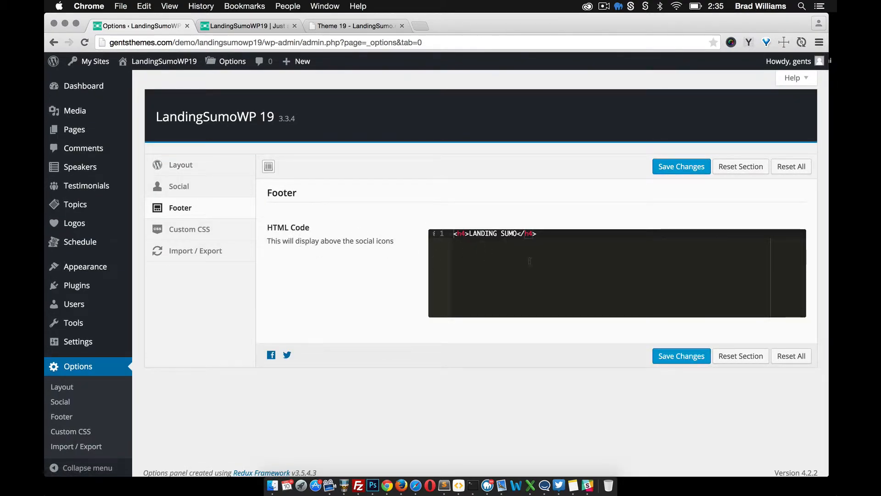
{"action": "left_click", "coordinate": [246, 26]}
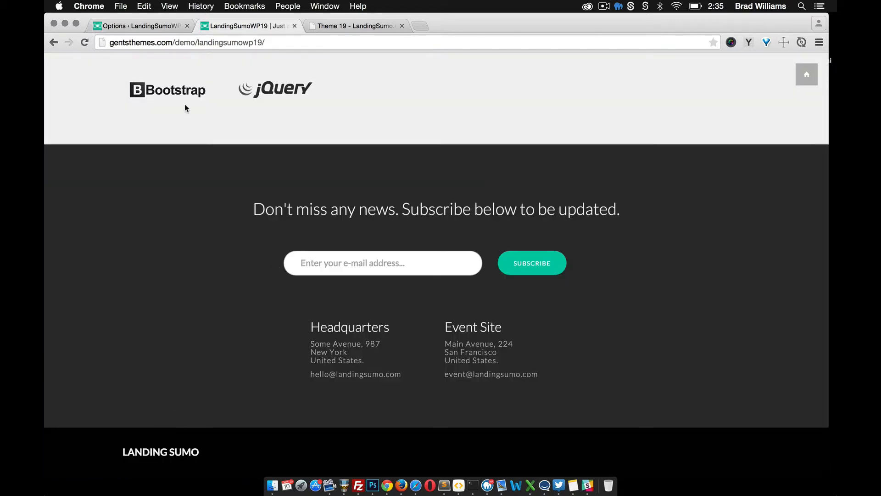
{"action": "left_click", "coordinate": [168, 27]}
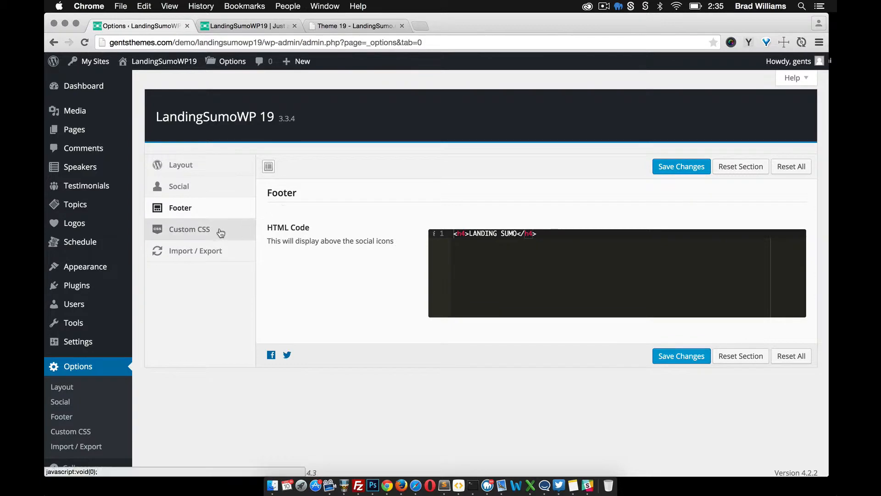
Enable the footer social icons in the theme's Social options and save the changes
{"action": "left_click", "coordinate": [201, 192]}
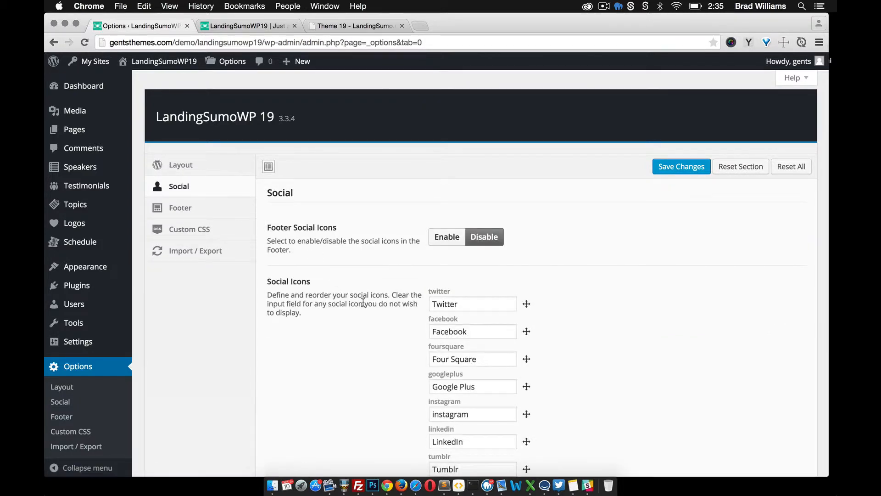
{"action": "scroll", "coordinate": [363, 303], "scroll_direction": "down", "scroll_amount": 3}
{"action": "scroll", "coordinate": [376, 301], "scroll_direction": "down", "scroll_amount": 5}
{"action": "scroll", "coordinate": [393, 296], "scroll_direction": "up", "scroll_amount": 5}
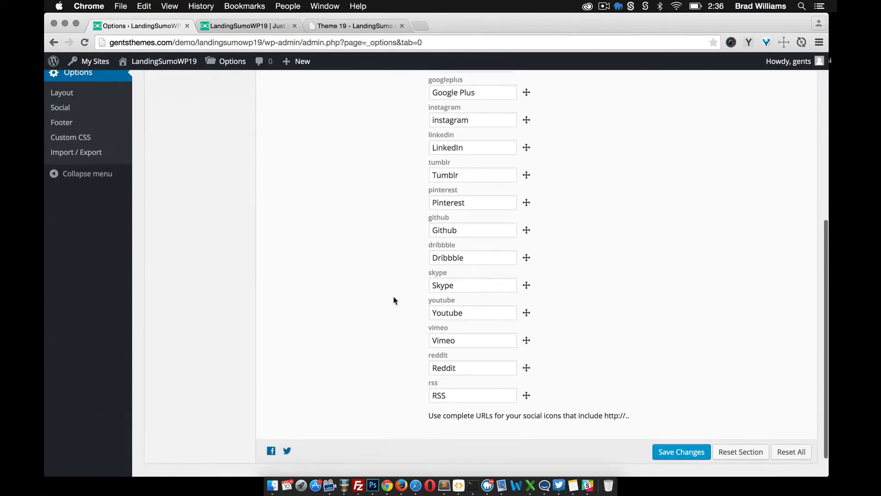
{"action": "scroll", "coordinate": [367, 202], "scroll_direction": "up", "scroll_amount": 1}
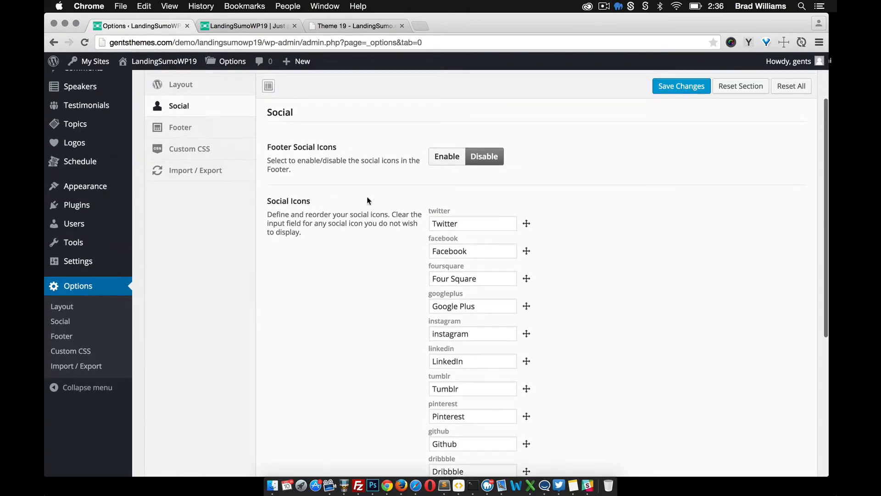
{"action": "left_click", "coordinate": [446, 157]}
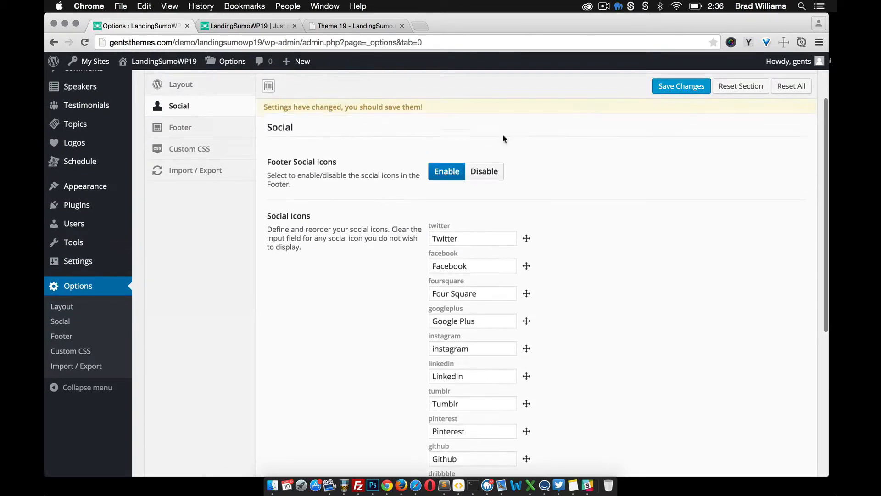
{"action": "left_click", "coordinate": [664, 87]}
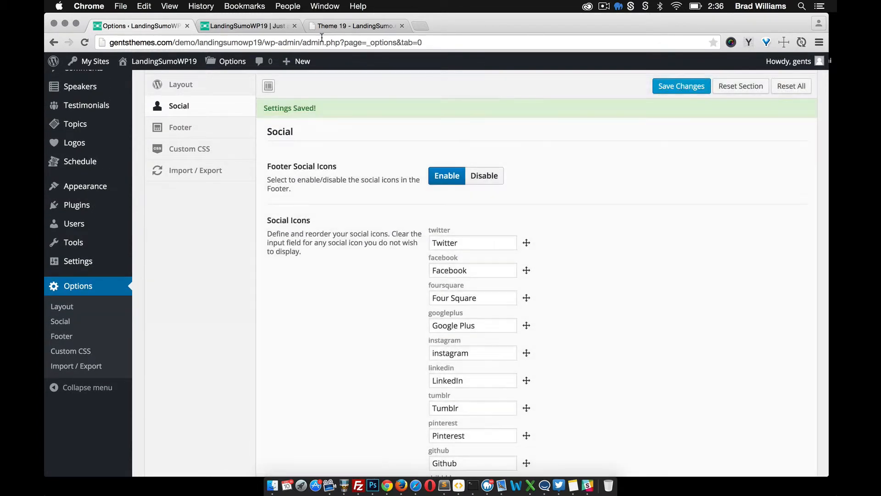
Reload the live site and check the social icons in its footer
{"action": "left_click", "coordinate": [243, 27]}
{"action": "left_click", "coordinate": [84, 42]}
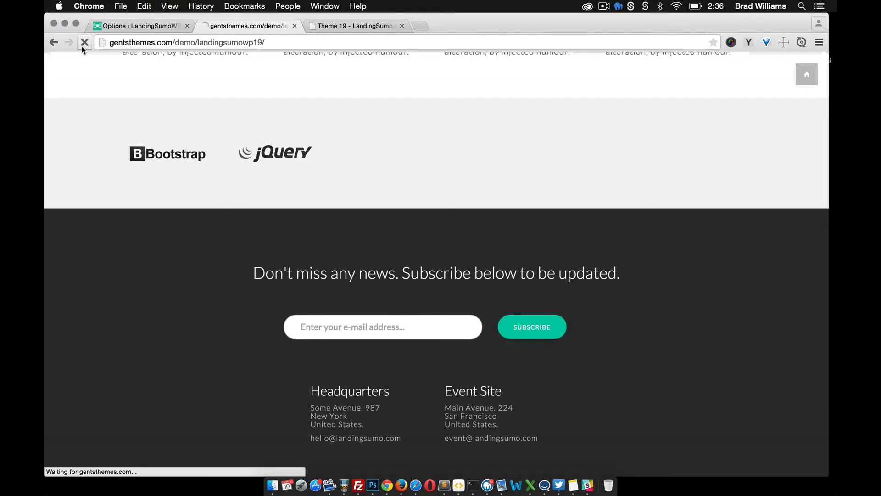
{"action": "scroll", "coordinate": [545, 342], "scroll_direction": "down", "scroll_amount": 1}
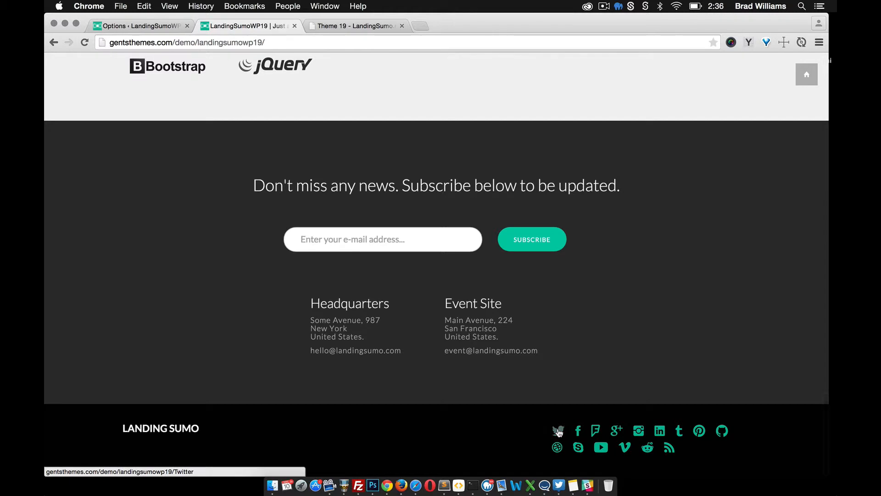
{"action": "left_click", "coordinate": [133, 27]}
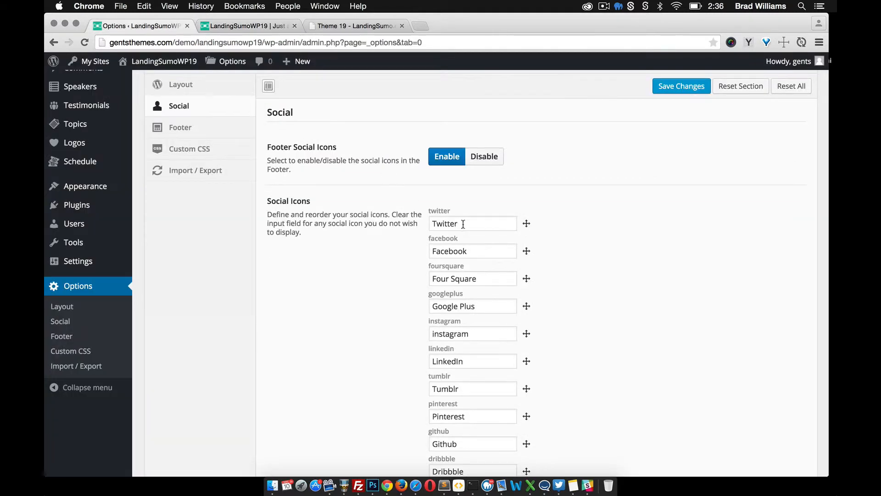
{"action": "left_click_drag", "start_coordinate": [465, 224], "coordinate": [417, 224]}
{"action": "type", "text": "http://t"}
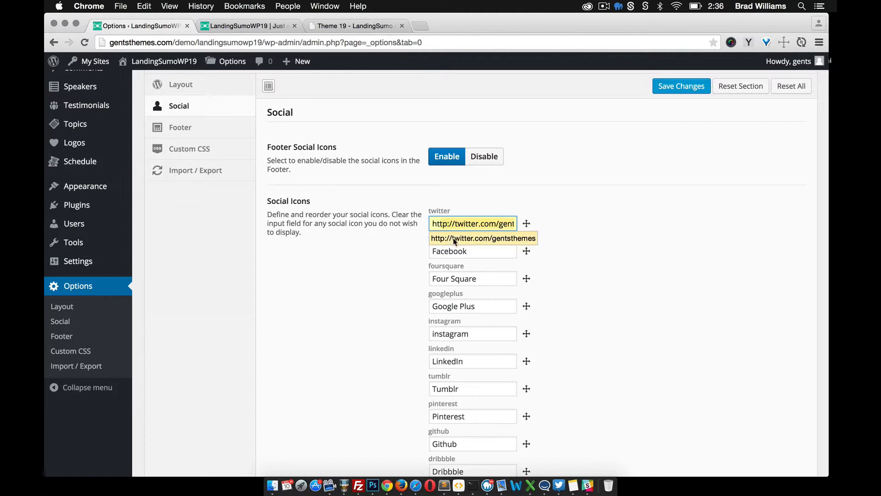
{"action": "left_click", "coordinate": [457, 239]}
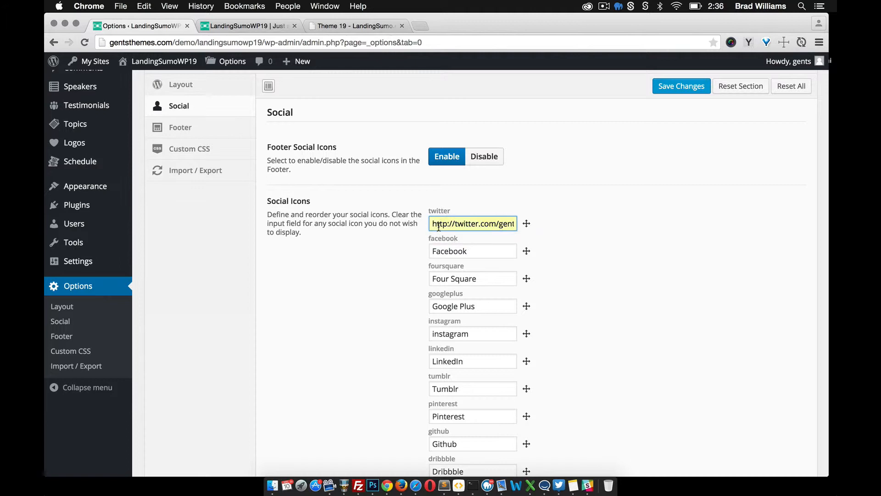
{"action": "left_click", "coordinate": [682, 86]}
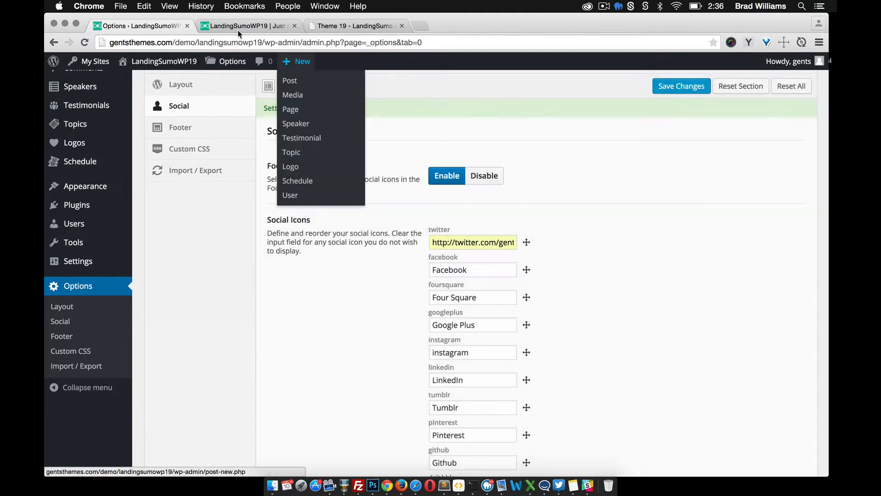
{"action": "left_click", "coordinate": [232, 26]}
{"action": "left_click", "coordinate": [84, 42]}
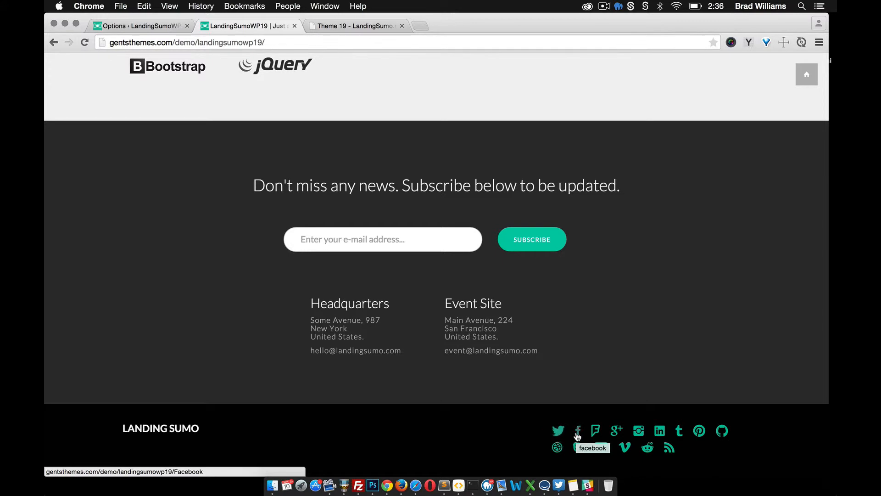
Clear the Facebook social icon link, save the changes and reload the live site
{"action": "scroll", "coordinate": [577, 435], "scroll_direction": "up", "scroll_amount": 2}
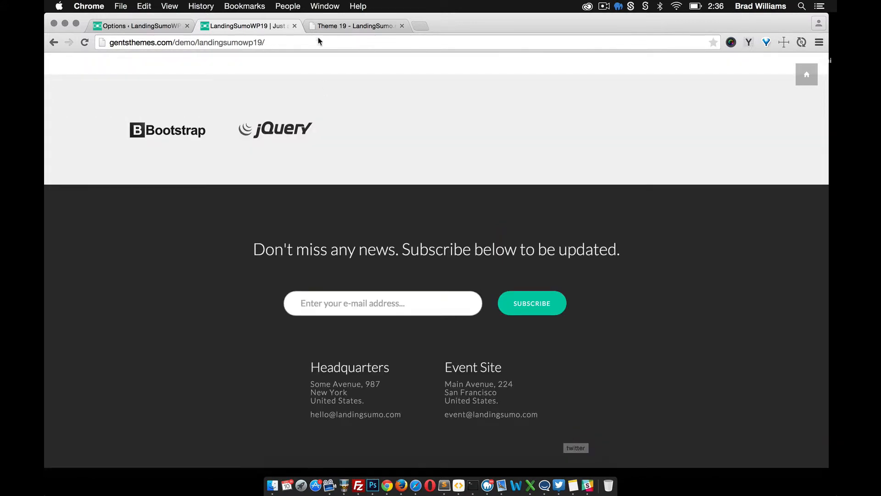
{"action": "left_click", "coordinate": [137, 26]}
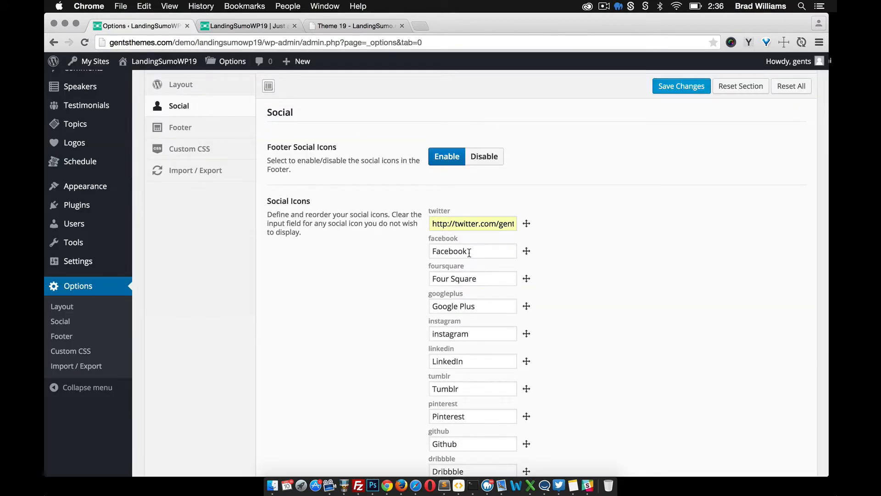
{"action": "left_click_drag", "start_coordinate": [469, 252], "coordinate": [412, 251]}
{"action": "key", "text": "BackSpace"}
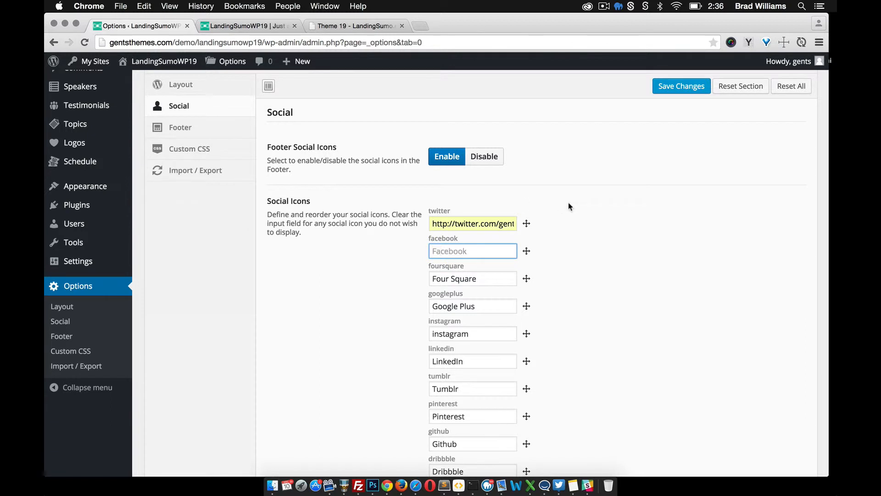
{"action": "left_click", "coordinate": [682, 86]}
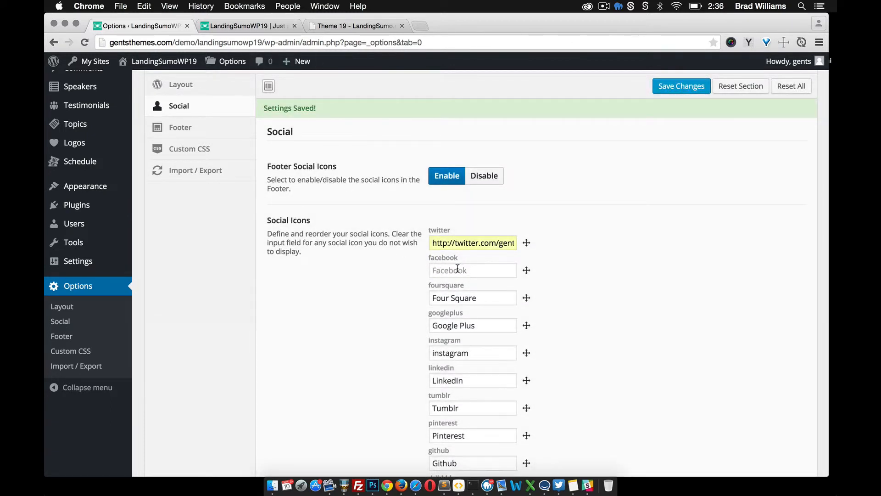
{"action": "left_click", "coordinate": [248, 26]}
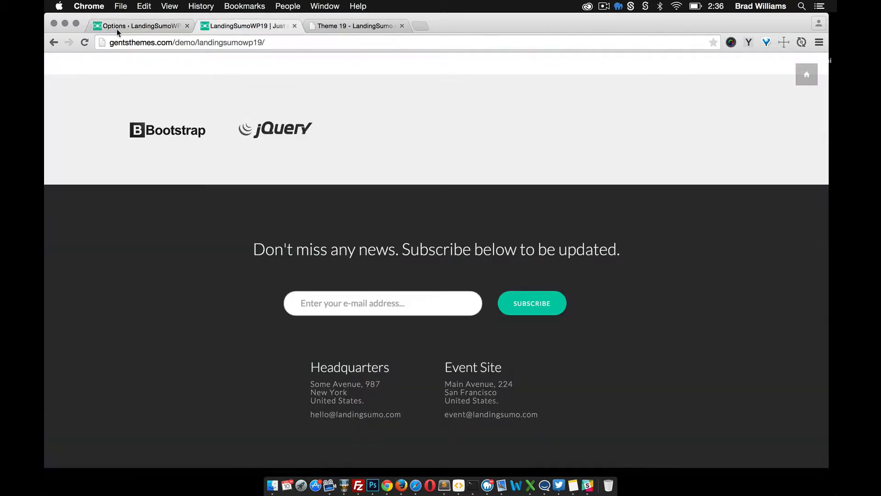
{"action": "left_click", "coordinate": [84, 42]}
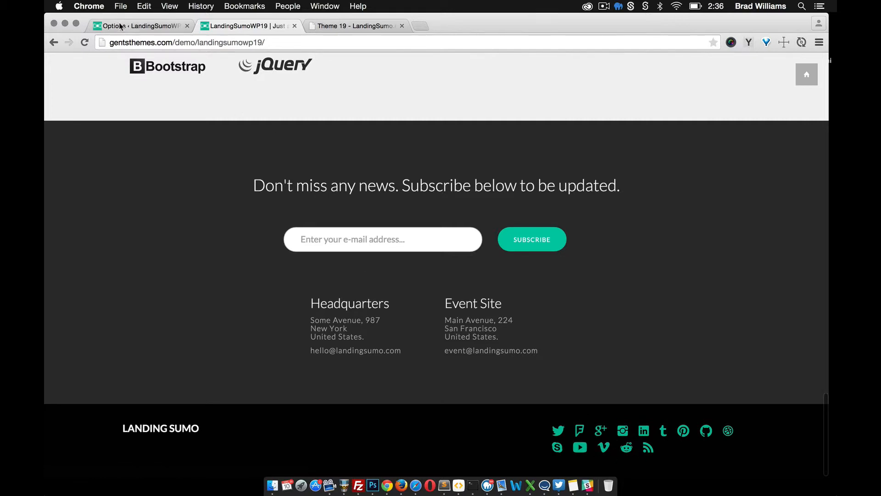
Look through the Social Icons list and try the reorder handle of the Facebook entry
{"action": "left_click", "coordinate": [137, 26]}
{"action": "scroll", "coordinate": [506, 368], "scroll_direction": "down", "scroll_amount": 1}
{"action": "scroll", "coordinate": [473, 370], "scroll_direction": "down", "scroll_amount": 1}
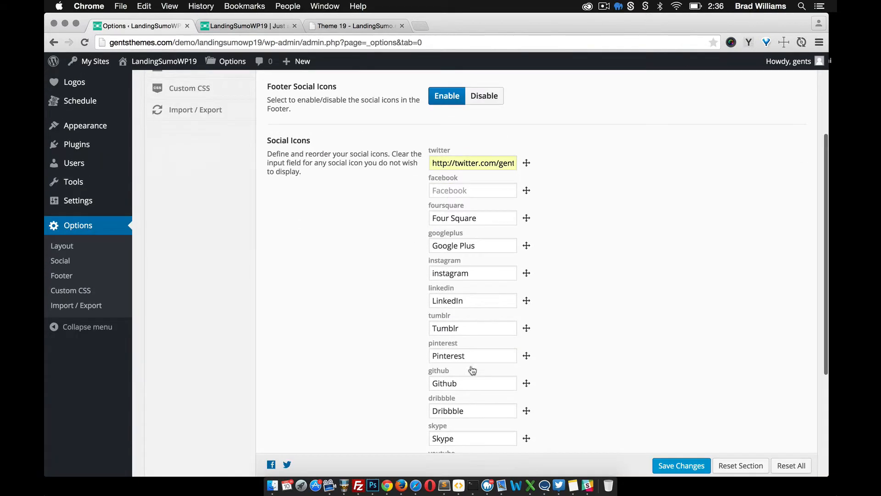
{"action": "scroll", "coordinate": [467, 284], "scroll_direction": "down", "scroll_amount": 3}
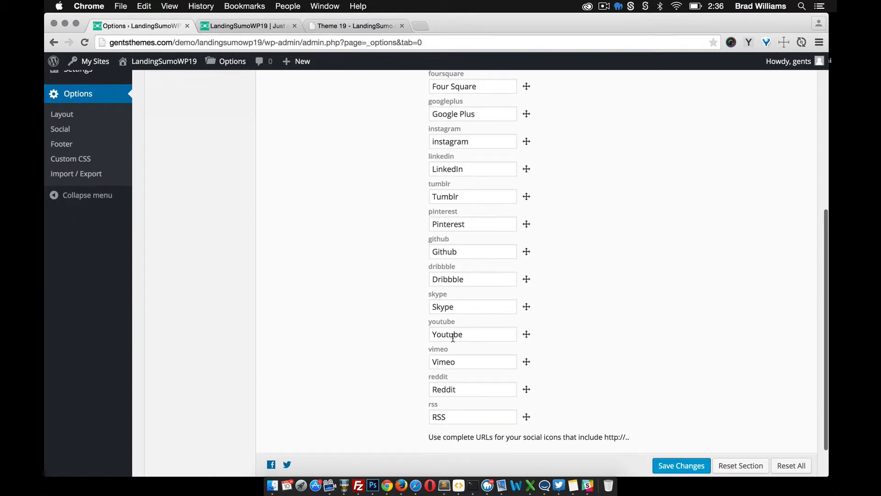
{"action": "scroll", "coordinate": [453, 338], "scroll_direction": "up", "scroll_amount": 3}
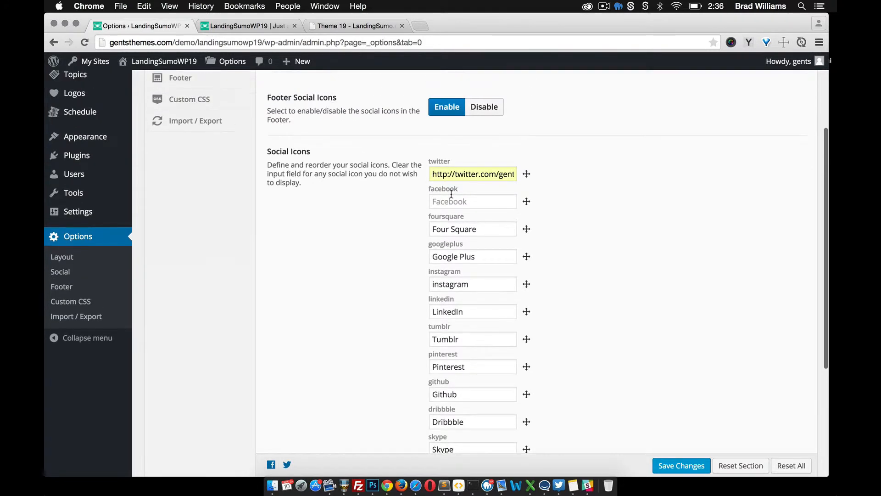
{"action": "mouse_move", "coordinate": [524, 201]}
{"action": "left_mouse_down"}
{"action": "mouse_move", "coordinate": [521, 165]}
{"action": "mouse_move", "coordinate": [524, 201]}
{"action": "left_mouse_up"}
{"action": "scroll", "coordinate": [536, 193], "scroll_direction": "up", "scroll_amount": 3}
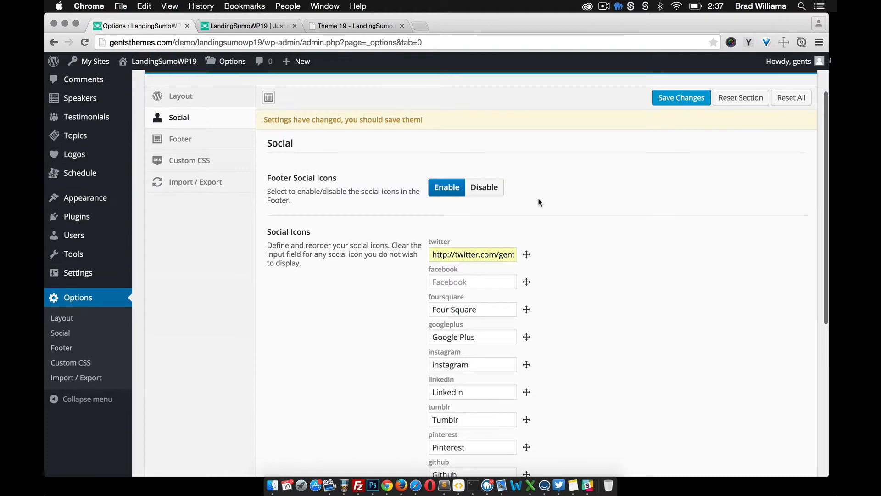
{"action": "scroll", "coordinate": [539, 200], "scroll_direction": "up", "scroll_amount": 3}
View the top of the live site and open the WordPress menu editor, leaving the theme options without saving
{"action": "left_click", "coordinate": [250, 27]}
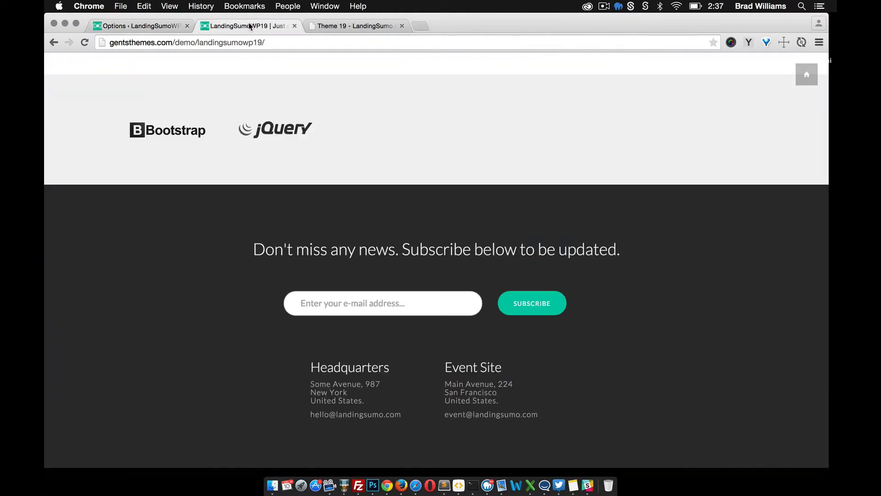
{"action": "scroll", "coordinate": [558, 274], "scroll_direction": "up", "scroll_amount": 20}
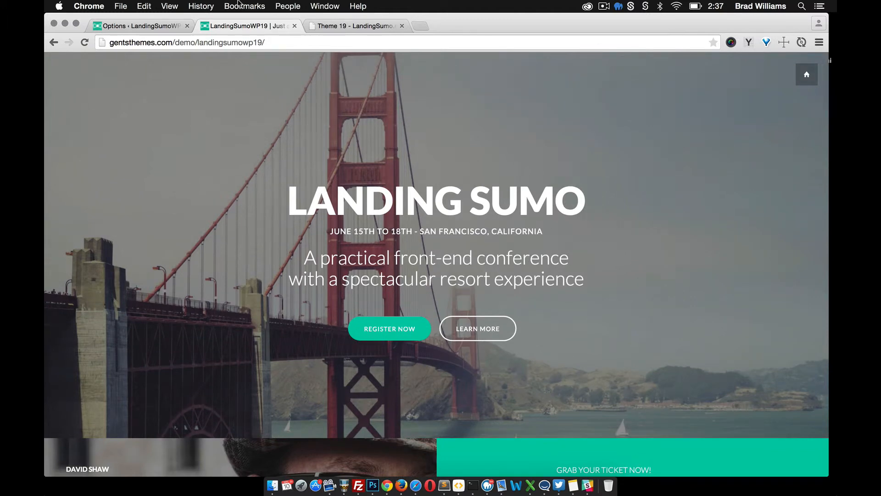
{"action": "left_click", "coordinate": [163, 27]}
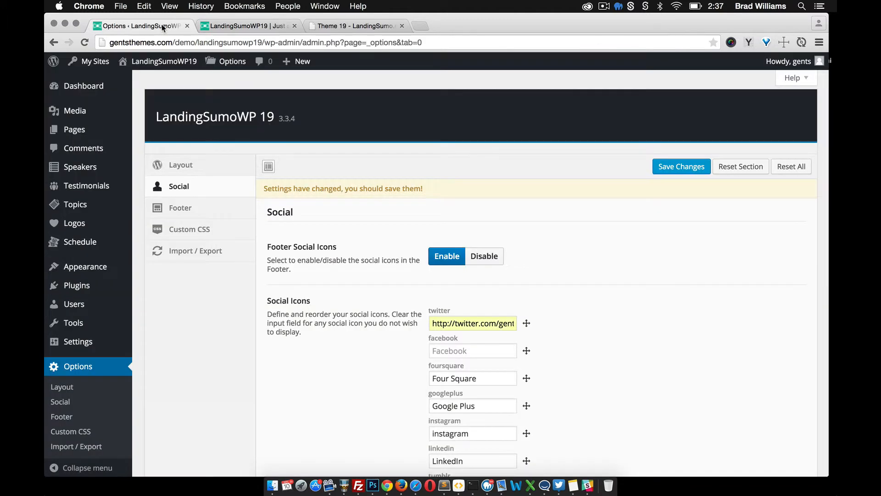
{"action": "left_click", "coordinate": [200, 163]}
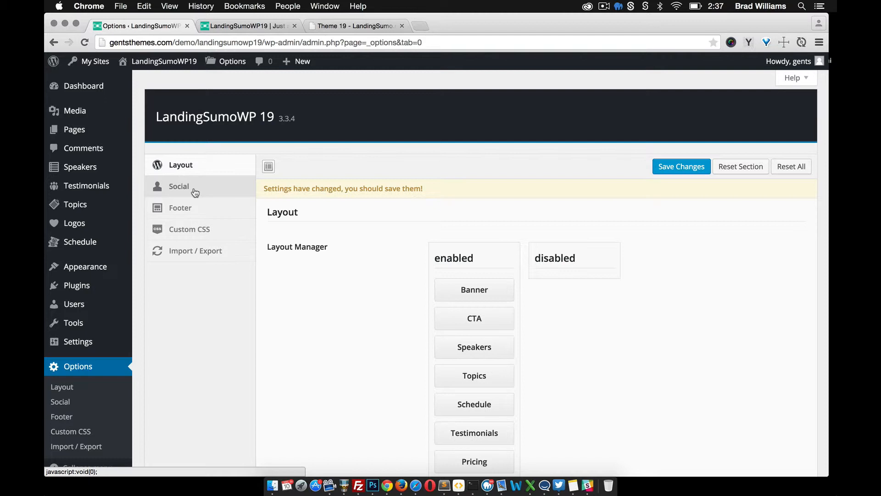
{"action": "mouse_move", "coordinate": [92, 267]}
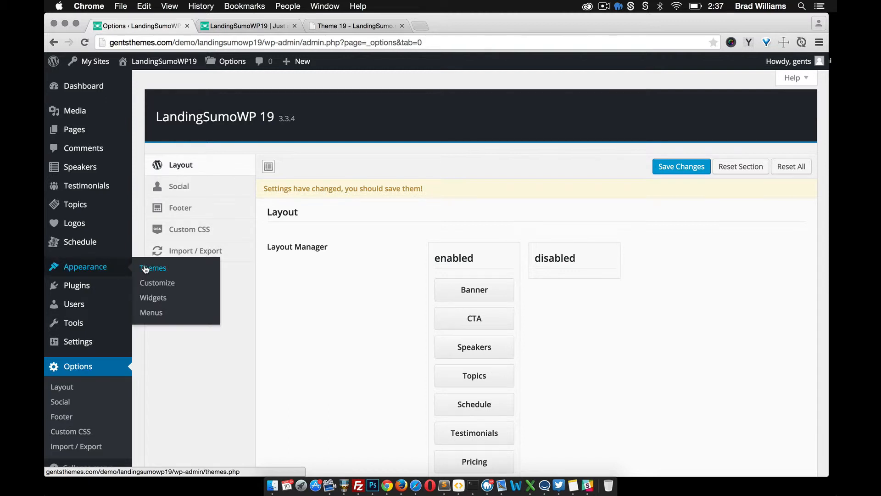
{"action": "left_click", "coordinate": [155, 312]}
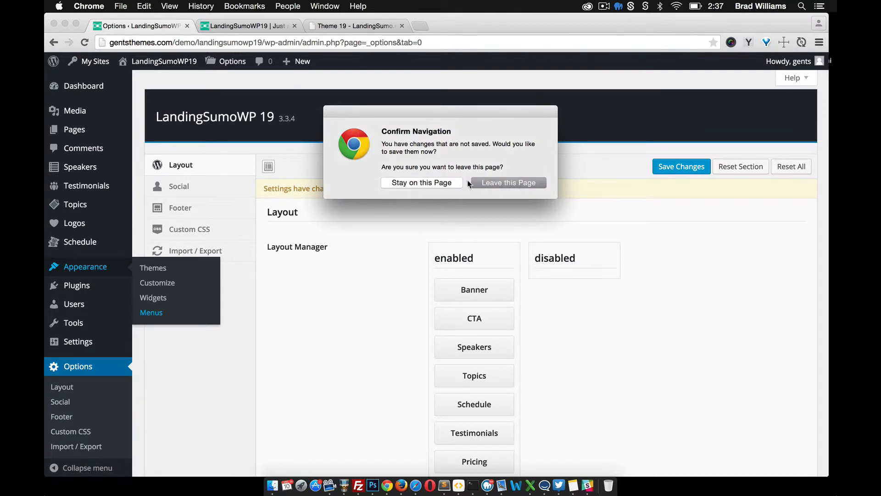
{"action": "left_click", "coordinate": [491, 183]}
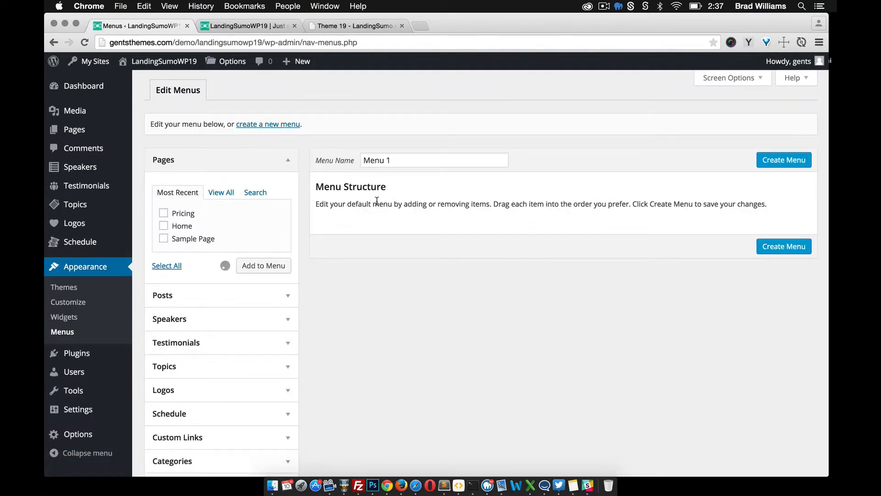
Create Menu 1 without the duplicate Home item and save it with the Primary Menu theme location
{"action": "scroll", "coordinate": [320, 256], "scroll_direction": "down", "scroll_amount": 1}
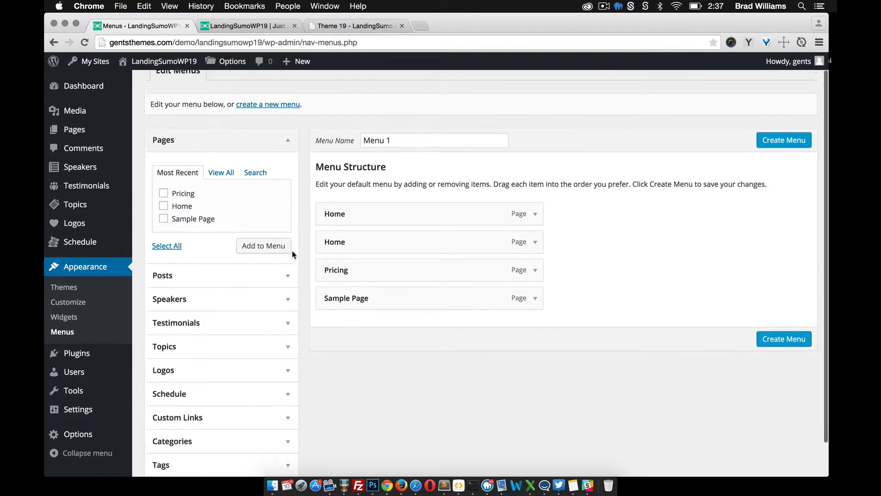
{"action": "scroll", "coordinate": [293, 253], "scroll_direction": "up", "scroll_amount": 1}
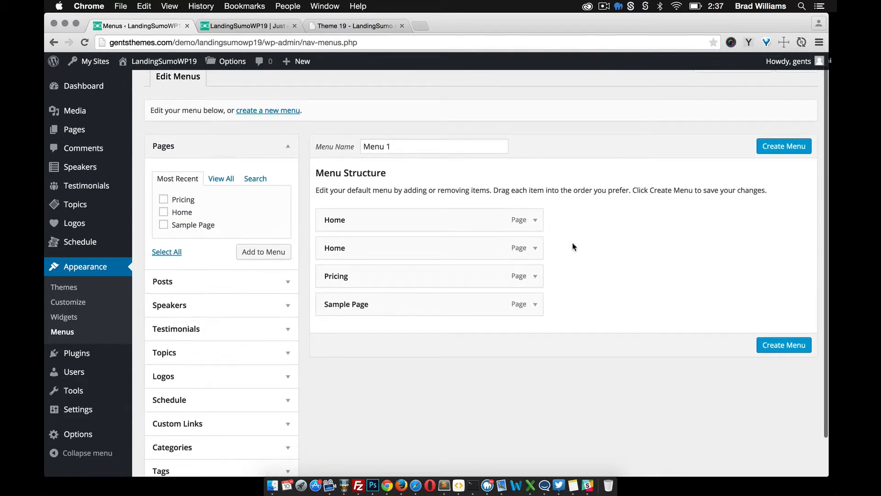
{"action": "left_click", "coordinate": [535, 221]}
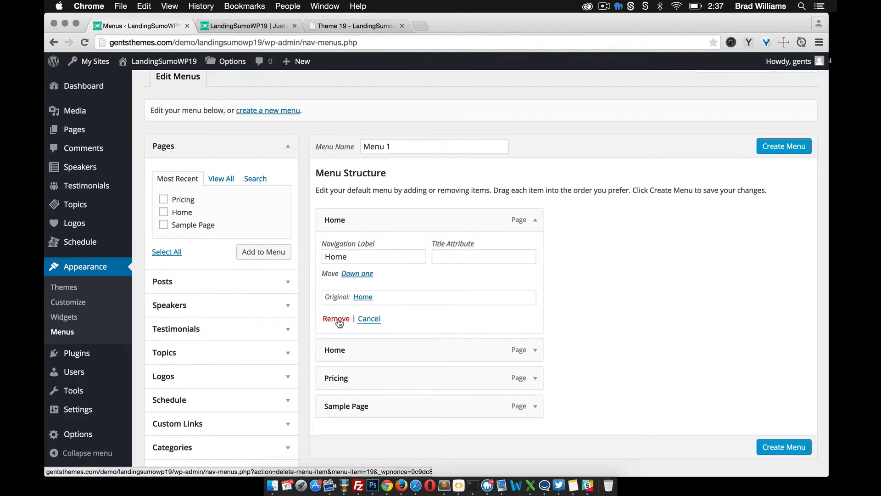
{"action": "left_click", "coordinate": [337, 319]}
{"action": "scroll", "coordinate": [405, 320], "scroll_direction": "down", "scroll_amount": 2}
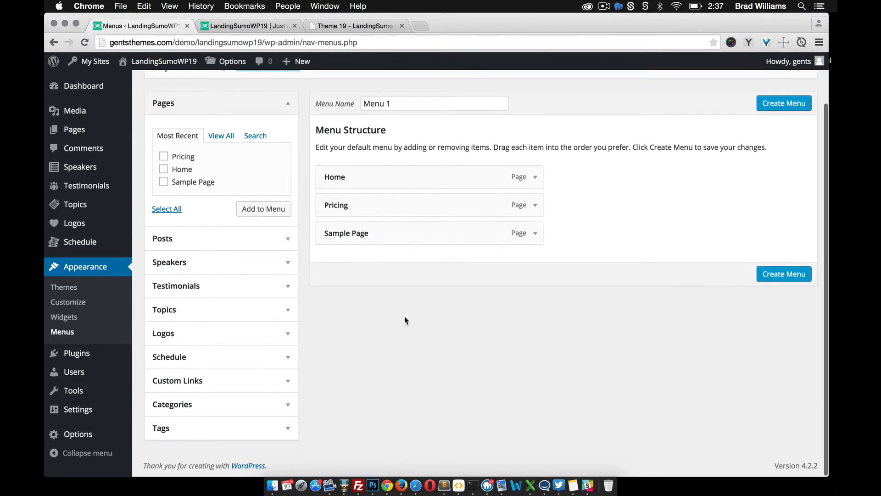
{"action": "scroll", "coordinate": [404, 316], "scroll_direction": "up", "scroll_amount": 2}
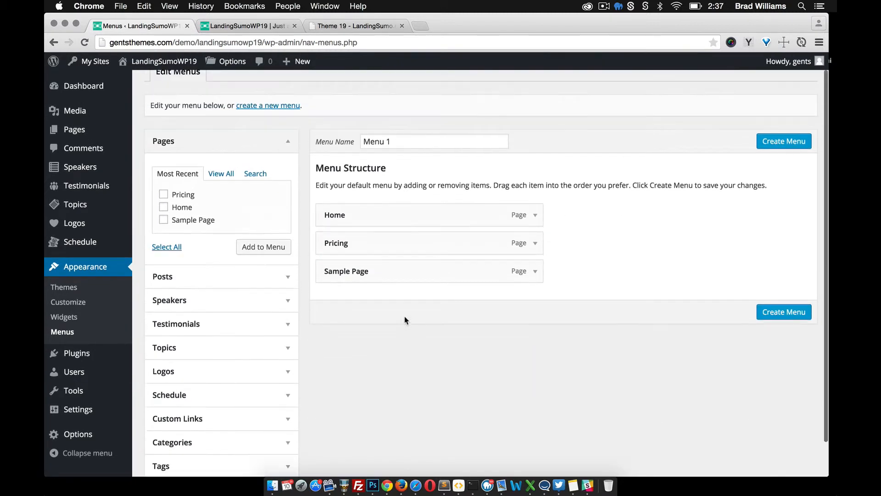
{"action": "left_click", "coordinate": [780, 312]}
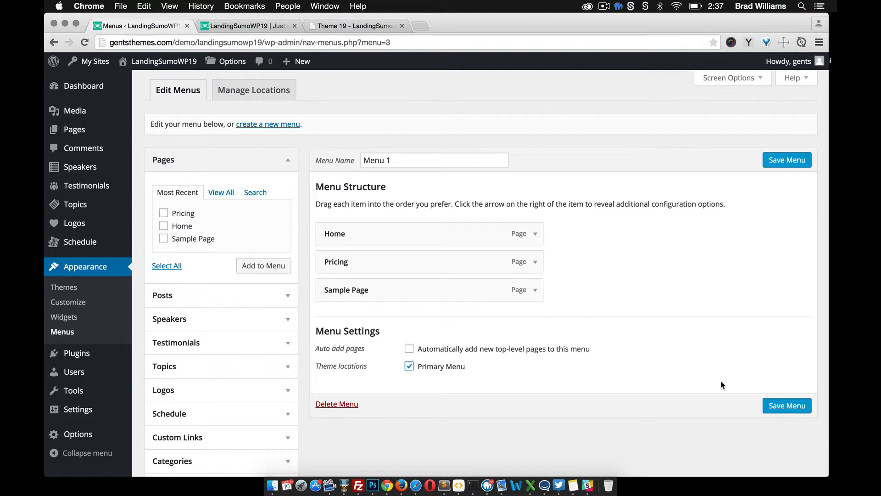
{"action": "left_click", "coordinate": [787, 406]}
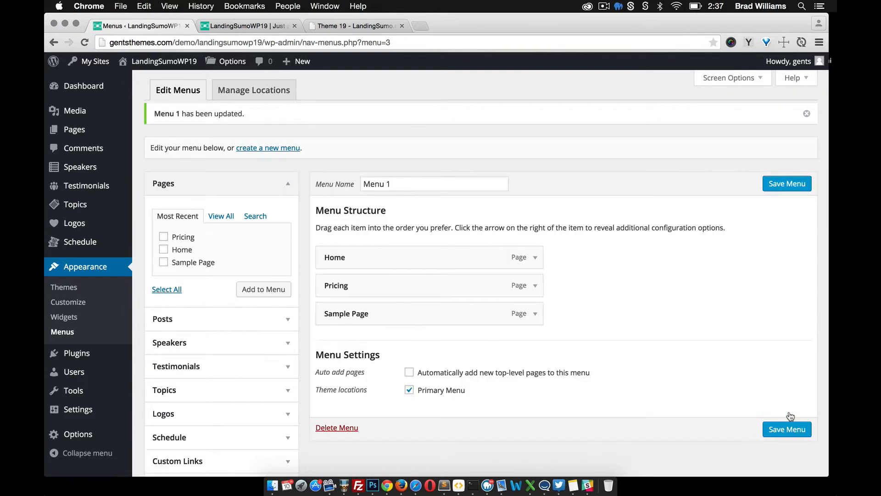
Reload the live site, open its side menu and compare the site with the Theme 19 demo
{"action": "left_click", "coordinate": [242, 24]}
{"action": "left_click", "coordinate": [85, 43]}
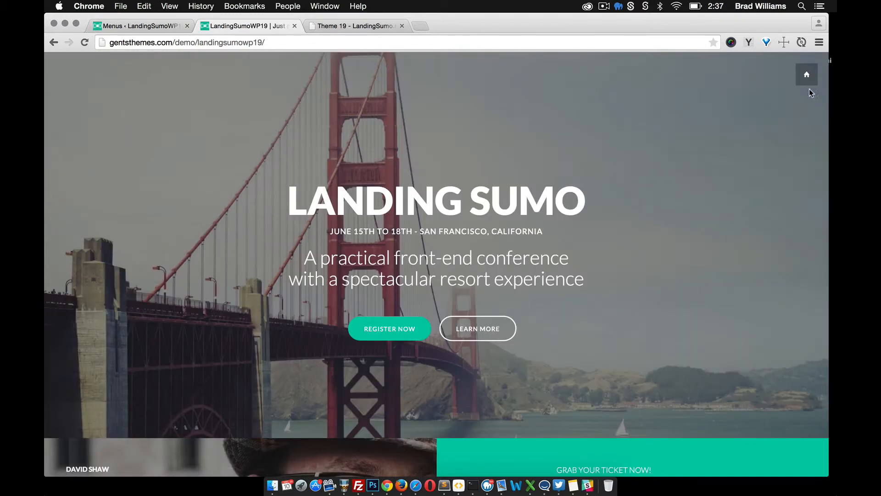
{"action": "left_click", "coordinate": [807, 82]}
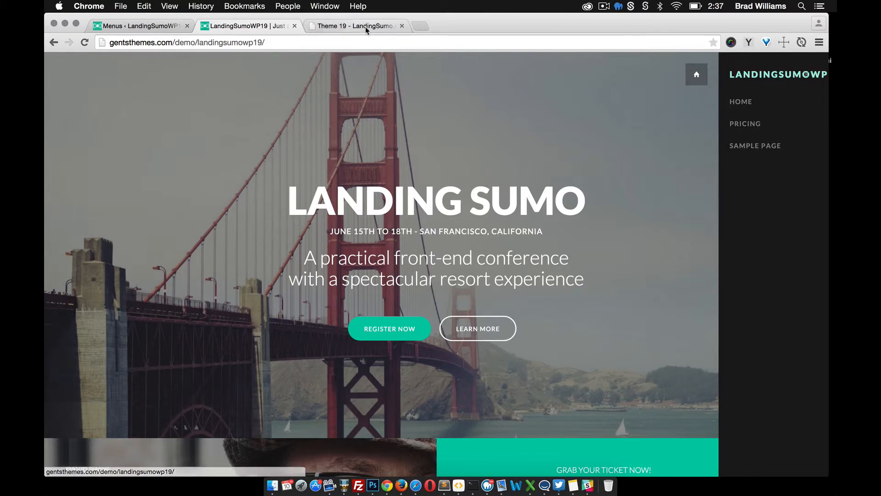
{"action": "left_click", "coordinate": [337, 28]}
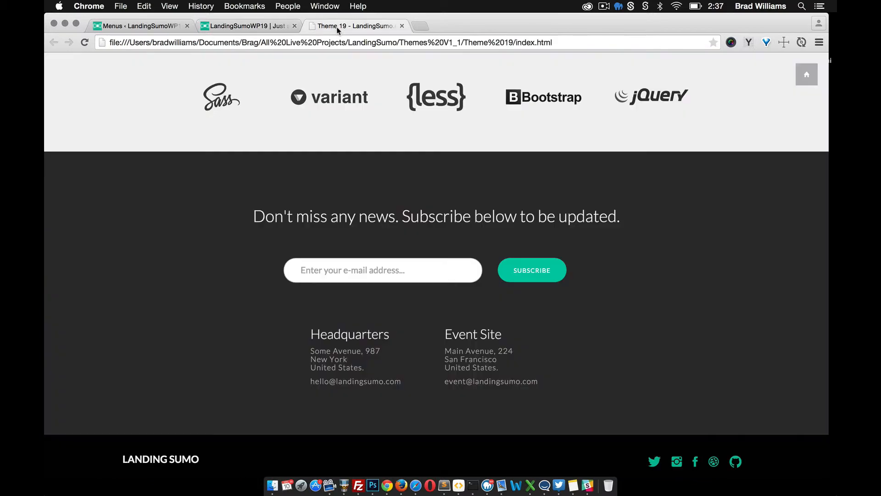
Set the site title to Sumo in the general settings, save the changes and reload the live site
{"action": "left_click", "coordinate": [145, 27]}
{"action": "mouse_move", "coordinate": [88, 442]}
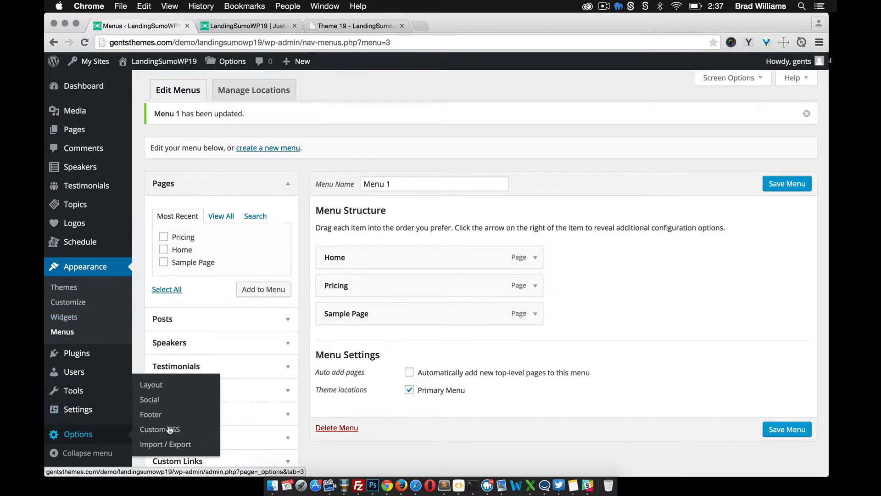
{"action": "mouse_move", "coordinate": [95, 411]}
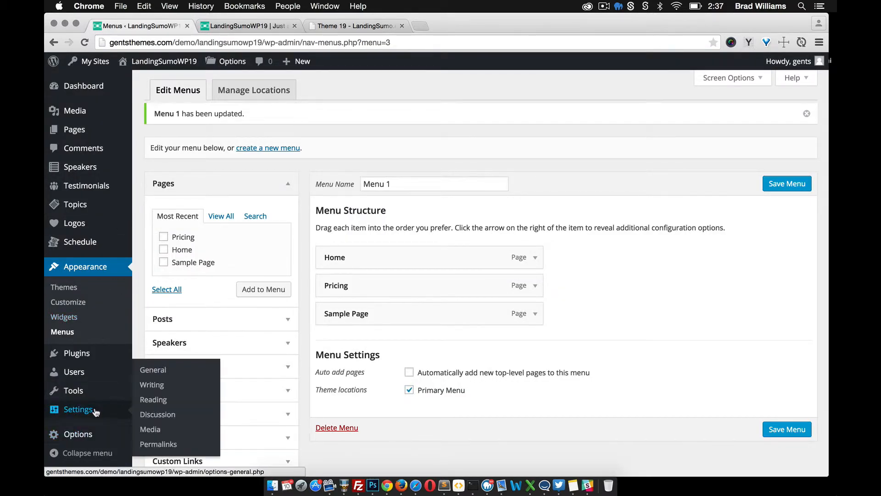
{"action": "left_click", "coordinate": [165, 370]}
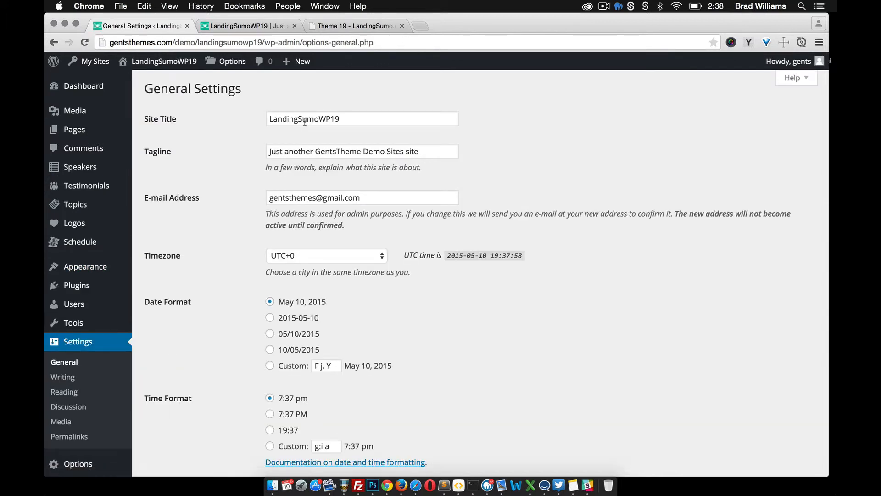
{"action": "left_click_drag", "start_coordinate": [299, 120], "coordinate": [266, 119]}
{"action": "key", "text": "BackSpace"}
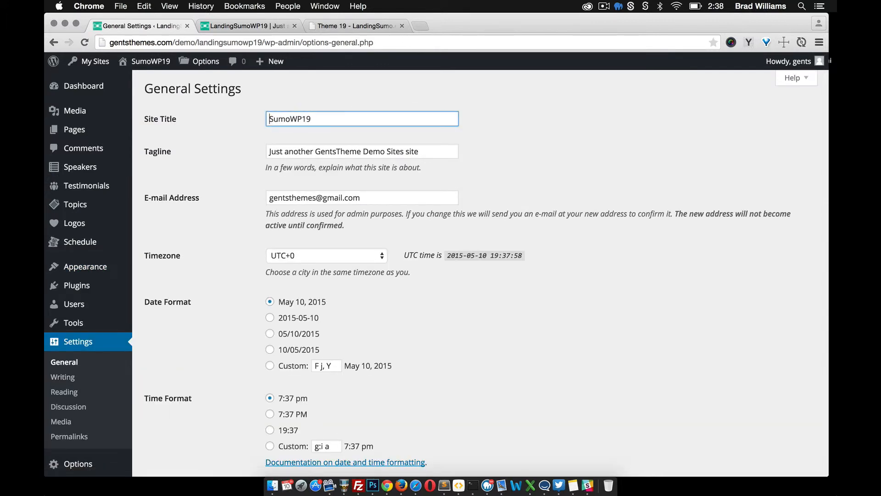
{"action": "key", "text": "BackSpace"}
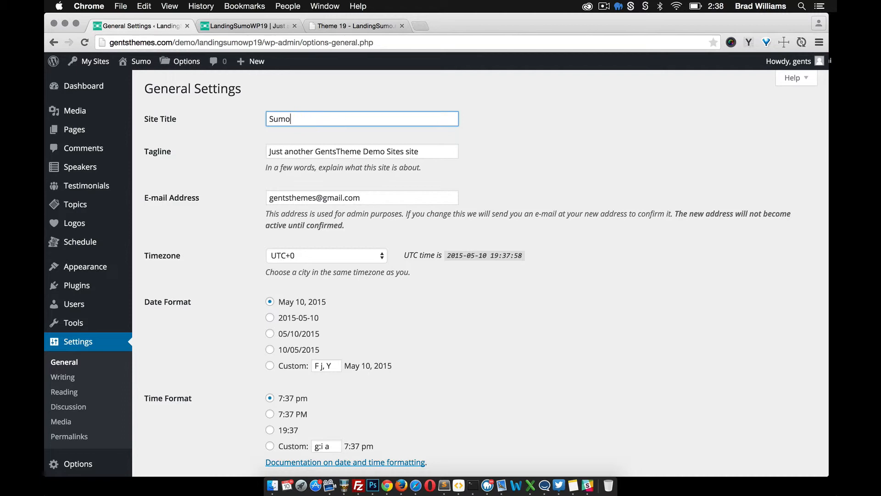
{"action": "scroll", "coordinate": [268, 240], "scroll_direction": "down", "scroll_amount": 3}
{"action": "left_click", "coordinate": [172, 419]}
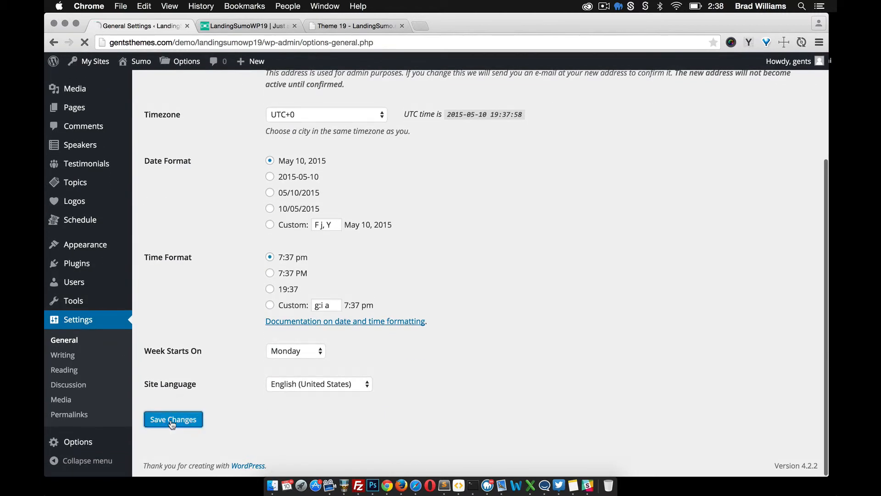
{"action": "left_click", "coordinate": [235, 30]}
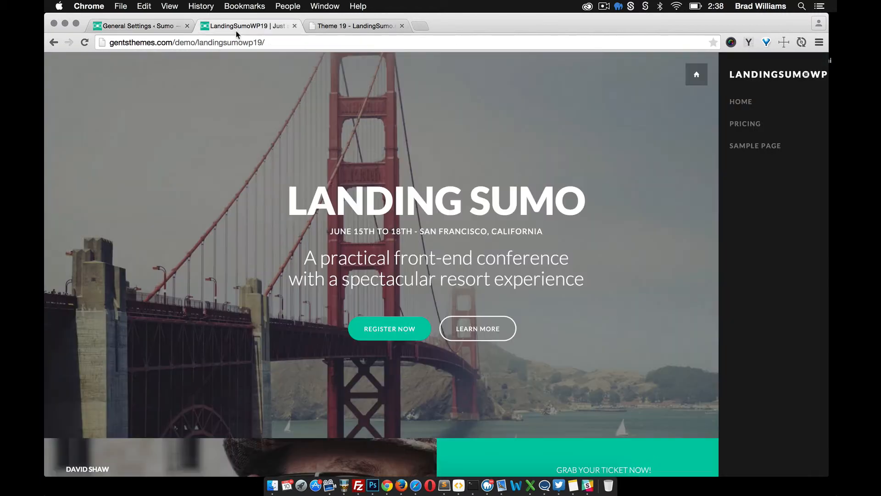
{"action": "left_click", "coordinate": [85, 43]}
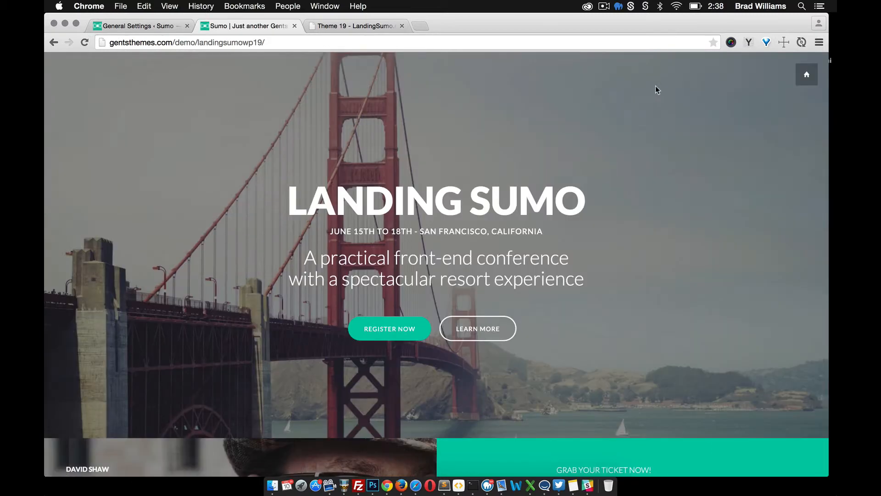
Open and close the live site's side menu to check its title and page links
{"action": "left_click", "coordinate": [799, 77]}
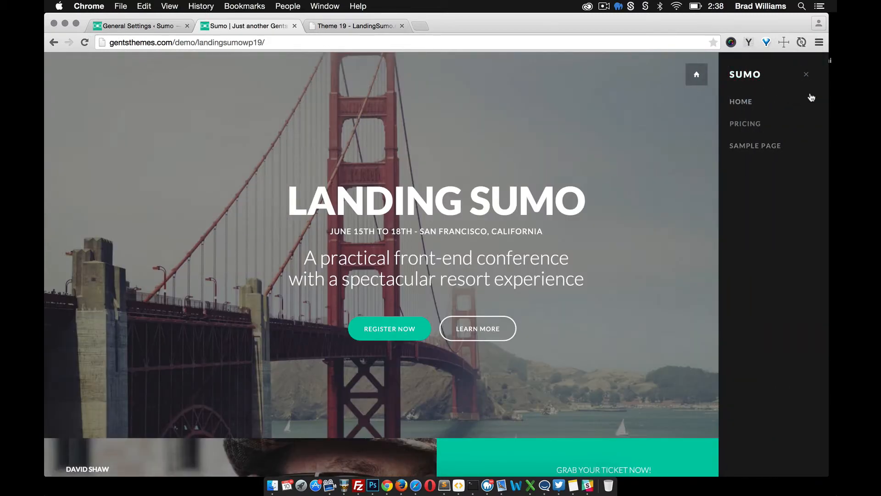
{"action": "left_click", "coordinate": [807, 78]}
{"action": "left_click", "coordinate": [805, 77]}
{"action": "left_click", "coordinate": [697, 76]}
Narrow the browser window to mobile width, test the side menu's Pricing, Home and Sample Page links, and restore the window width
{"action": "left_click_drag", "start_coordinate": [828, 475], "coordinate": [349, 434]}
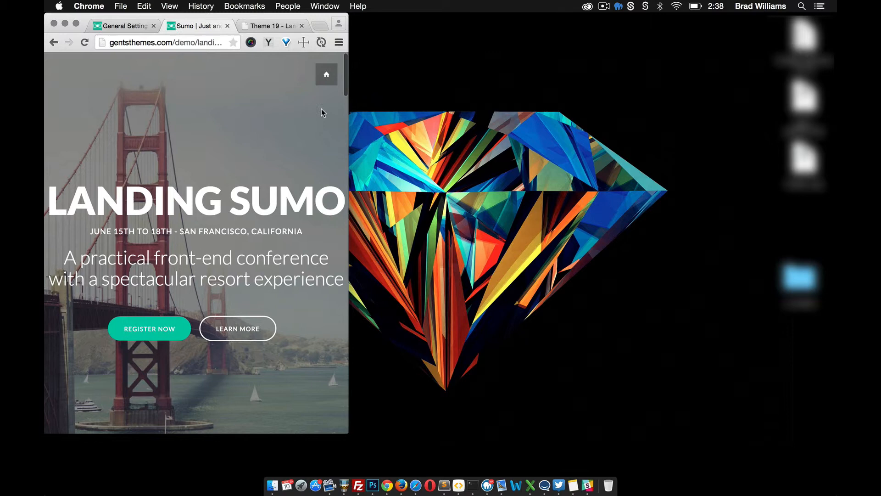
{"action": "left_click", "coordinate": [326, 76]}
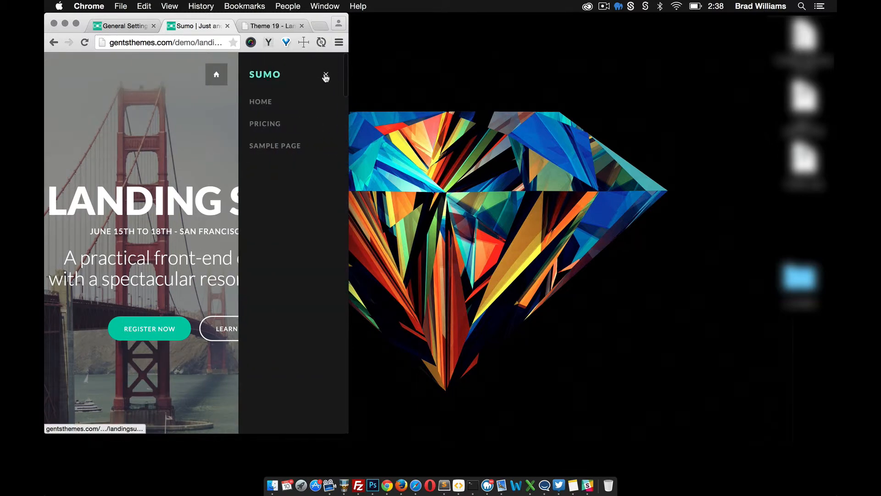
{"action": "left_click", "coordinate": [274, 125]}
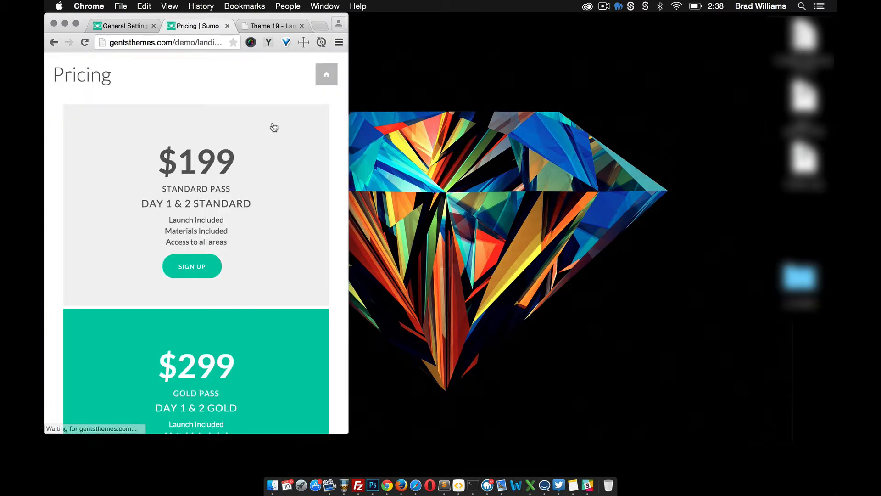
{"action": "left_click", "coordinate": [327, 75]}
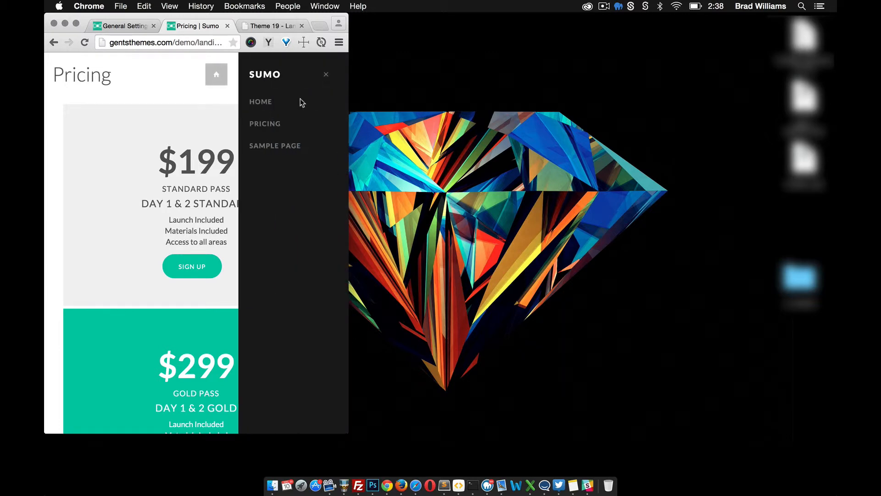
{"action": "left_click", "coordinate": [269, 103]}
{"action": "left_click", "coordinate": [330, 78]}
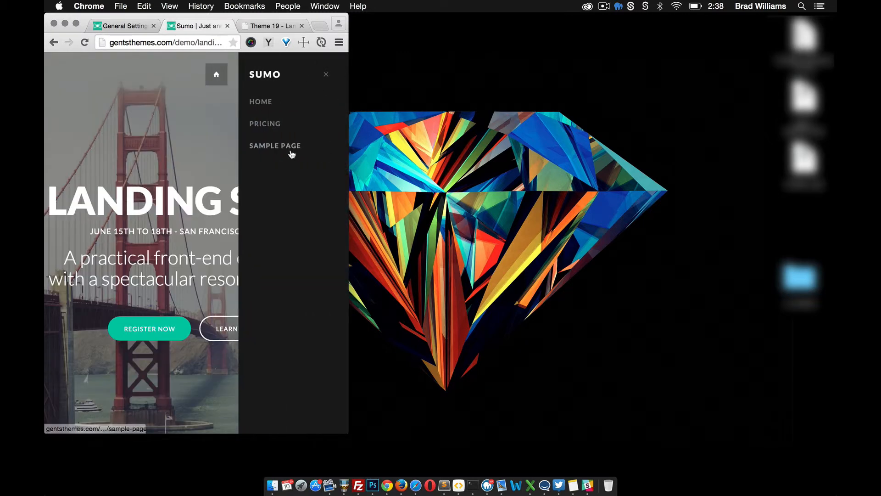
{"action": "left_click", "coordinate": [287, 147]}
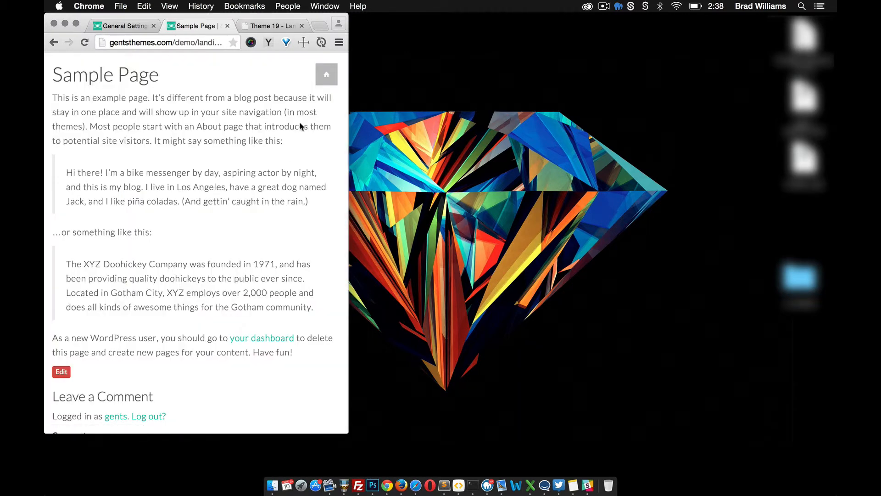
{"action": "left_click", "coordinate": [324, 75]}
{"action": "left_click", "coordinate": [270, 99]}
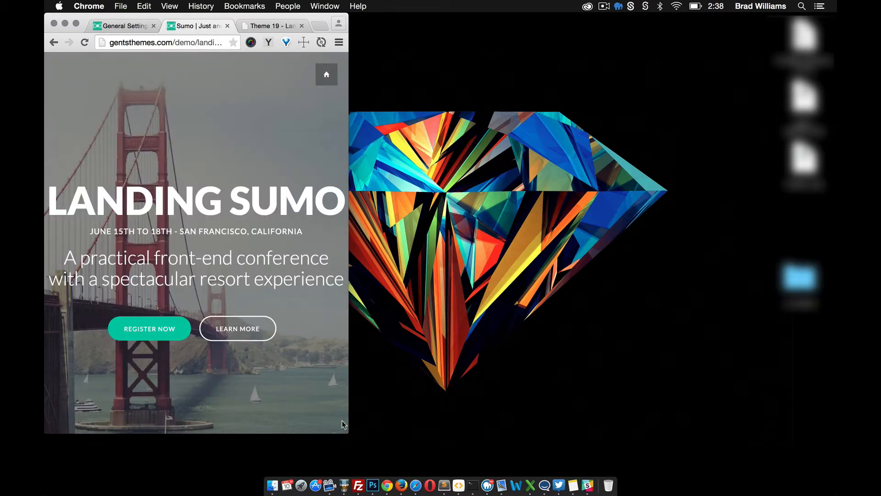
{"action": "left_click_drag", "start_coordinate": [392, 420], "coordinate": [830, 466]}
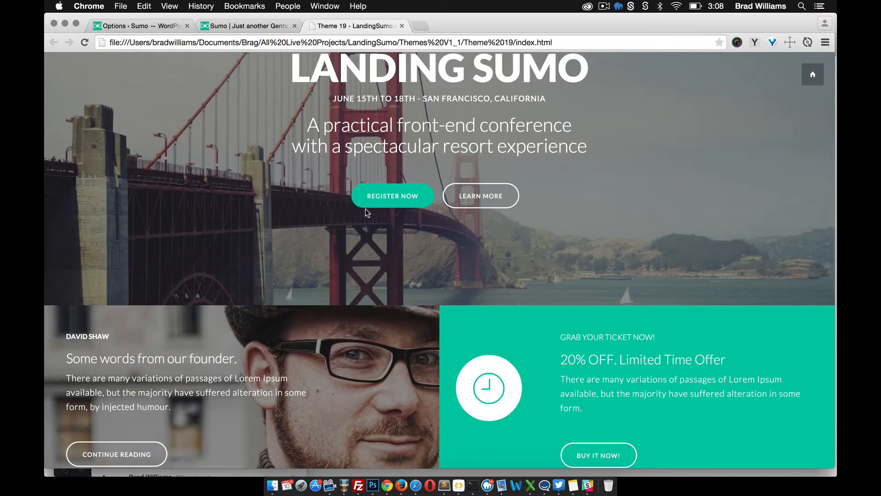
Review the Theme 19 demo's speakers, topics and schedule sections and return to the top of the live site
{"action": "scroll", "coordinate": [366, 210], "scroll_direction": "down", "scroll_amount": 10}
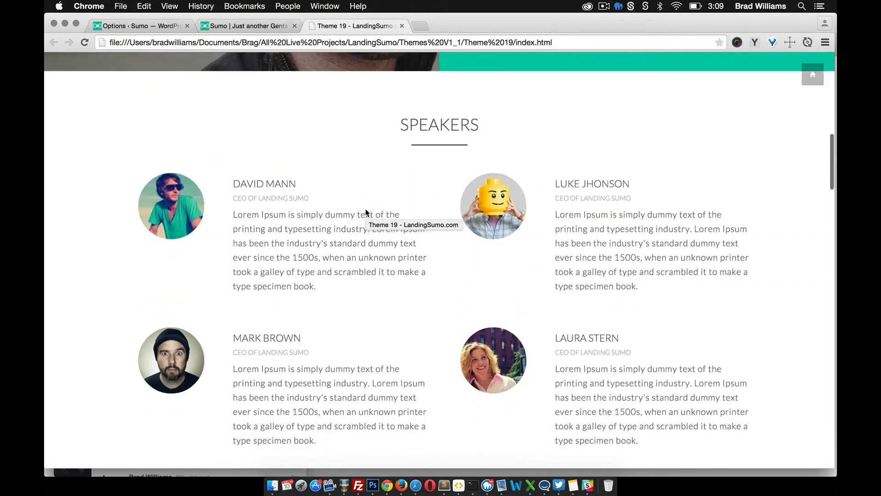
{"action": "scroll", "coordinate": [389, 243], "scroll_direction": "down", "scroll_amount": 10}
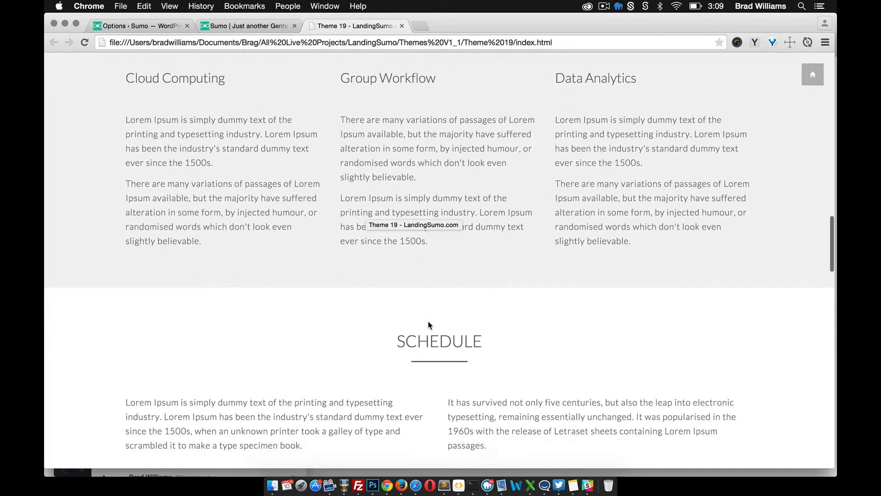
{"action": "scroll", "coordinate": [428, 321], "scroll_direction": "up", "scroll_amount": 15}
{"action": "scroll", "coordinate": [428, 325], "scroll_direction": "up", "scroll_amount": 5}
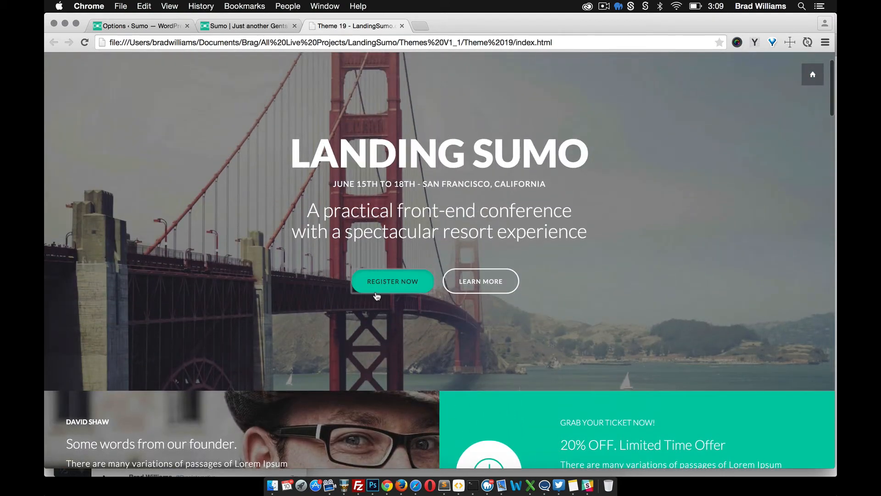
{"action": "scroll", "coordinate": [260, 172], "scroll_direction": "up", "scroll_amount": 3}
{"action": "left_click", "coordinate": [235, 27]}
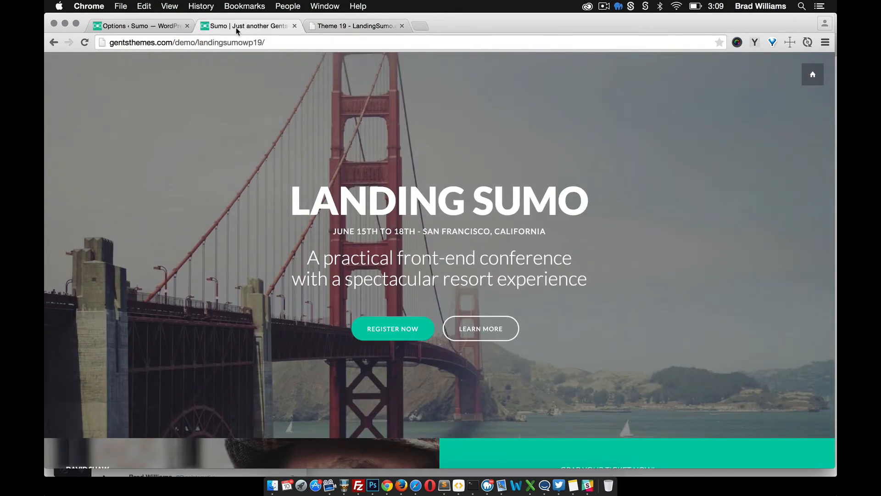
Start a new speaker entry in the WordPress admin
{"action": "left_click", "coordinate": [178, 25]}
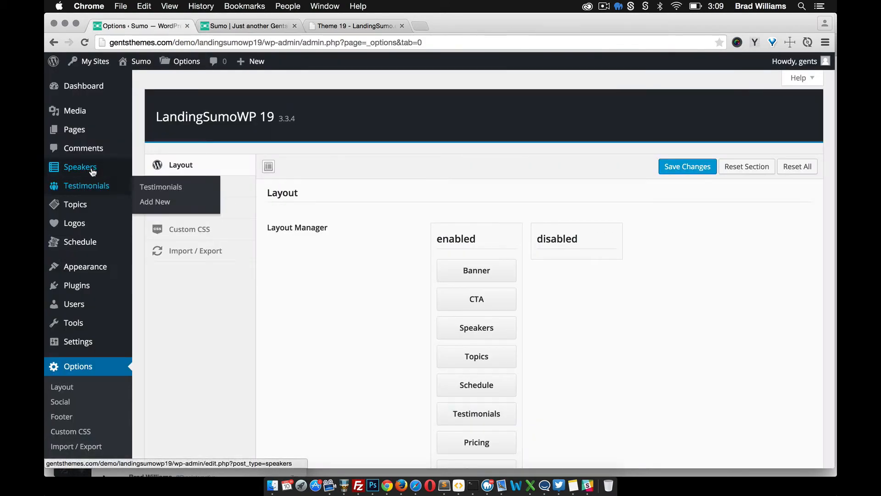
{"action": "left_click", "coordinate": [77, 168]}
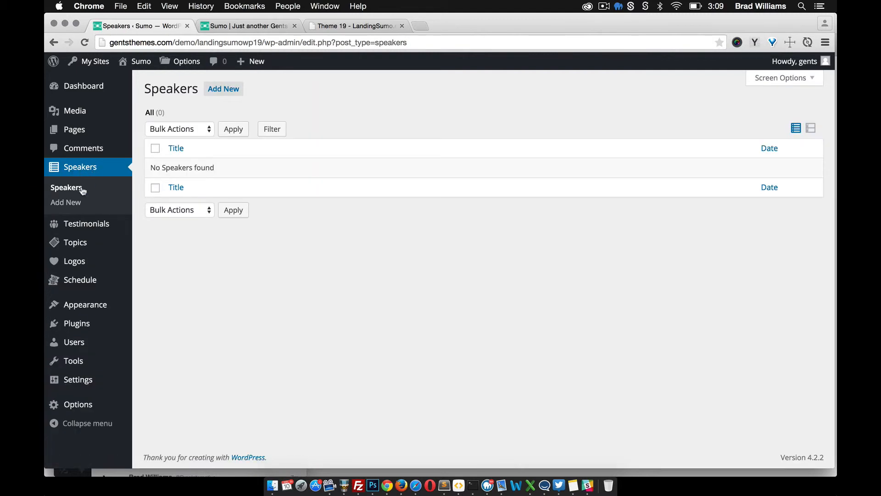
{"action": "left_click", "coordinate": [73, 202]}
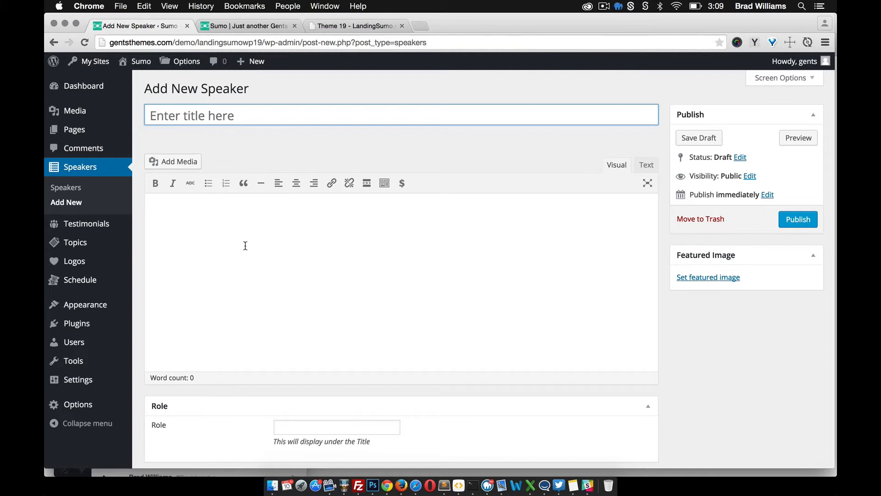
{"action": "scroll", "coordinate": [244, 246], "scroll_direction": "down", "scroll_amount": 1}
Copy the first speaker's role from the Theme 19 demo and set the new speaker's Role to CEO OF LANDING SUMO
{"action": "left_click", "coordinate": [306, 23]}
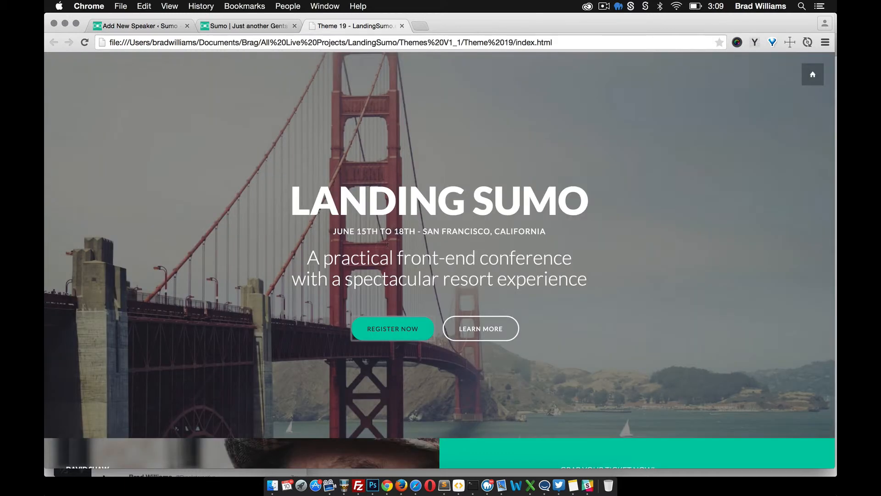
{"action": "scroll", "coordinate": [387, 248], "scroll_direction": "down", "scroll_amount": 10}
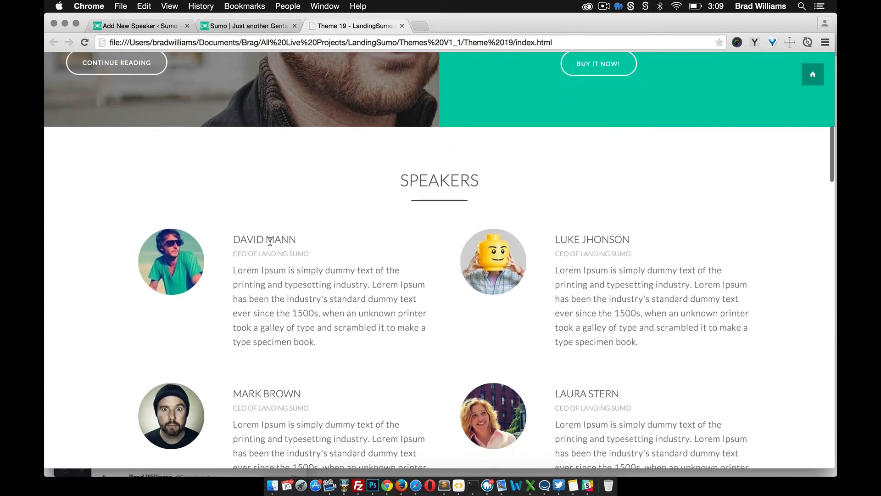
{"action": "left_click_drag", "start_coordinate": [310, 256], "coordinate": [244, 253]}
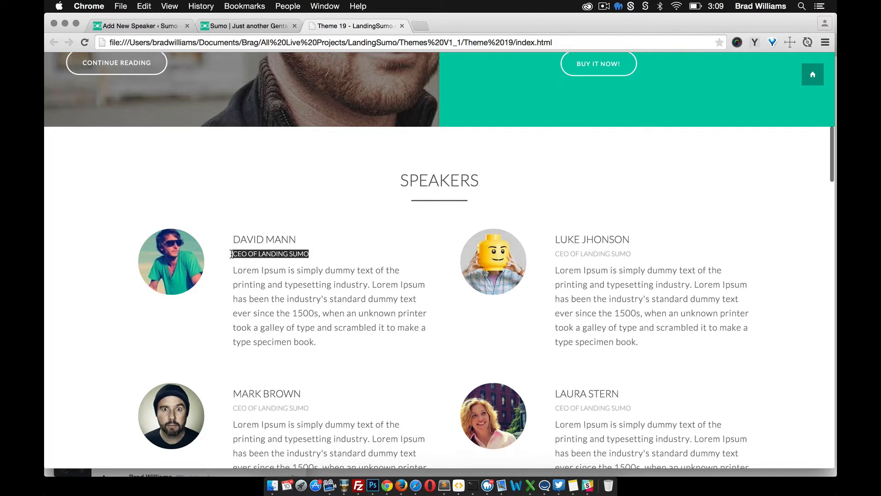
{"action": "left_click", "coordinate": [230, 24]}
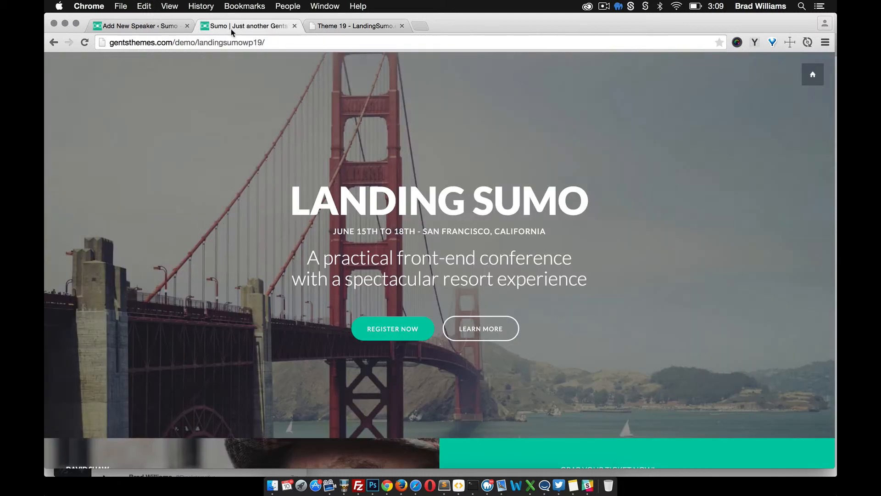
{"action": "left_click", "coordinate": [140, 26]}
{"action": "scroll", "coordinate": [276, 243], "scroll_direction": "down", "scroll_amount": 1}
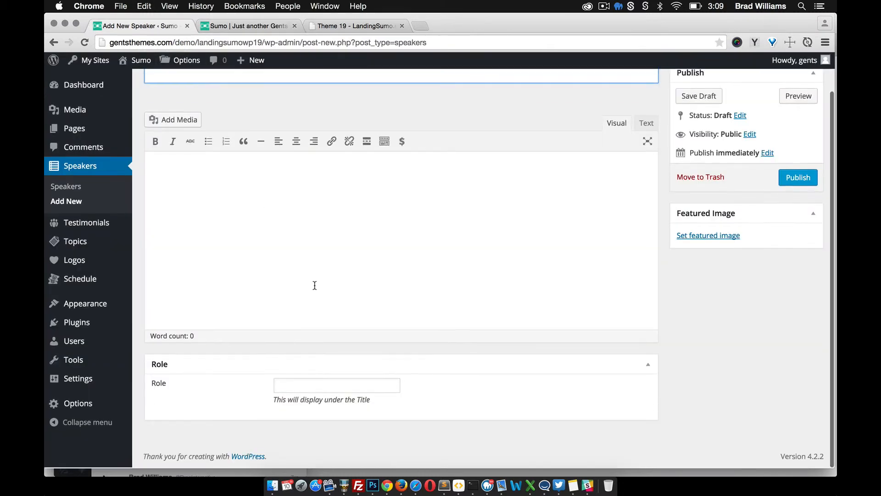
{"action": "left_click", "coordinate": [302, 389]}
{"action": "type", "text": "CEO OF LANDING SUMO"}
Enter the speaker's full name as the title and insert a "Praesent ut ligula non mi varius sagittis" placeholder paragraph as the description
{"action": "scroll", "coordinate": [251, 240], "scroll_direction": "up", "scroll_amount": 2}
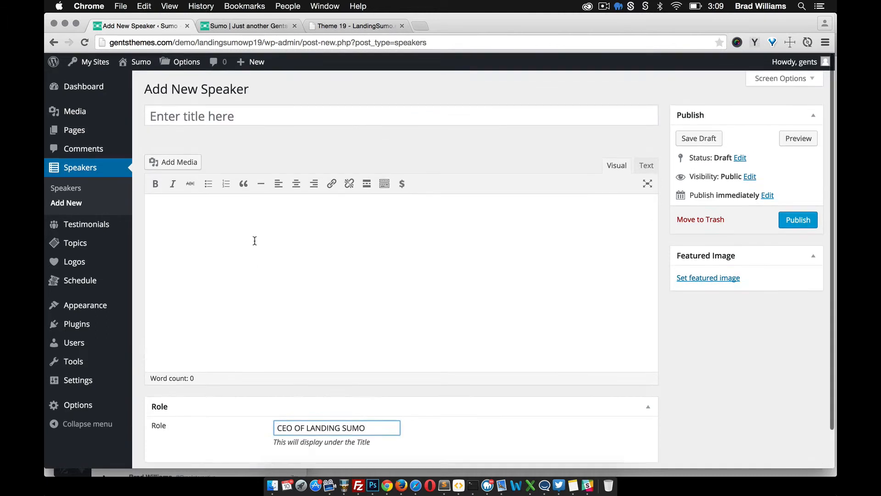
{"action": "left_click", "coordinate": [208, 110]}
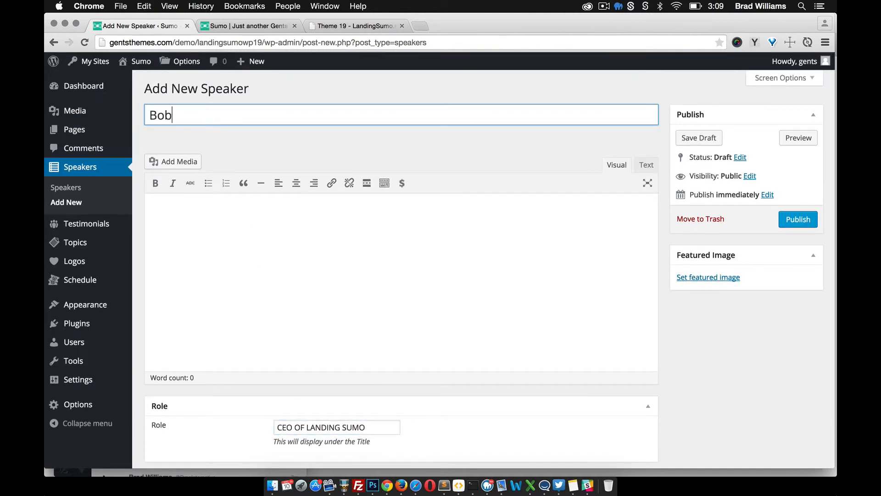
{"action": "left_click", "coordinate": [254, 221]}
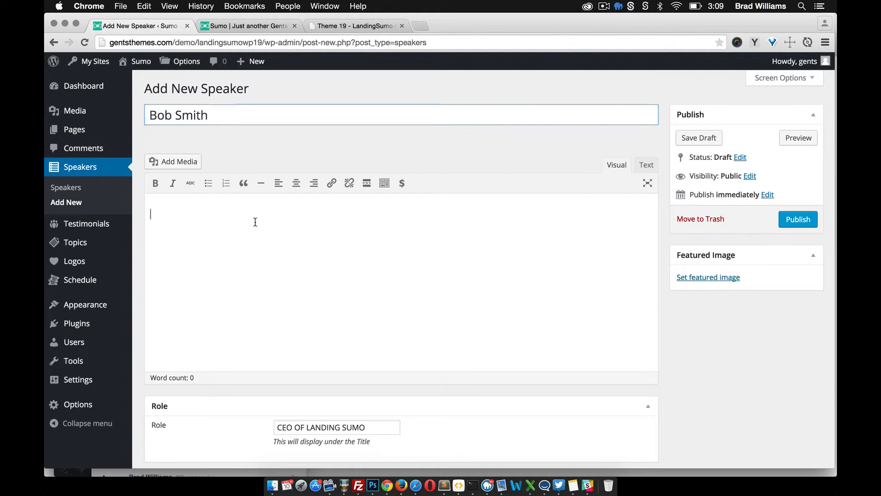
{"action": "mouse_move", "coordinate": [768, 64]}
{"action": "left_click", "coordinate": [756, 43]}
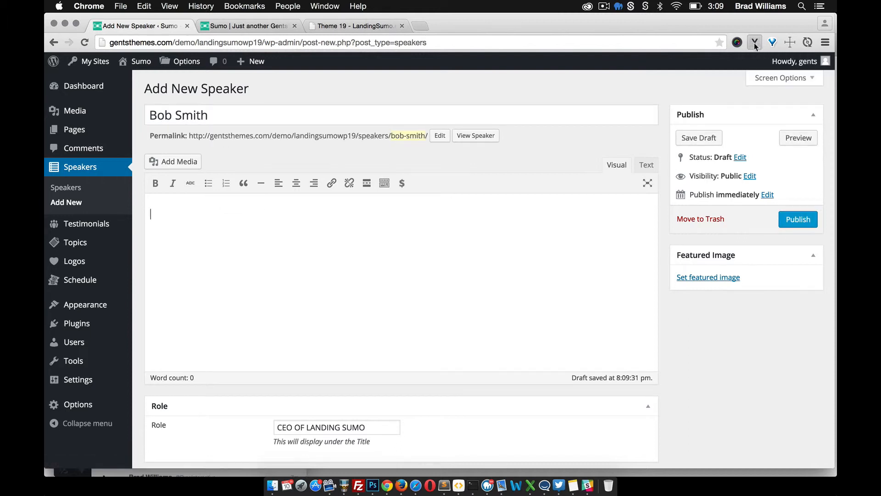
{"action": "left_click", "coordinate": [749, 98]}
{"action": "type", "text": "Praesent ut ligula non mi varius sagittis. In ut quam vitae odio lacinia tincidunt. Proin magna. Aliquam eu nunc. Cras non dolor."}
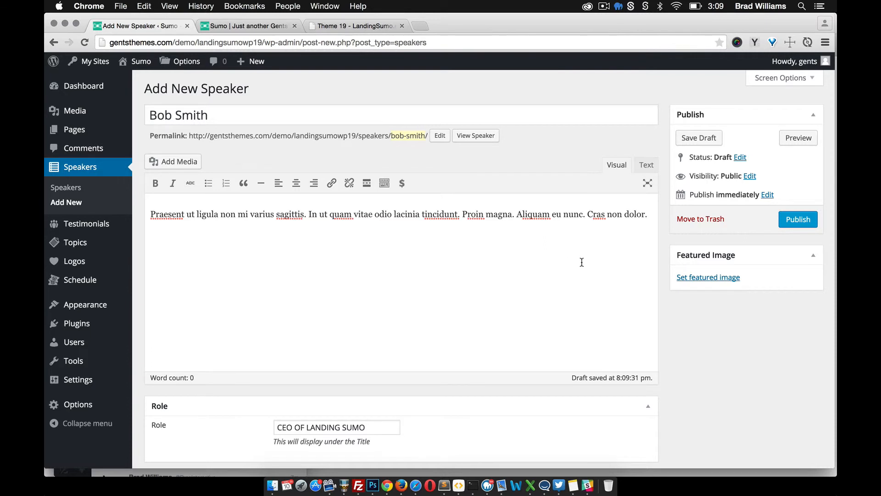
Upload ui-01.jpg through ui-06.jpg from the theme's img folder and set ui-06.jpg as the speaker's featured image
{"action": "left_click", "coordinate": [689, 277]}
{"action": "left_click", "coordinate": [92, 107]}
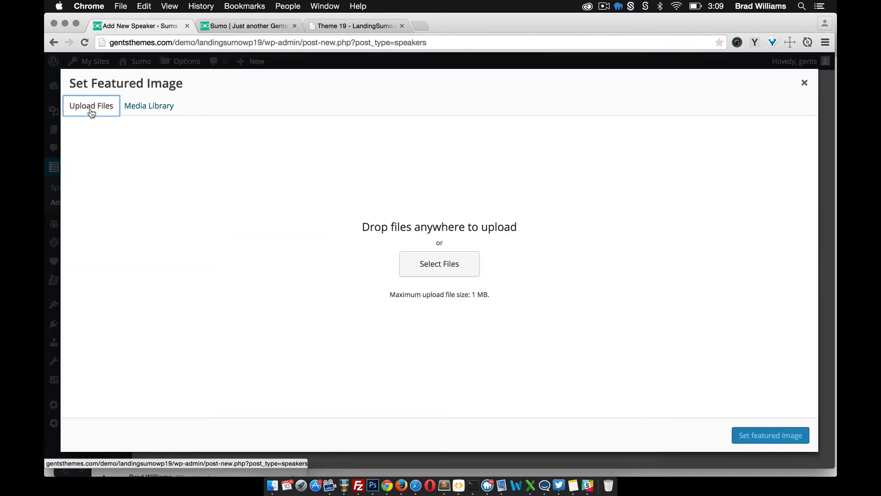
{"action": "left_click", "coordinate": [412, 264]}
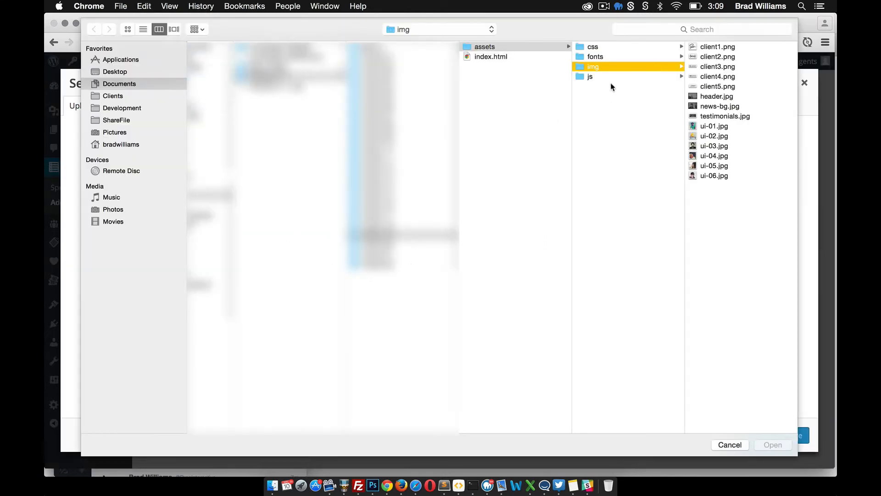
{"action": "left_click", "coordinate": [708, 127]}
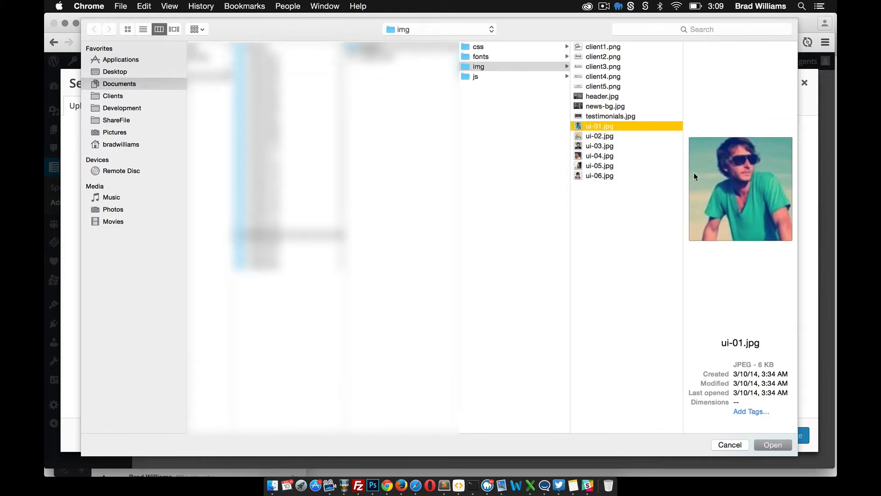
{"action": "left_click", "coordinate": [599, 176], "text": "shift"}
{"action": "left_click", "coordinate": [769, 440]}
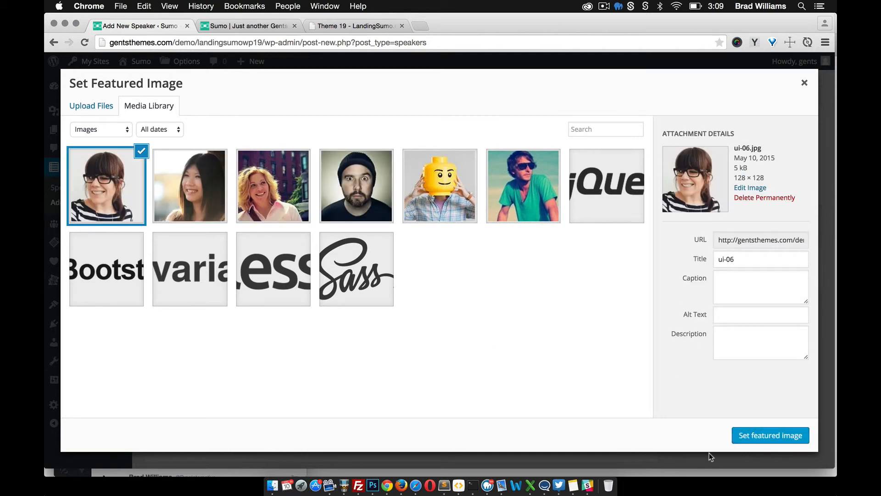
{"action": "left_click", "coordinate": [748, 434]}
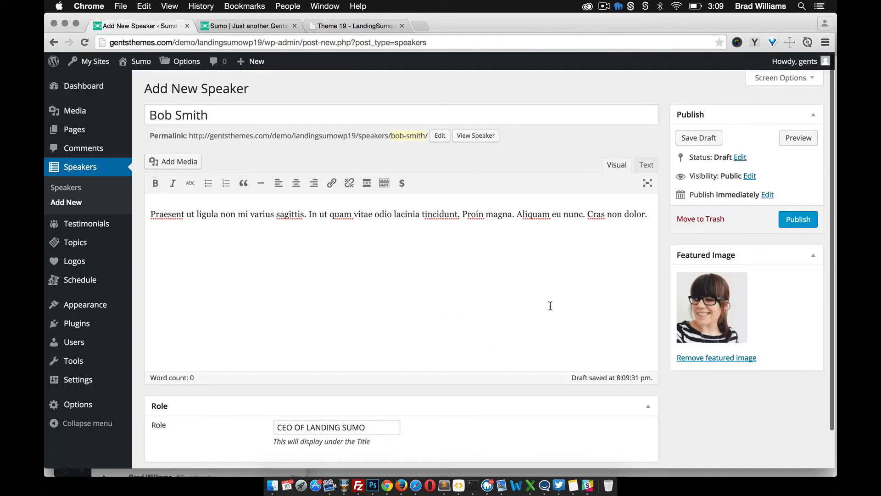
Publish the speaker and check the entry in the Speakers section of the live site
{"action": "left_click", "coordinate": [787, 222]}
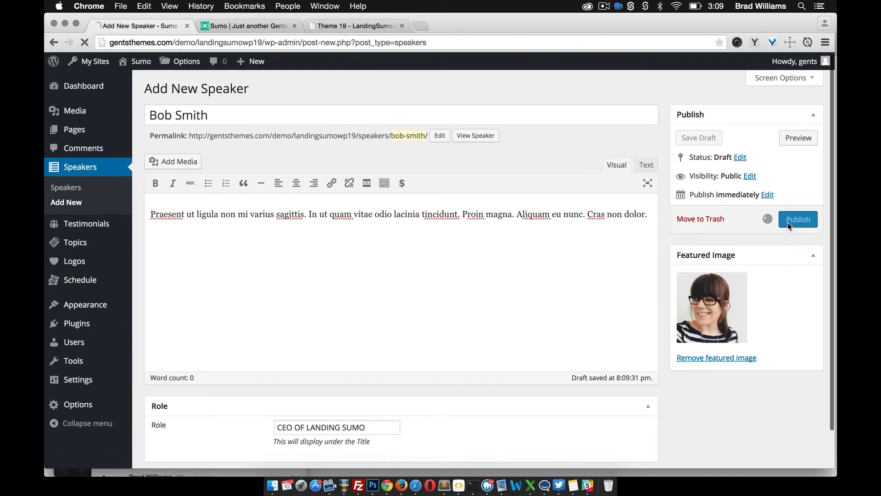
{"action": "left_click", "coordinate": [244, 27]}
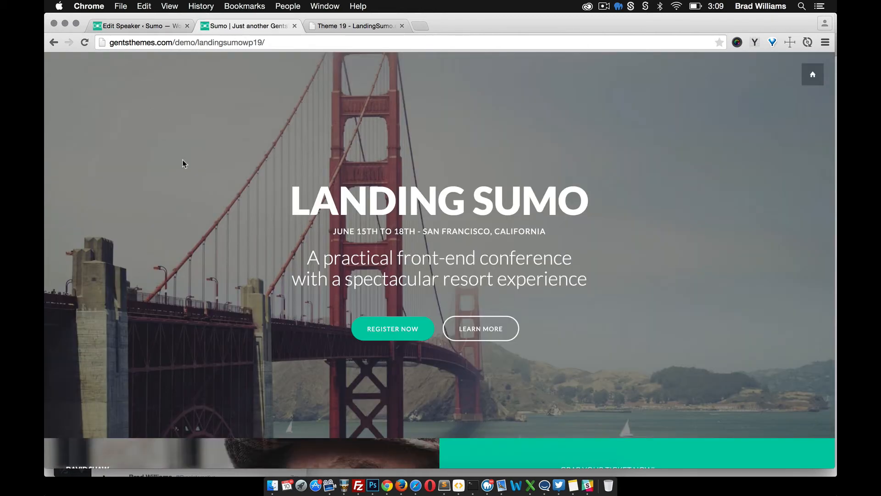
{"action": "scroll", "coordinate": [183, 159], "scroll_direction": "down", "scroll_amount": 15}
{"action": "scroll", "coordinate": [182, 163], "scroll_direction": "down", "scroll_amount": 1}
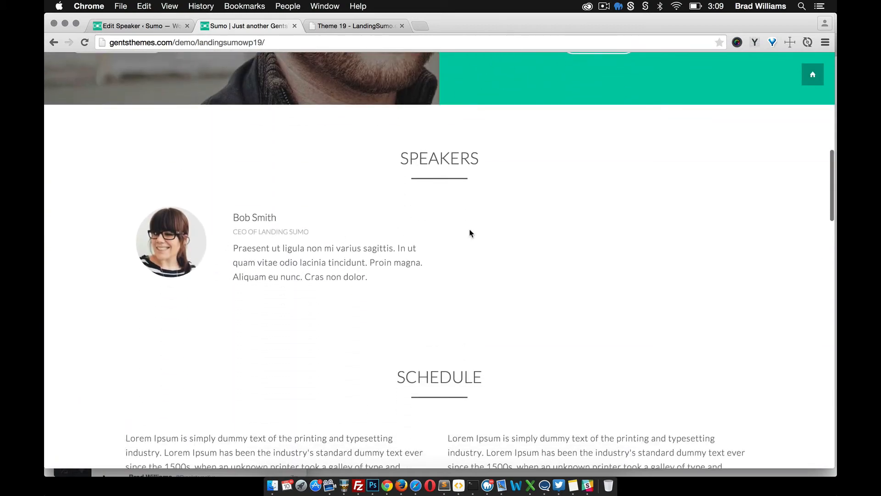
{"action": "scroll", "coordinate": [514, 282], "scroll_direction": "down", "scroll_amount": 3}
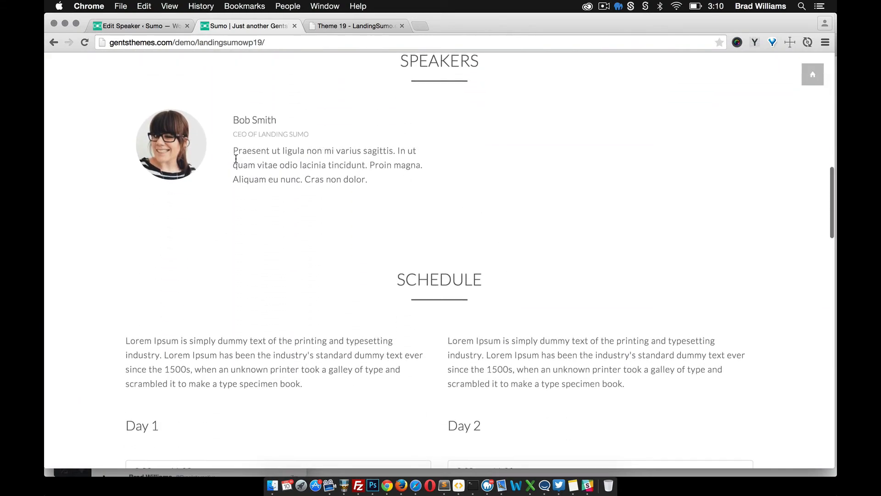
Review the Speakers and Topics sections of the Theme 19 demo, and start a new topic in the WordPress admin
{"action": "scroll", "coordinate": [235, 158], "scroll_direction": "up", "scroll_amount": 1}
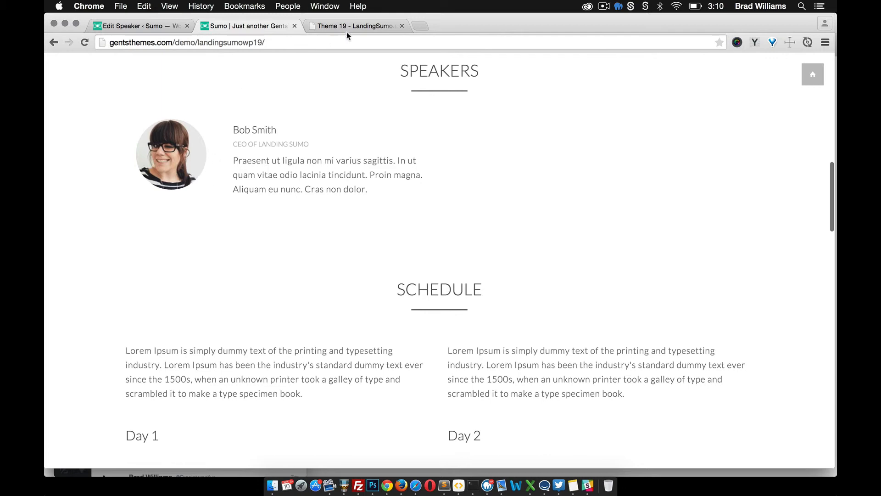
{"action": "left_click", "coordinate": [346, 30]}
{"action": "scroll", "coordinate": [337, 242], "scroll_direction": "down", "scroll_amount": 4}
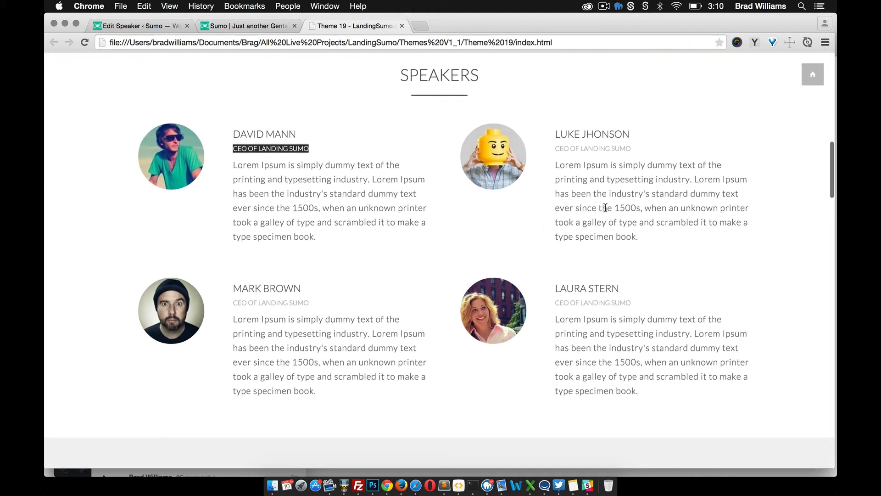
{"action": "scroll", "coordinate": [587, 232], "scroll_direction": "down", "scroll_amount": 12}
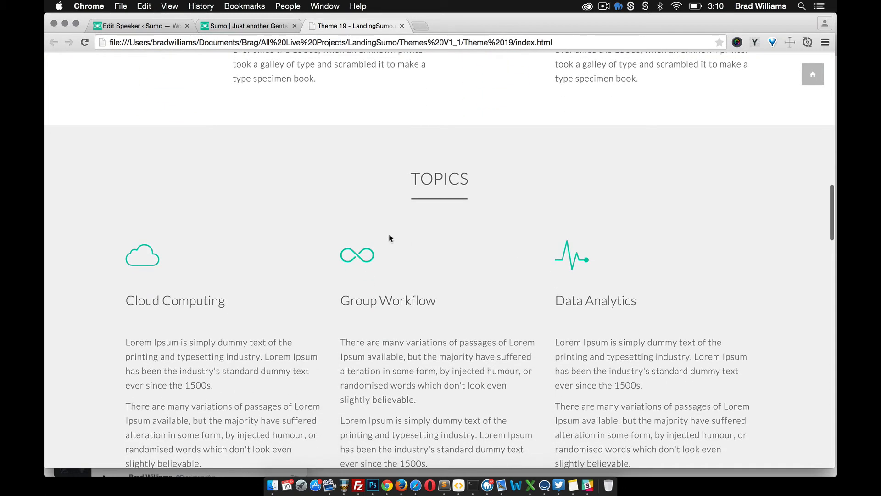
{"action": "left_click", "coordinate": [131, 27]}
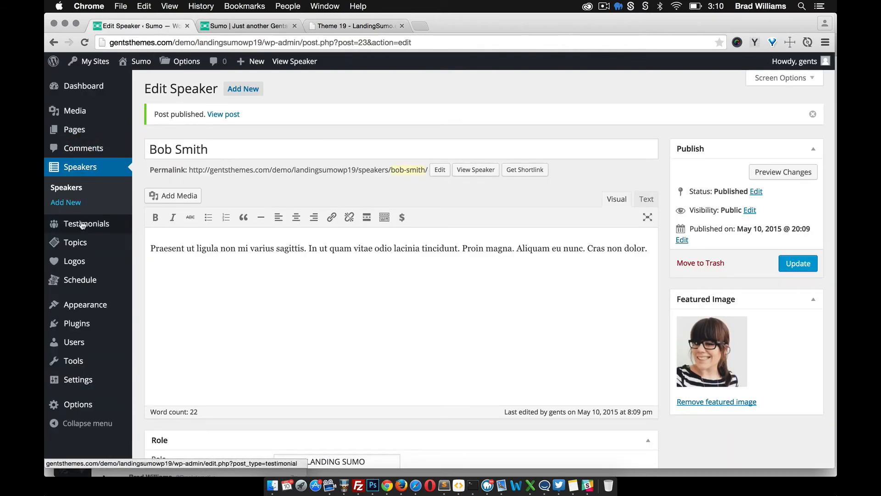
{"action": "mouse_move", "coordinate": [83, 247]}
{"action": "left_click", "coordinate": [148, 244]}
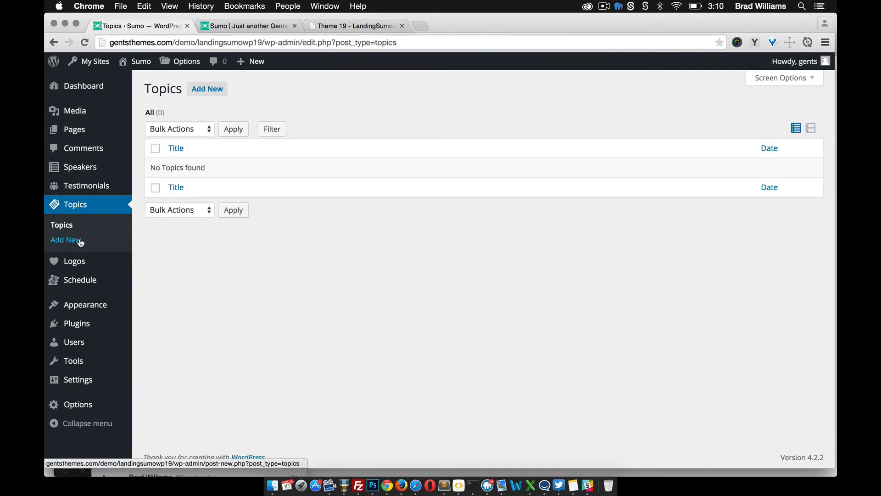
{"action": "left_click", "coordinate": [79, 241]}
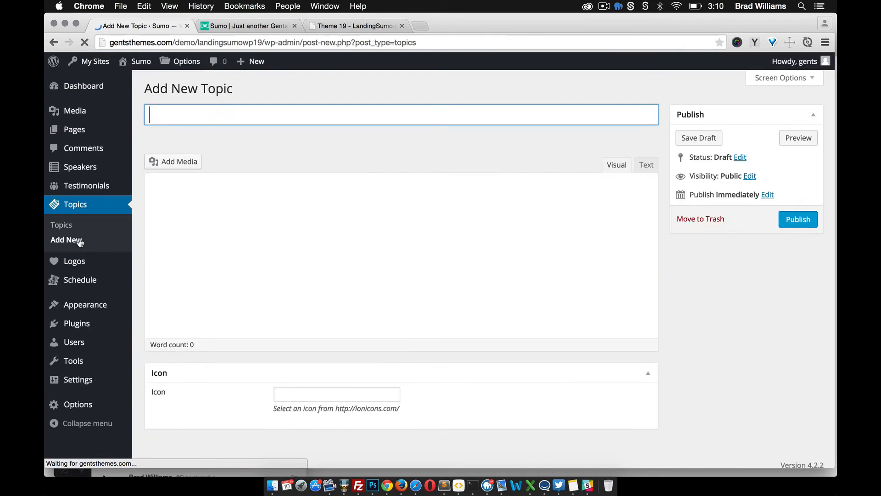
{"action": "scroll", "coordinate": [264, 222], "scroll_direction": "down", "scroll_amount": 2}
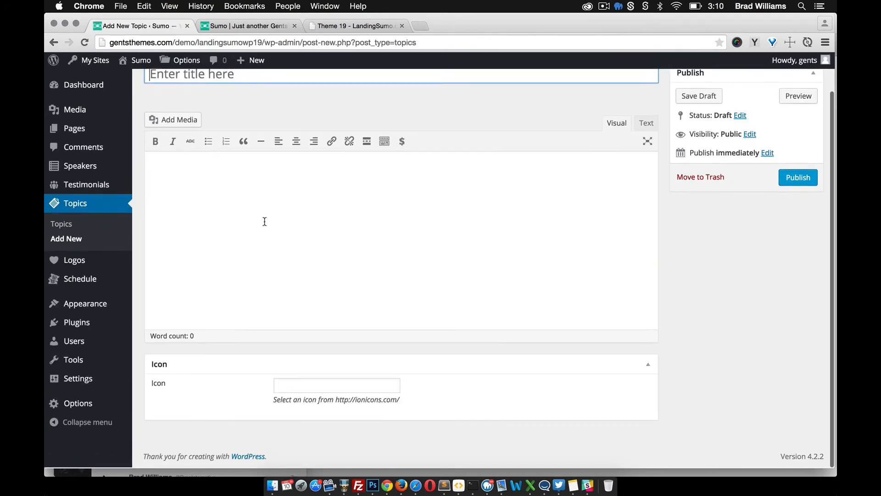
{"action": "left_click", "coordinate": [324, 20]}
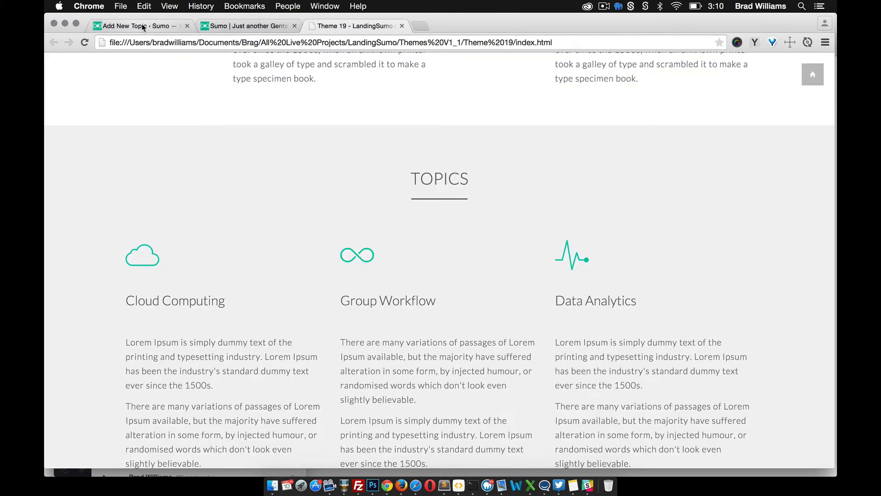
{"action": "left_click", "coordinate": [175, 26]}
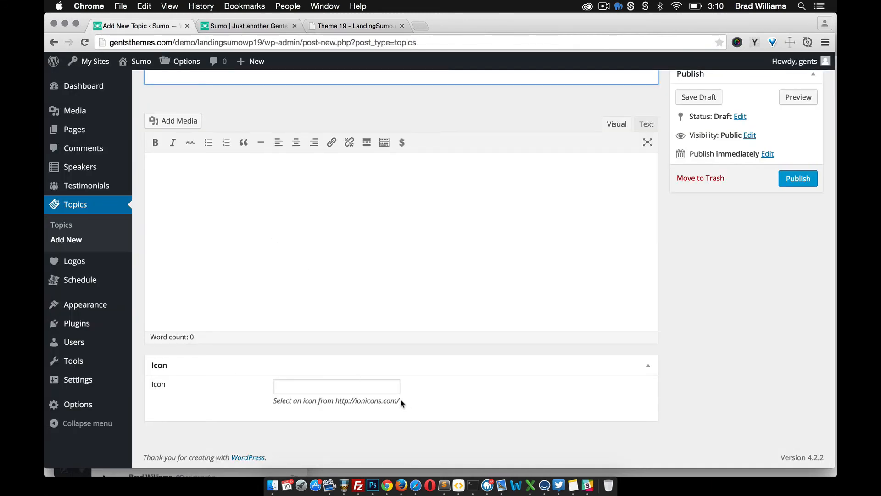
{"action": "left_click_drag", "start_coordinate": [401, 403], "coordinate": [345, 402]}
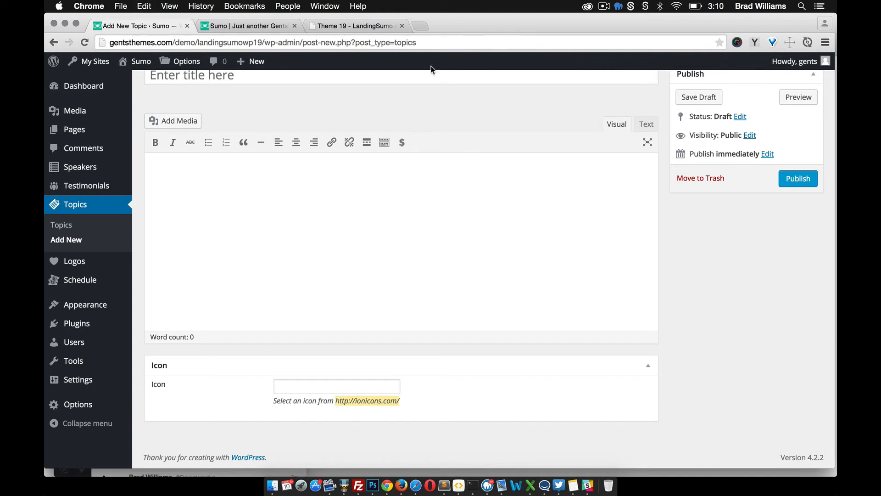
{"action": "left_click", "coordinate": [421, 20]}
{"action": "type", "text": "http://ionicons.com/"}
{"action": "key", "text": "Return"}
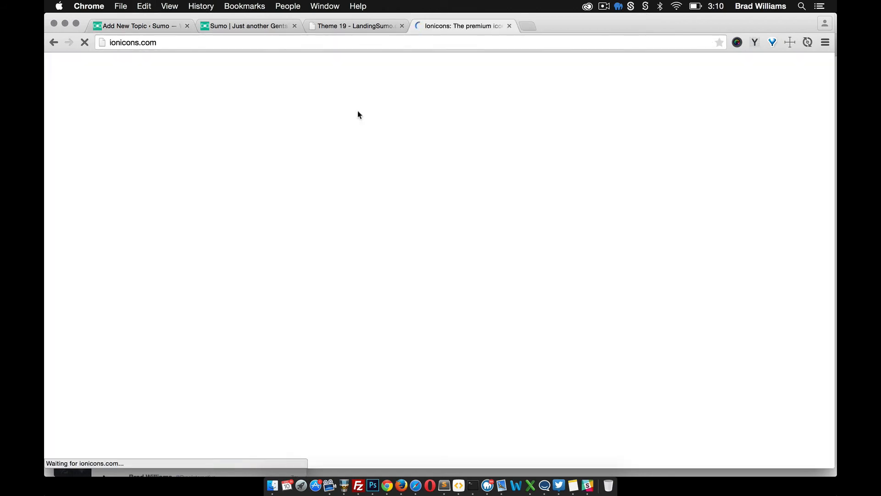
Copy the name of the circled information icon from Ionicons and set the new topic's Icon to ion-information-circled
{"action": "scroll", "coordinate": [303, 246], "scroll_direction": "down", "scroll_amount": 7}
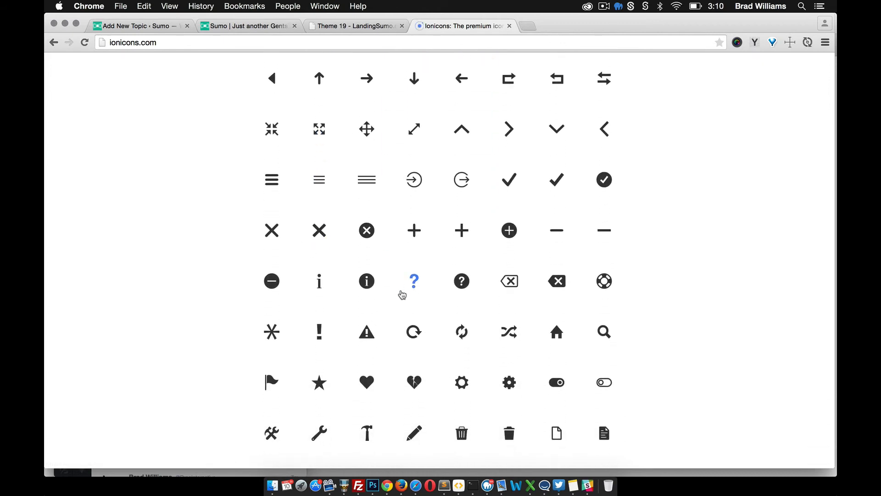
{"action": "mouse_move", "coordinate": [367, 284]}
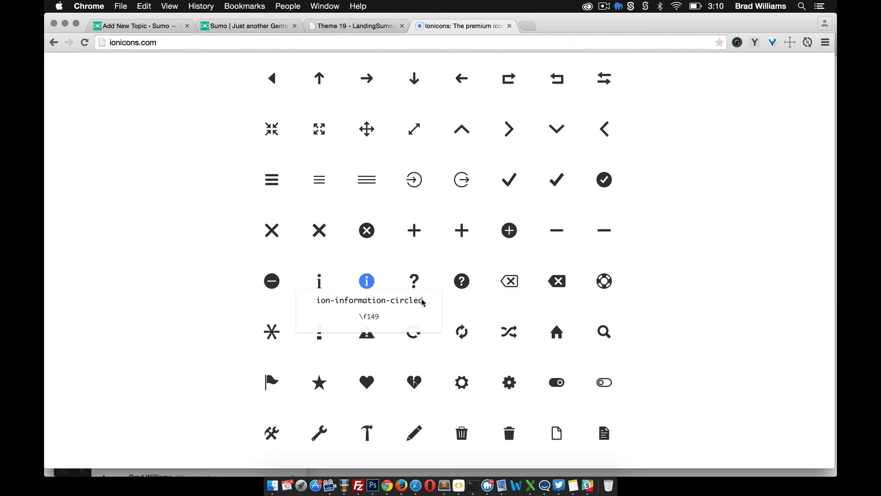
{"action": "left_click_drag", "start_coordinate": [423, 301], "coordinate": [323, 299]}
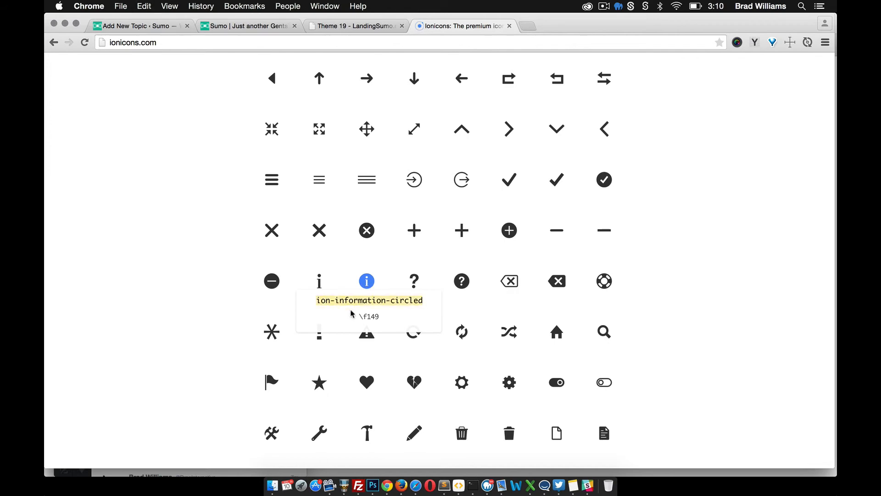
{"action": "left_click", "coordinate": [137, 26]}
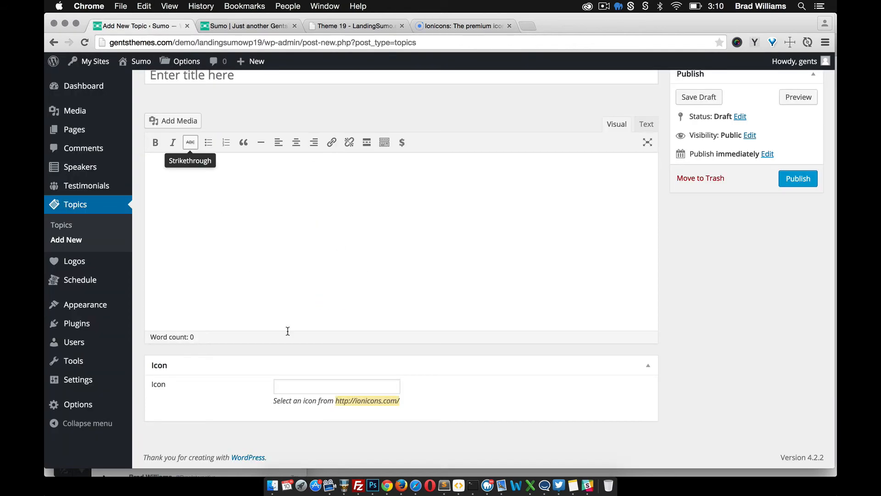
{"action": "left_click", "coordinate": [293, 386]}
{"action": "type", "text": "ion-information-circled"}
Title the topic Circle and insert a "Suspendisse potenti. Suspendisse pulvinar" placeholder paragraph as its description
{"action": "scroll", "coordinate": [275, 285], "scroll_direction": "up", "scroll_amount": 2}
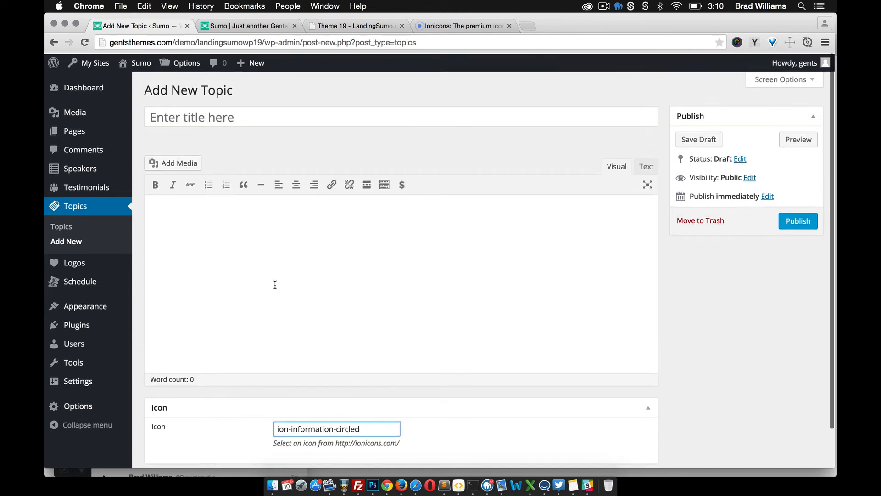
{"action": "left_click", "coordinate": [198, 119]}
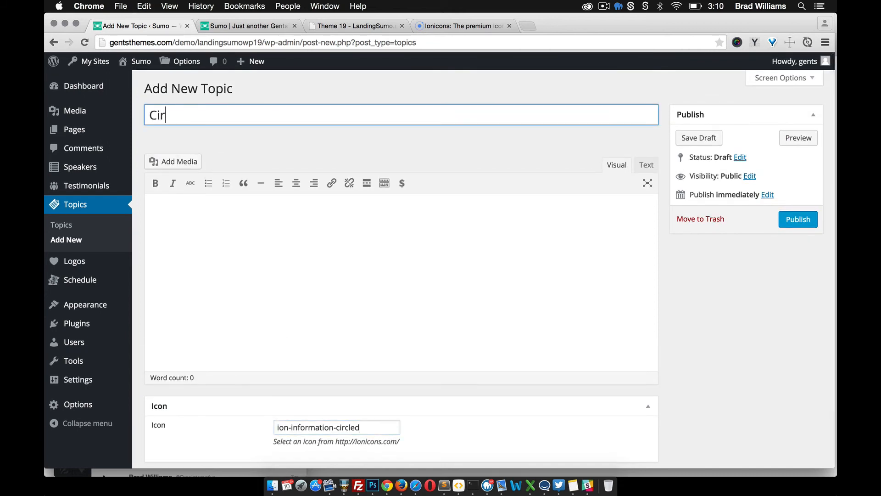
{"action": "left_click", "coordinate": [216, 210]}
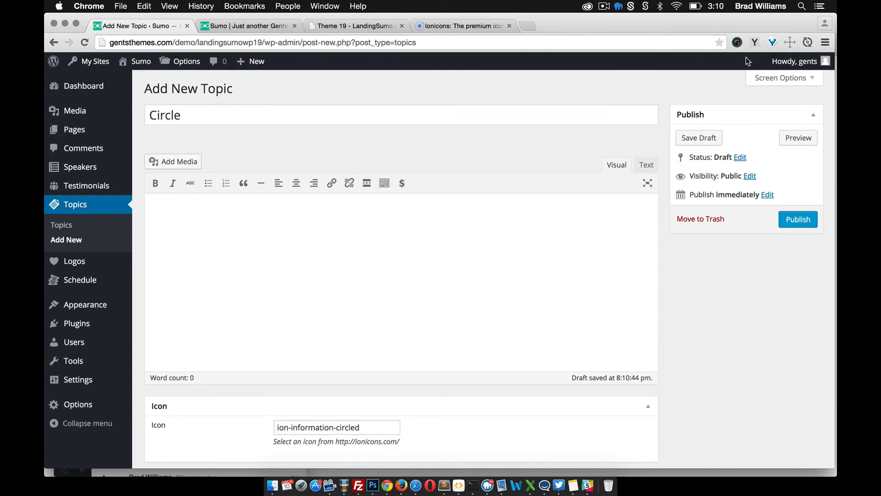
{"action": "left_click", "coordinate": [754, 43]}
{"action": "left_click", "coordinate": [748, 109]}
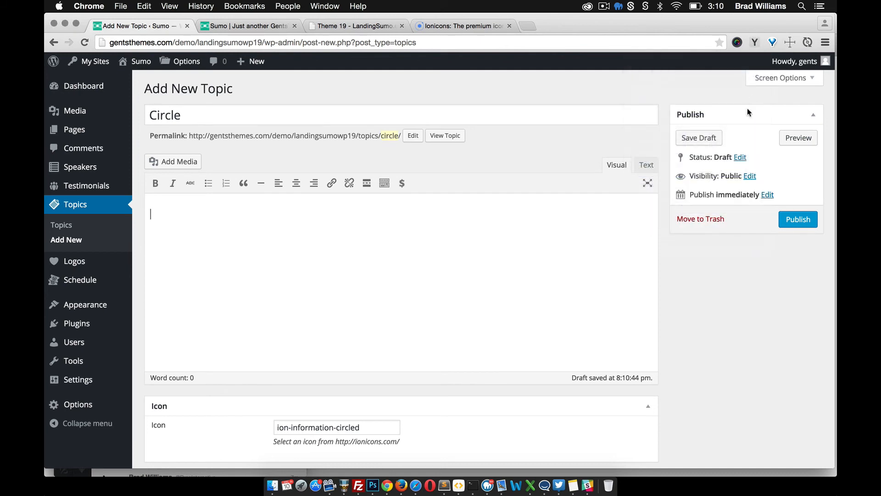
{"action": "type", "text": "Suspendisse potenti. Suspendisse pulvinar, augue ac venenatis condimentum, sem libero volutpat nibh, nec pellentesque velit pede quis nunc. Suspendisse pulvinar, augue ac venenatis condimentum, sem libero volutpat nibh, nec pellentesque velit pede quis nunc. Proin faucibus arcu quis ante. Morbi ac felis."}
Publish the Circle topic, reload the live site and check the Topics section below Speakers
{"action": "left_click", "coordinate": [798, 219]}
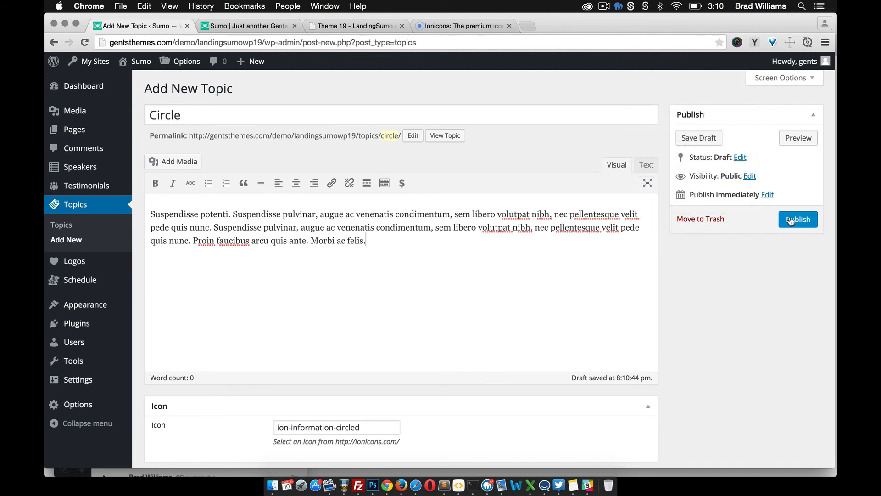
{"action": "left_click", "coordinate": [232, 26]}
{"action": "left_click", "coordinate": [84, 44]}
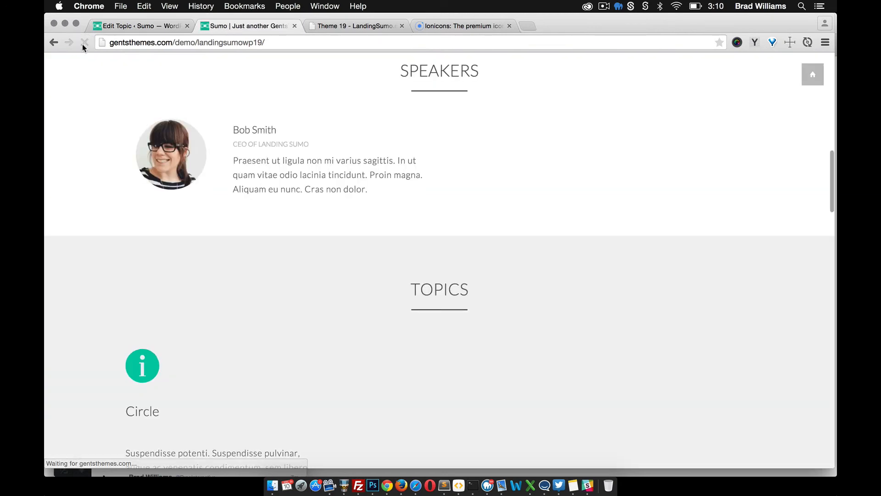
{"action": "scroll", "coordinate": [285, 205], "scroll_direction": "down", "scroll_amount": 3}
{"action": "scroll", "coordinate": [286, 207], "scroll_direction": "down", "scroll_amount": 3}
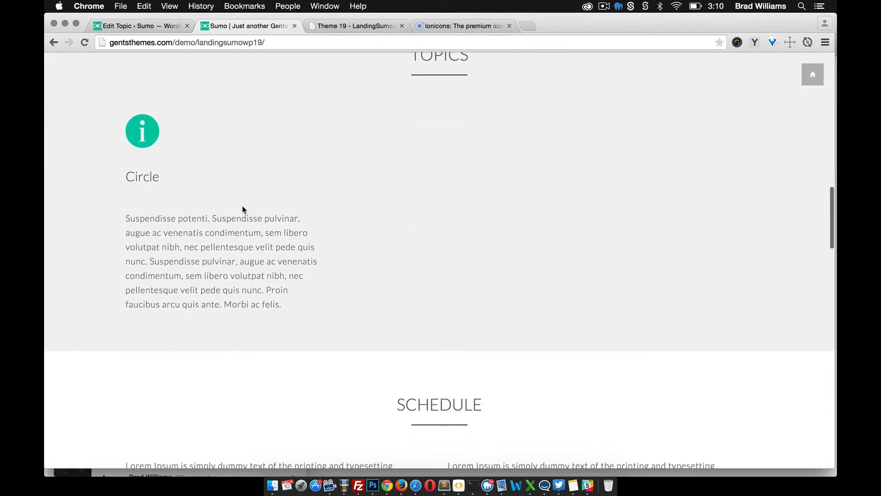
{"action": "scroll", "coordinate": [206, 188], "scroll_direction": "up", "scroll_amount": 2}
{"action": "scroll", "coordinate": [294, 273], "scroll_direction": "up", "scroll_amount": 8}
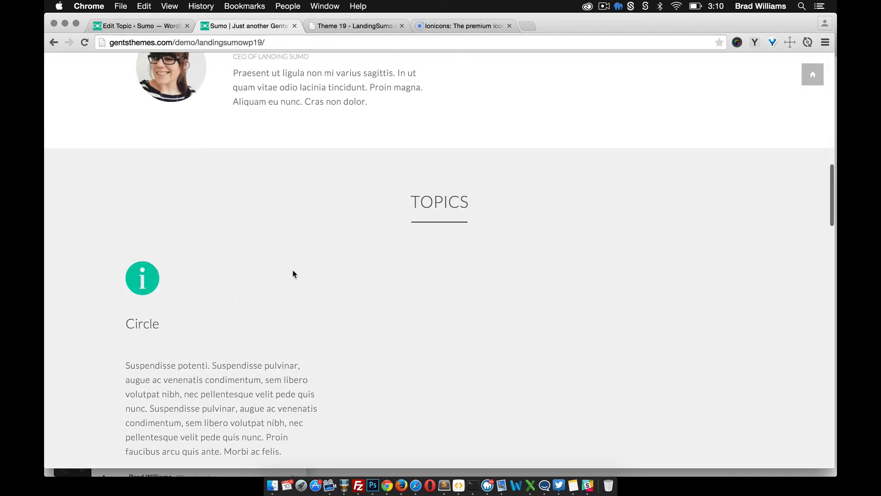
{"action": "scroll", "coordinate": [295, 273], "scroll_direction": "down", "scroll_amount": 4}
{"action": "scroll", "coordinate": [295, 274], "scroll_direction": "down", "scroll_amount": 1}
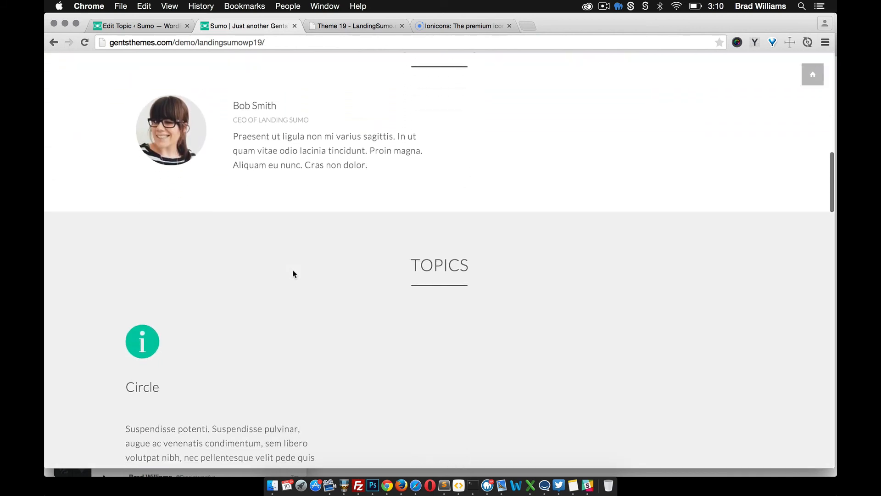
{"action": "scroll", "coordinate": [293, 273], "scroll_direction": "up", "scroll_amount": 3}
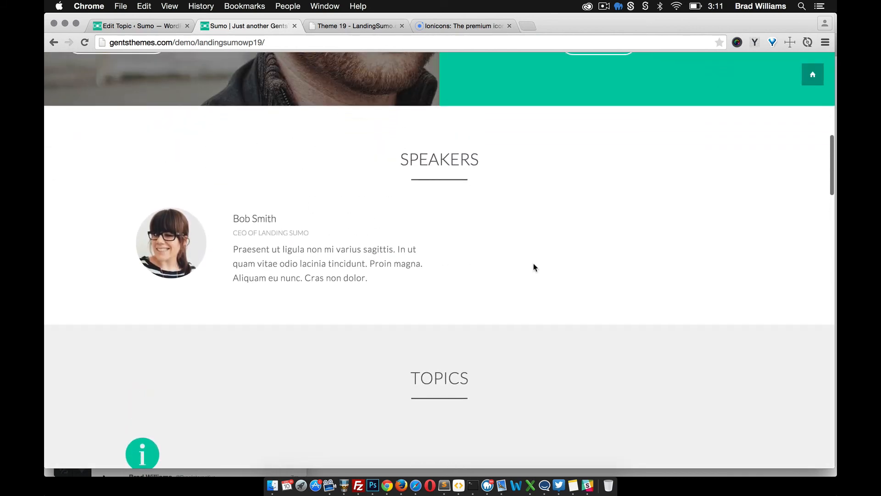
{"action": "scroll", "coordinate": [513, 282], "scroll_direction": "down", "scroll_amount": 4}
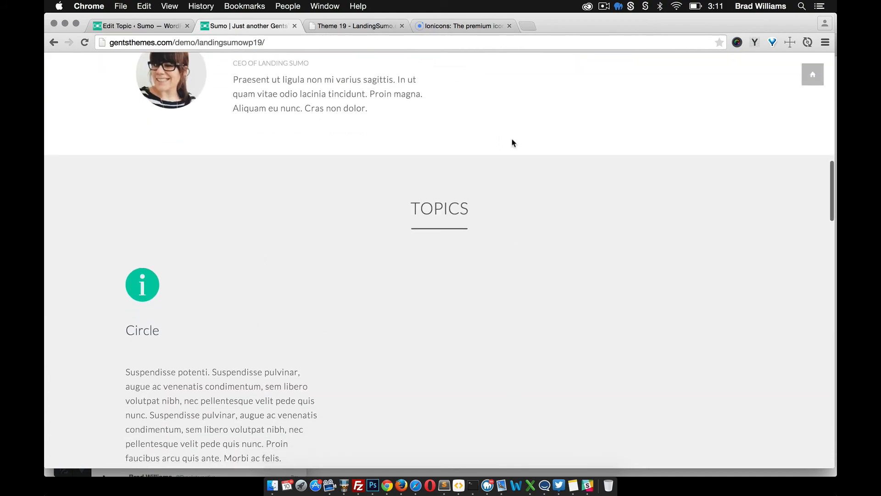
Examine the Speakers, Topics and Schedule sections of the Theme 19 demo for comparison with the live site
{"action": "left_click", "coordinate": [351, 26]}
{"action": "scroll", "coordinate": [341, 153], "scroll_direction": "down", "scroll_amount": 3}
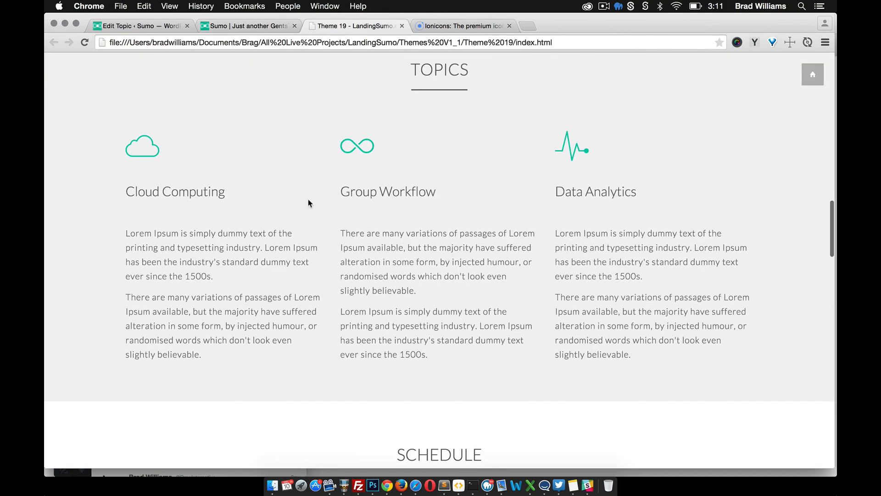
{"action": "scroll", "coordinate": [569, 257], "scroll_direction": "up", "scroll_amount": 3}
{"action": "scroll", "coordinate": [402, 223], "scroll_direction": "up", "scroll_amount": 3}
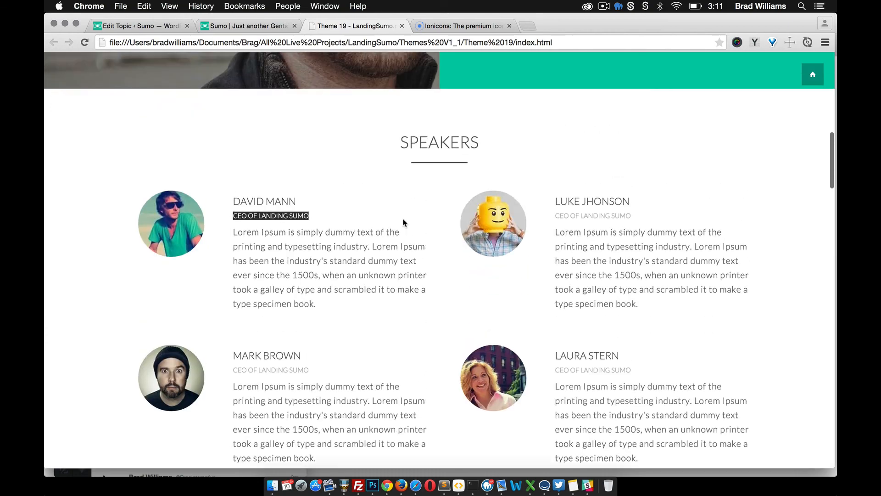
{"action": "scroll", "coordinate": [402, 222], "scroll_direction": "down", "scroll_amount": 15}
{"action": "scroll", "coordinate": [403, 223], "scroll_direction": "down", "scroll_amount": 3}
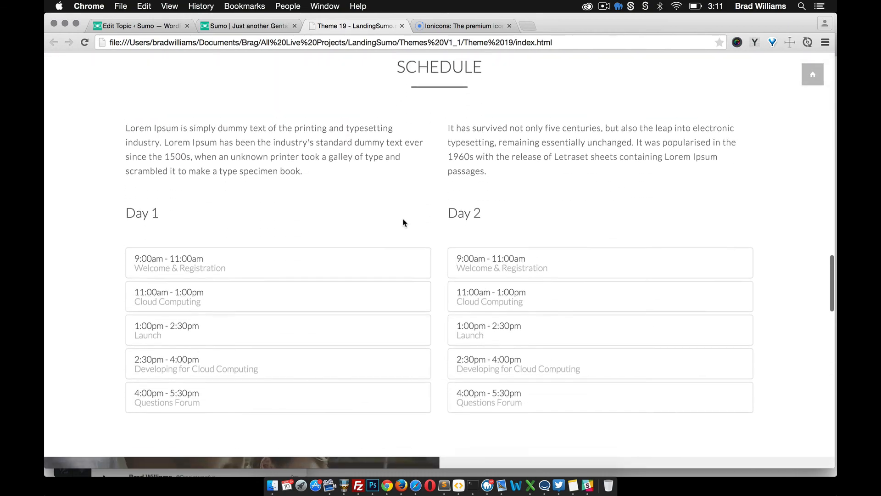
{"action": "scroll", "coordinate": [385, 209], "scroll_direction": "up", "scroll_amount": 5}
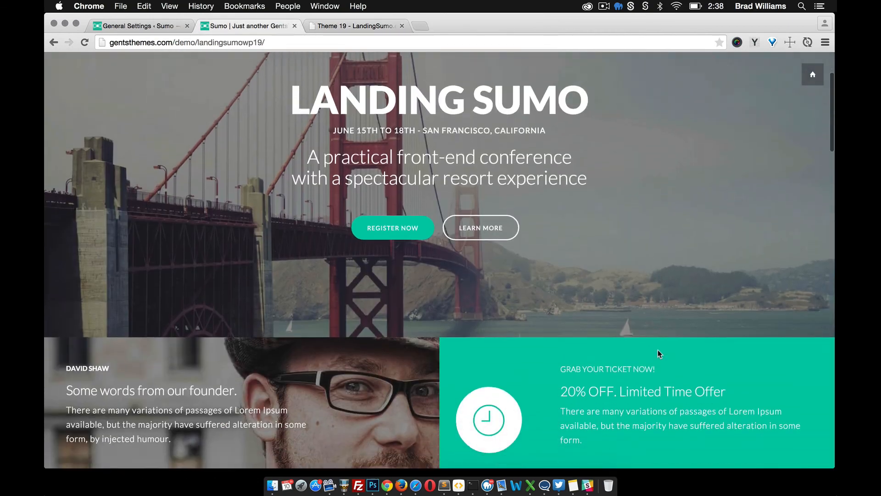
Look over the whole live landing page, from the hero banner through the schedule to the footer
{"action": "scroll", "coordinate": [657, 350], "scroll_direction": "down", "scroll_amount": 12}
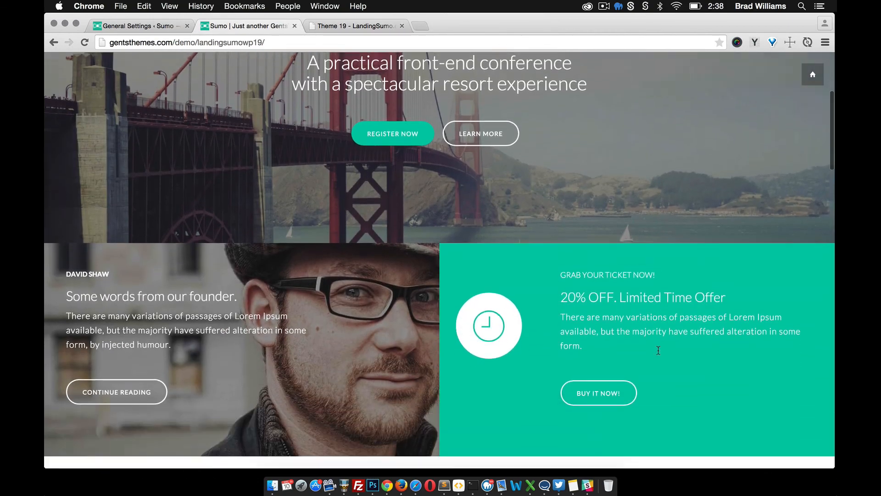
{"action": "scroll", "coordinate": [658, 352], "scroll_direction": "down", "scroll_amount": 12}
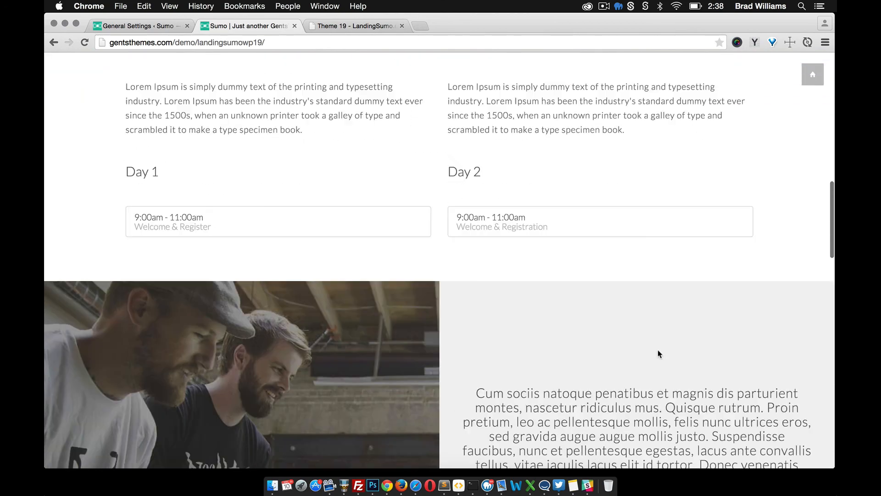
{"action": "scroll", "coordinate": [657, 353], "scroll_direction": "down", "scroll_amount": 15}
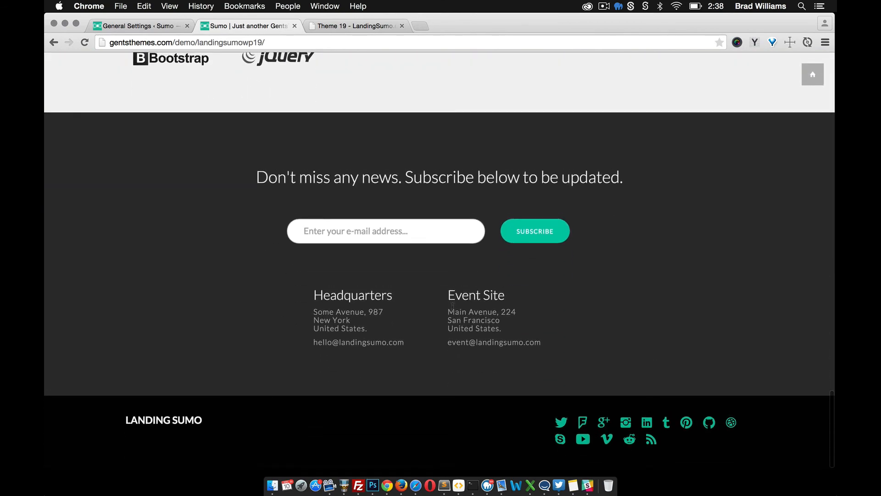
{"action": "scroll", "coordinate": [405, 269], "scroll_direction": "up", "scroll_amount": 20}
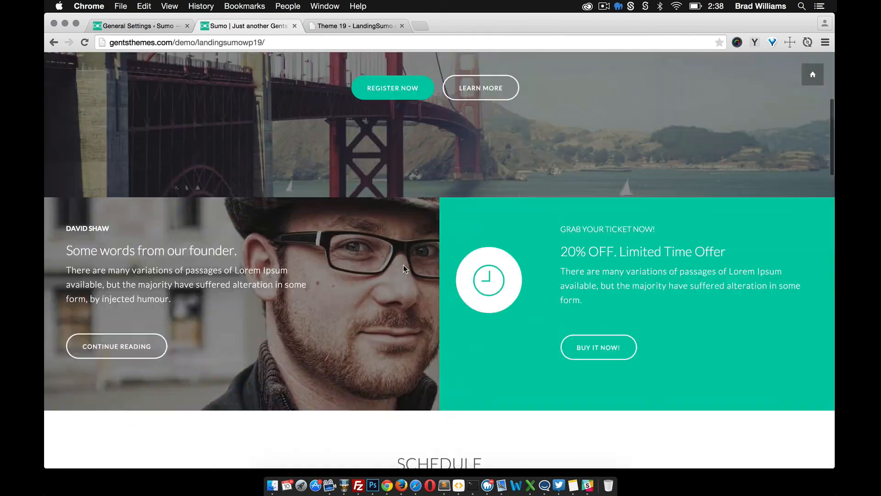
{"action": "scroll", "coordinate": [404, 265], "scroll_direction": "down", "scroll_amount": 3}
{"action": "scroll", "coordinate": [403, 265], "scroll_direction": "up", "scroll_amount": 3}
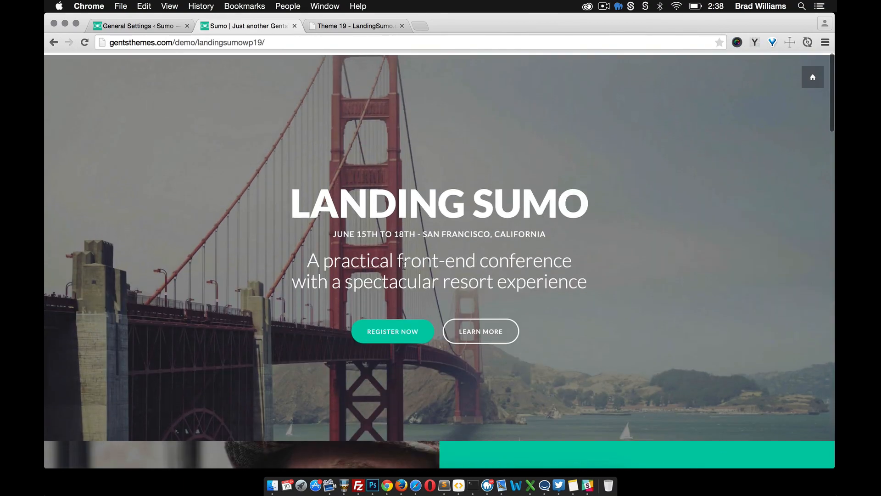